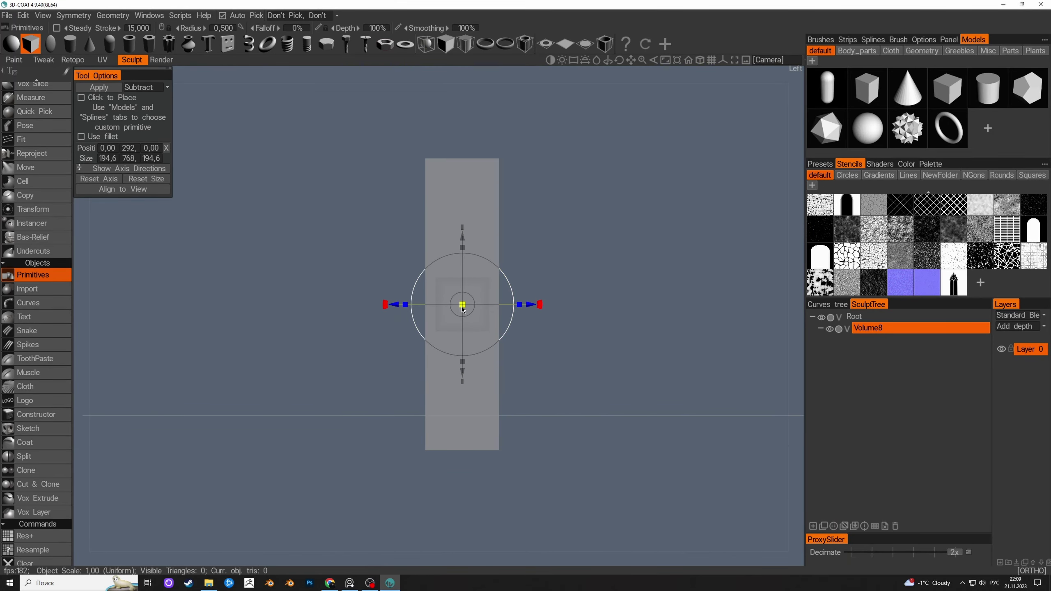
Resize and raise the subtracting cylinder on the block, then apply it
{"action": "left_click_drag", "start_coordinate": [463, 309], "coordinate": [467, 278]}
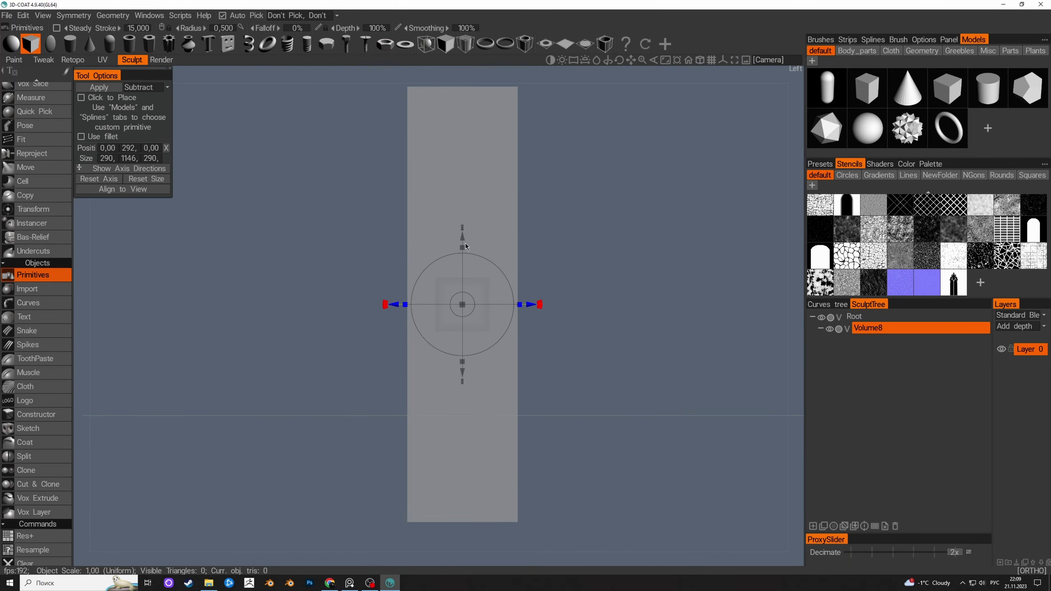
{"action": "left_click_drag", "start_coordinate": [463, 239], "coordinate": [452, 216]}
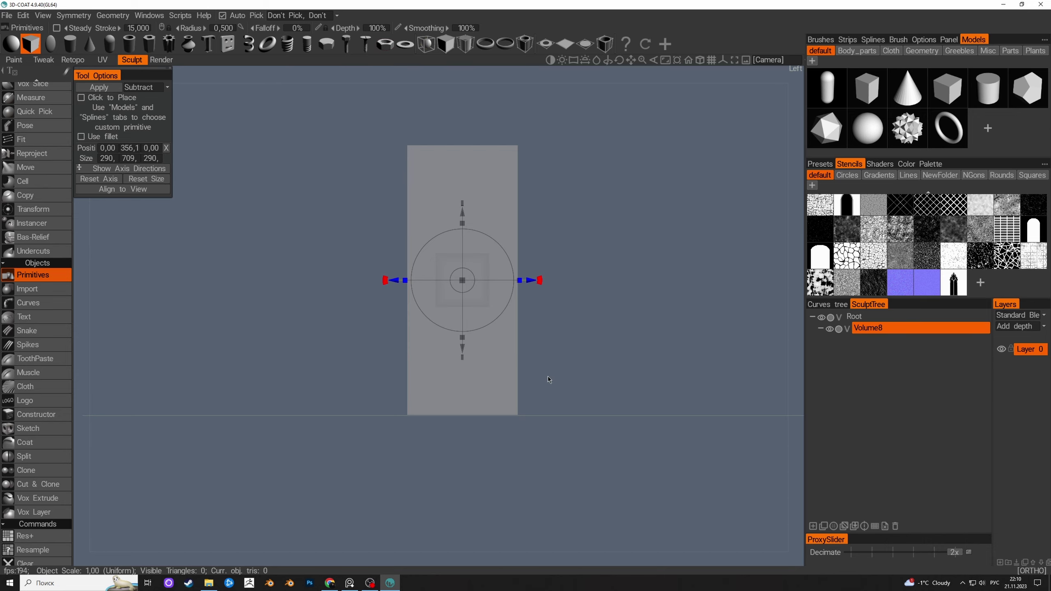
{"action": "mouse_move", "coordinate": [548, 376]}
{"action": "left_mouse_down"}
{"action": "mouse_move", "coordinate": [494, 332]}
{"action": "mouse_move", "coordinate": [554, 375]}
{"action": "left_mouse_up"}
{"action": "left_click", "coordinate": [145, 102]}
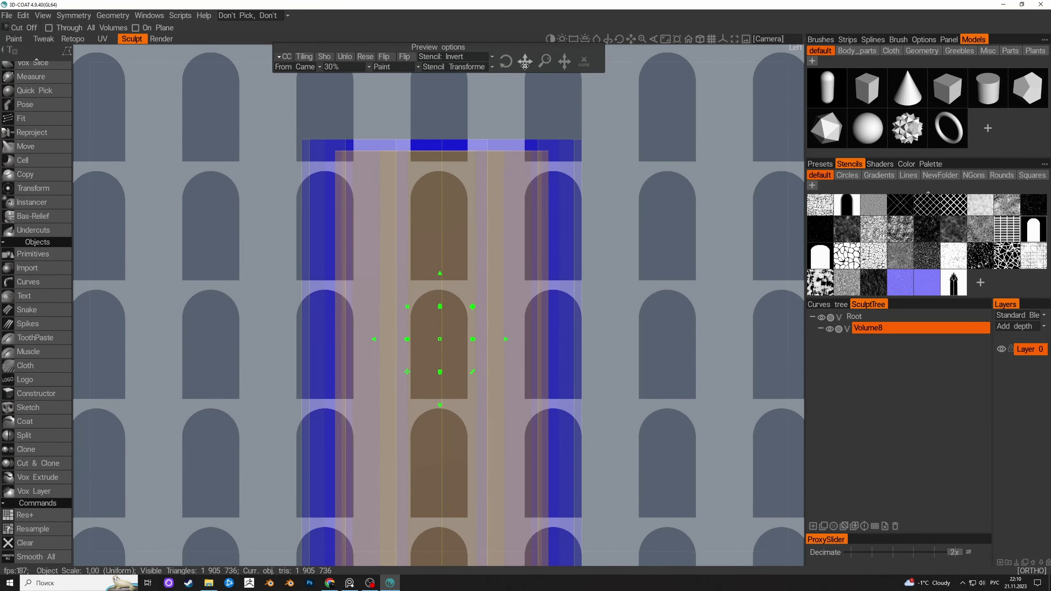
Pose the arched recesses and extrude a horizontal band across the column
{"action": "left_click", "coordinate": [24, 104]}
{"action": "left_click", "coordinate": [584, 61]}
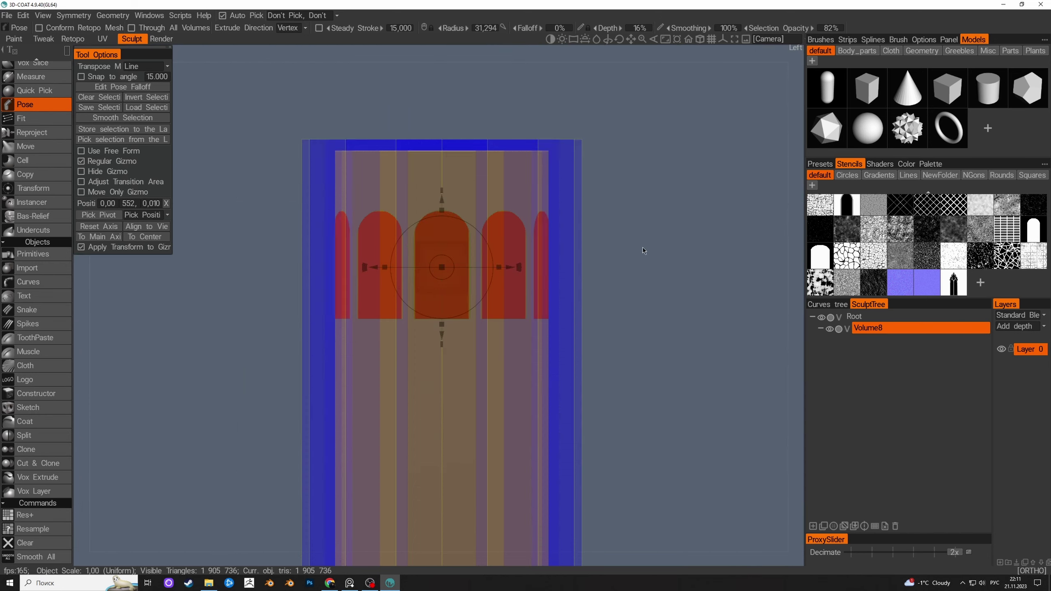
{"action": "left_click_drag", "start_coordinate": [558, 132], "coordinate": [464, 332]}
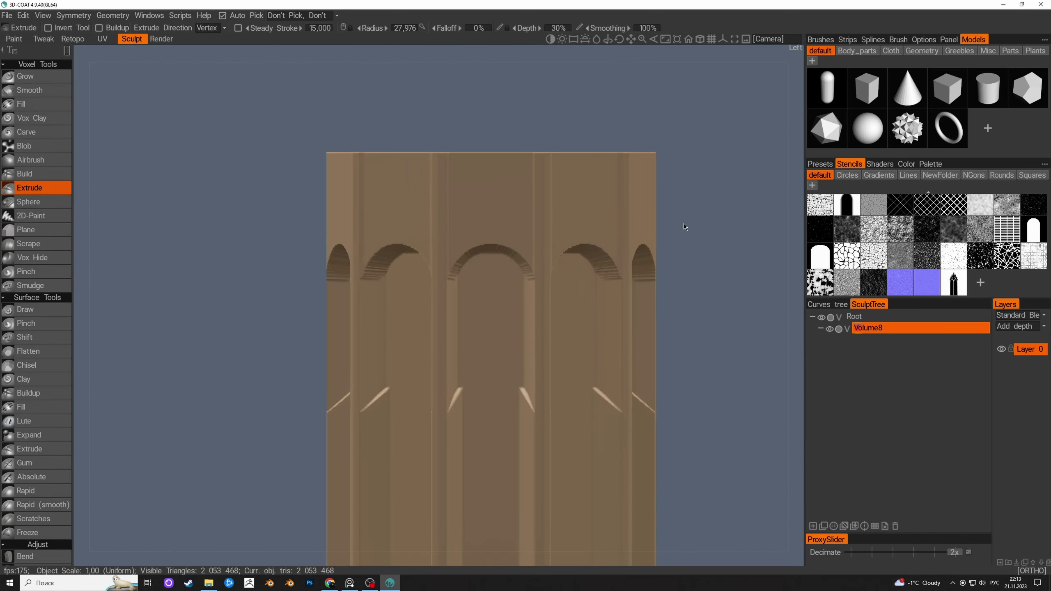
{"action": "left_click", "coordinate": [538, 285]}
{"action": "left_click_drag", "start_coordinate": [670, 243], "coordinate": [325, 249]}
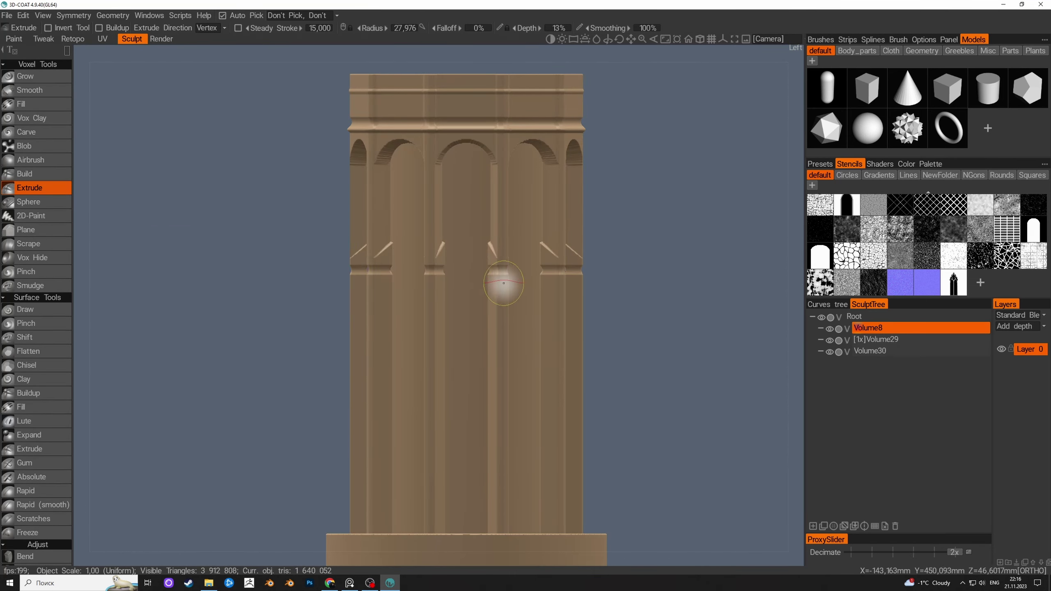
Enlarge and lower a sphere primitive onto the column top, then merge it in
{"action": "left_click_drag", "start_coordinate": [587, 236], "coordinate": [247, 242]}
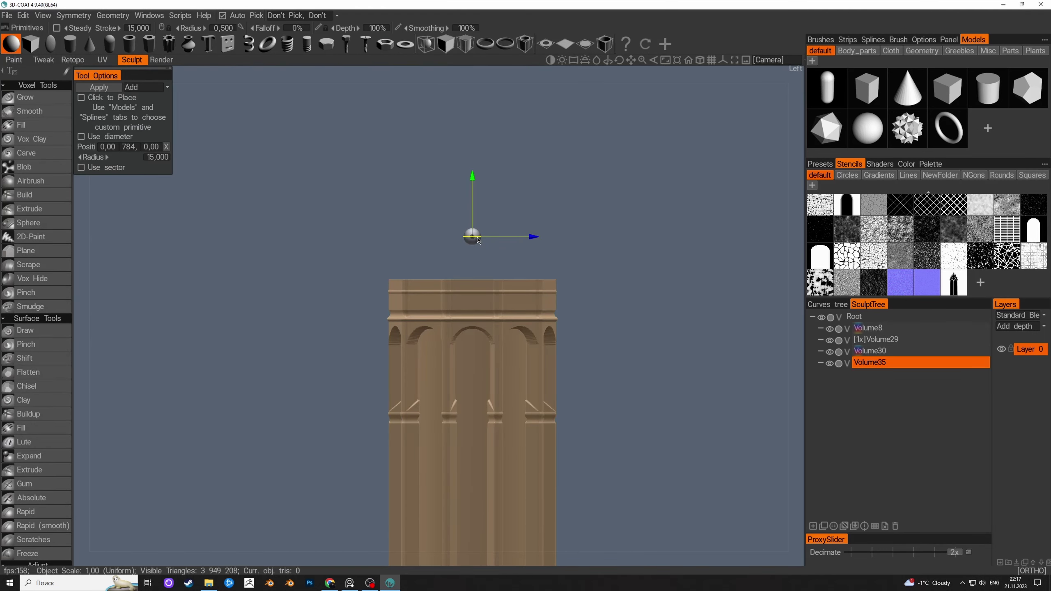
{"action": "left_click_drag", "start_coordinate": [478, 240], "coordinate": [486, 134]}
{"action": "scroll", "coordinate": [461, 182], "scroll_direction": "down", "scroll_amount": 2}
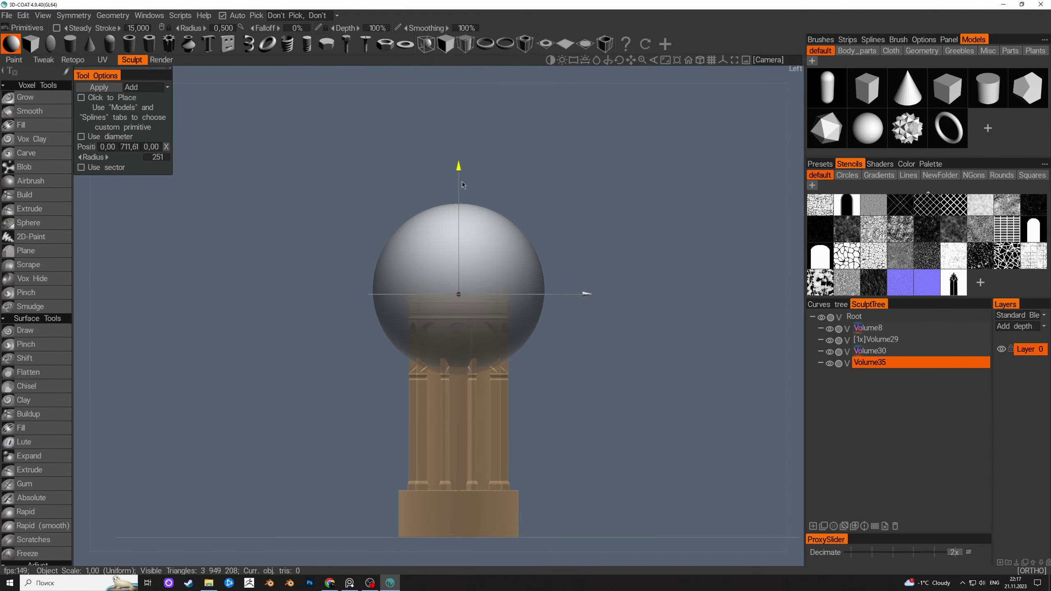
{"action": "left_click_drag", "start_coordinate": [461, 182], "coordinate": [460, 219]}
{"action": "mouse_move", "coordinate": [550, 345]}
{"action": "left_mouse_down"}
{"action": "mouse_move", "coordinate": [505, 344]}
{"action": "mouse_move", "coordinate": [540, 301]}
{"action": "left_mouse_up"}
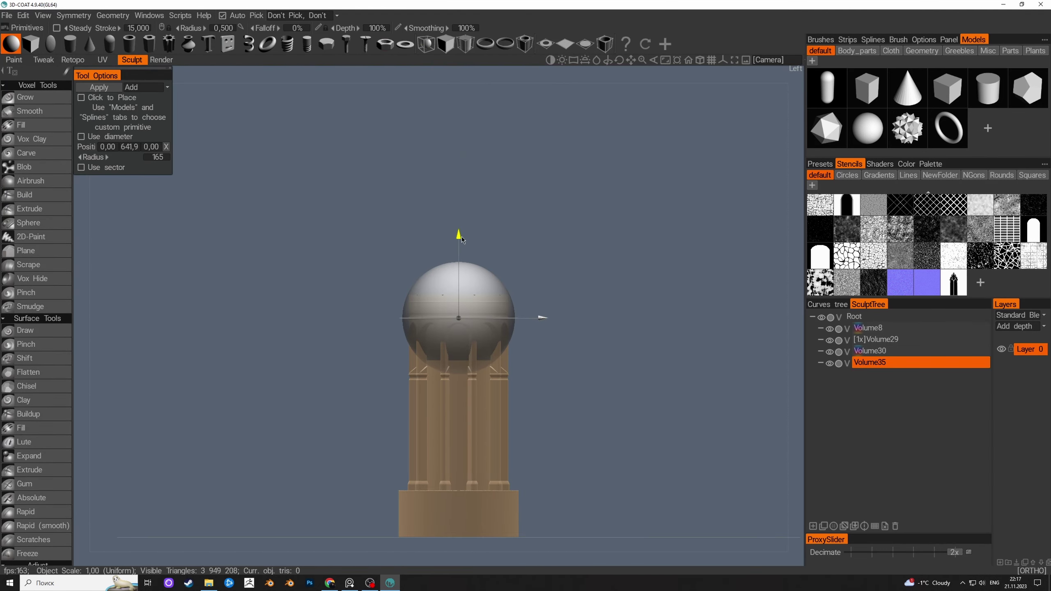
{"action": "scroll", "coordinate": [575, 282], "scroll_direction": "up", "scroll_amount": 2}
{"action": "scroll", "coordinate": [574, 282], "scroll_direction": "up", "scroll_amount": 1}
{"action": "key", "text": "Return"}
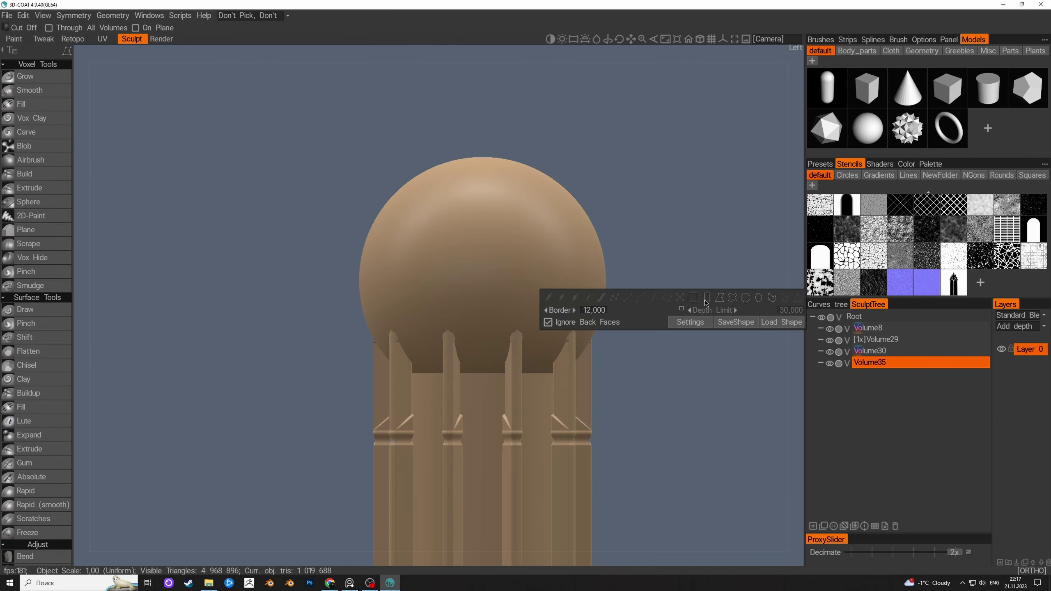
Cut away the sphere's lower half and dome top with Cut Off rectangles
{"action": "left_click_drag", "start_coordinate": [359, 288], "coordinate": [621, 337]}
{"action": "left_click_drag", "start_coordinate": [673, 104], "coordinate": [252, 261]}
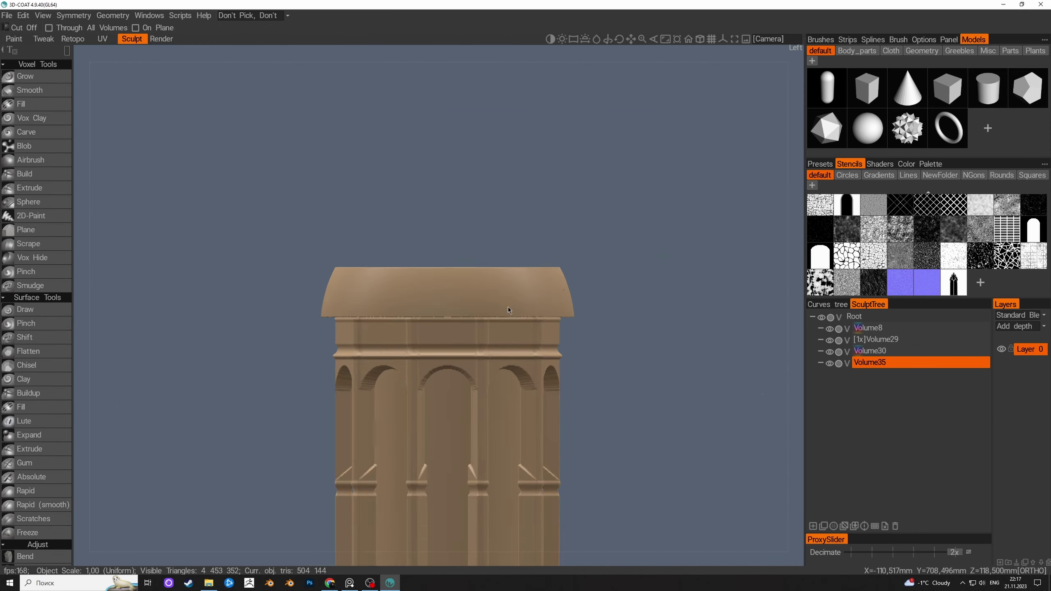
{"action": "scroll", "coordinate": [508, 307], "scroll_direction": "down", "scroll_amount": 1}
{"action": "key", "text": "s"}
Turn on symmetry and switch it to radial around the tower
{"action": "left_click", "coordinate": [468, 297]}
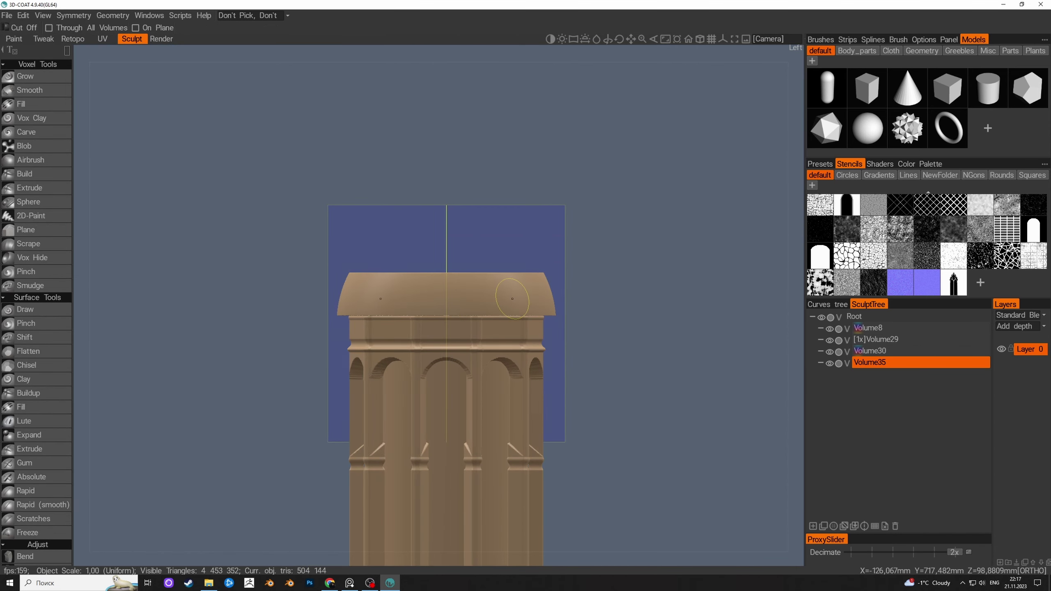
{"action": "key", "text": "s"}
{"action": "left_click", "coordinate": [533, 291]}
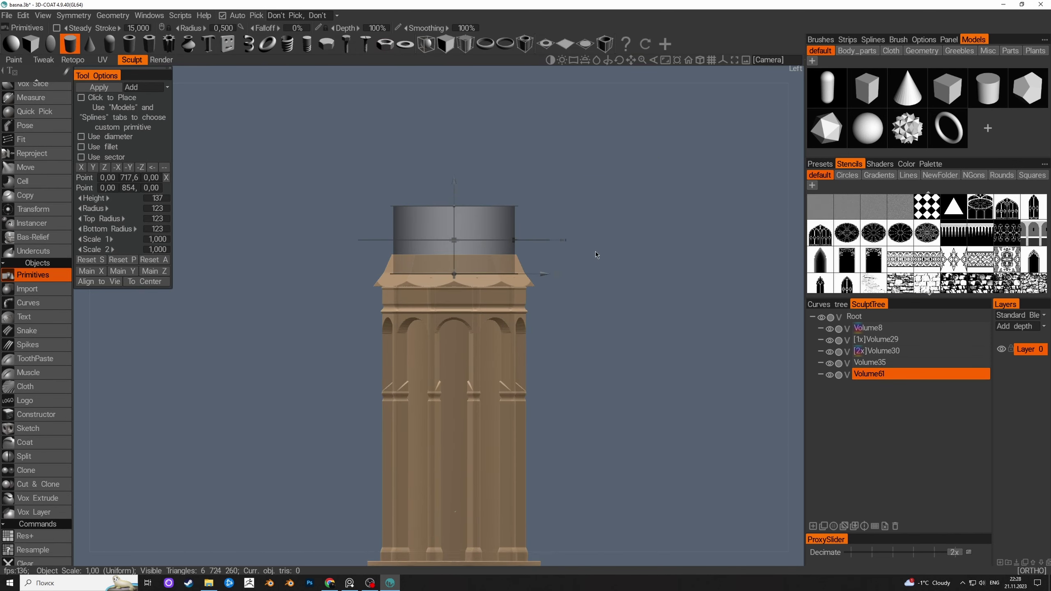
Make the cylinder drum on the roof taller and open the symmetry type choices
{"action": "scroll", "coordinate": [595, 251], "scroll_direction": "up", "scroll_amount": 2}
{"action": "left_click_drag", "start_coordinate": [436, 195], "coordinate": [436, 176]}
{"action": "key", "text": "s"}
{"action": "left_click", "coordinate": [609, 246]}
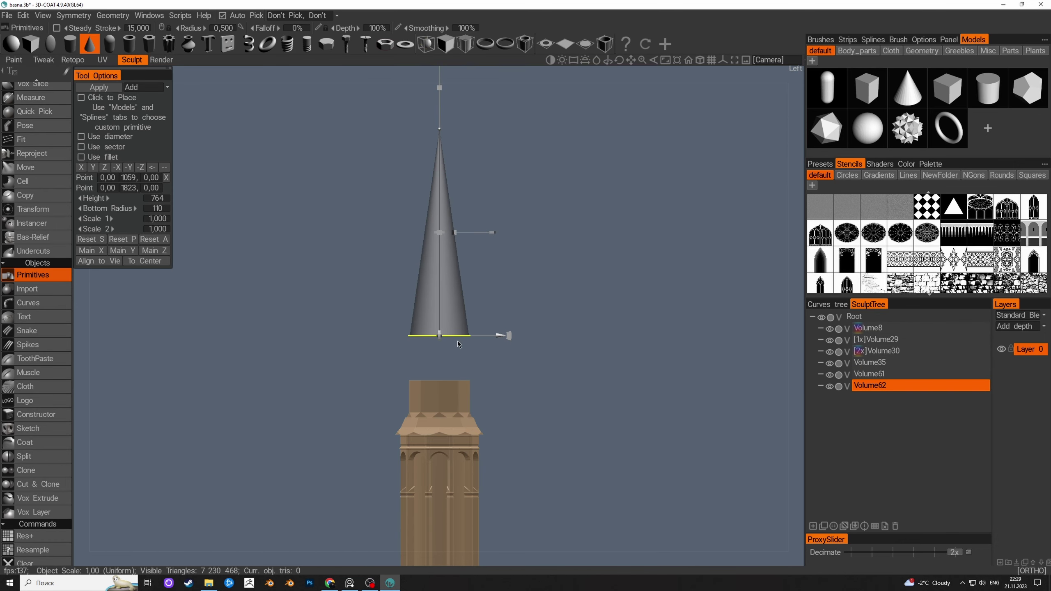
Adjust the cone spire's bottom radius so it sits slender on the drum
{"action": "left_click_drag", "start_coordinate": [457, 344], "coordinate": [456, 341]}
{"action": "scroll", "coordinate": [438, 126], "scroll_direction": "down", "scroll_amount": 2}
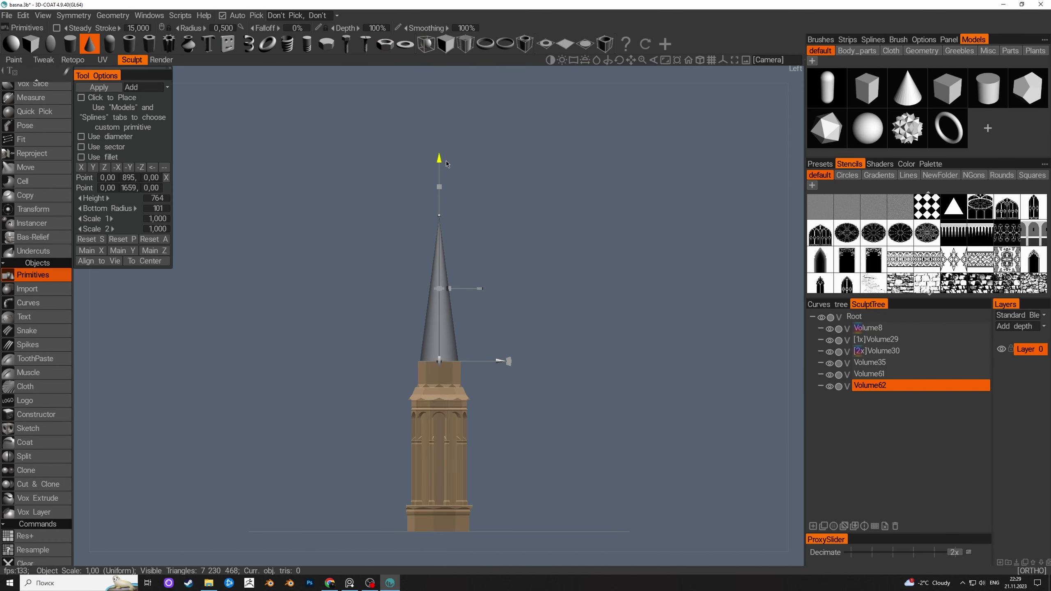
{"action": "scroll", "coordinate": [524, 407], "scroll_direction": "up", "scroll_amount": 3}
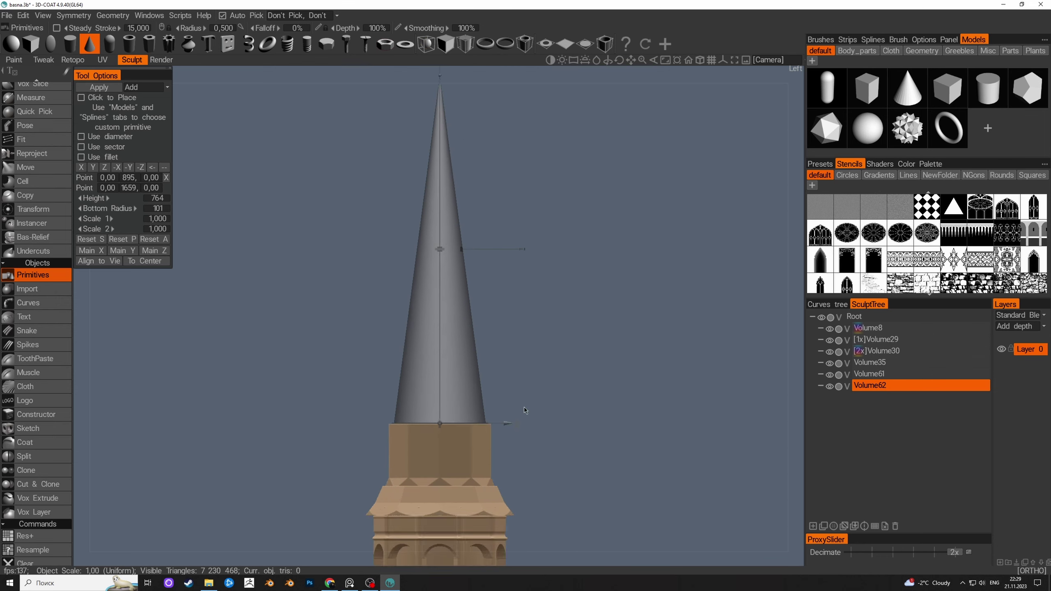
{"action": "left_click_drag", "start_coordinate": [496, 439], "coordinate": [511, 441]}
{"action": "scroll", "coordinate": [534, 410], "scroll_direction": "down", "scroll_amount": 1}
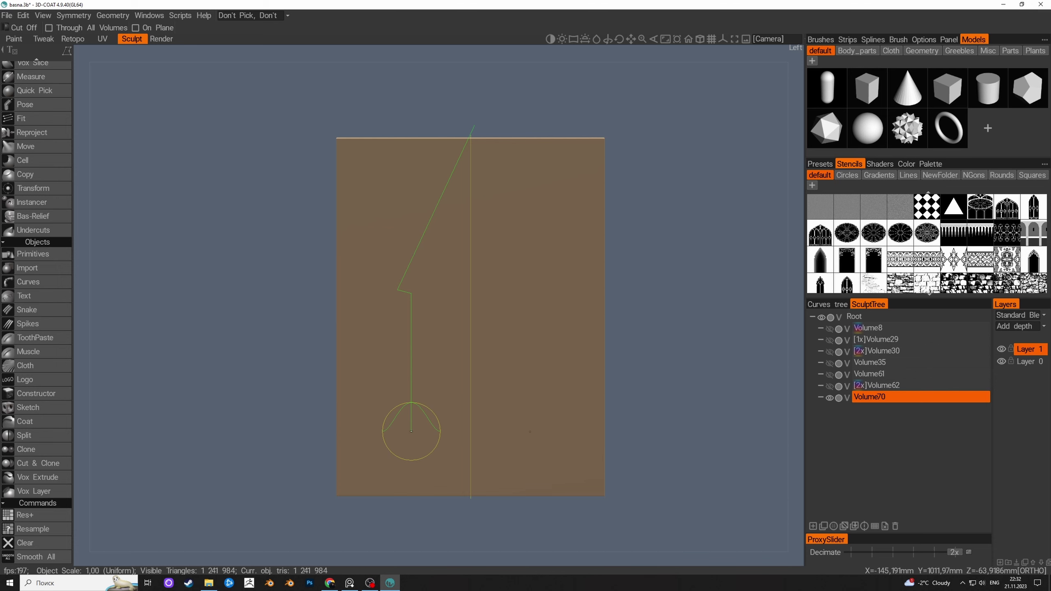
Trim the panel into a pointed gable with a polygon cut and pose-push a window recess
{"action": "left_click", "coordinate": [474, 125]}
{"action": "left_click", "coordinate": [33, 116]}
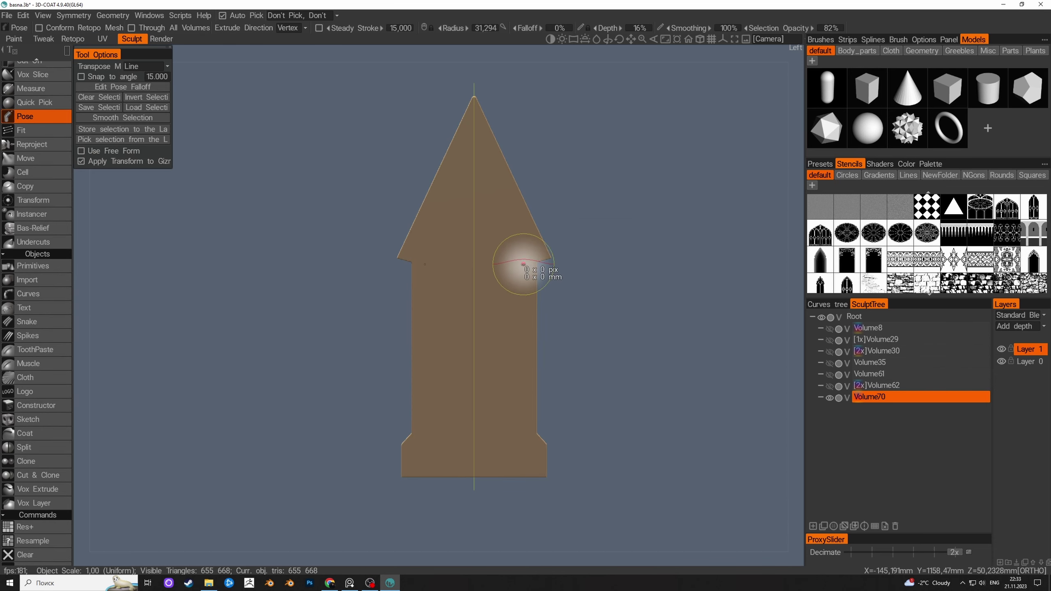
{"action": "left_click_drag", "start_coordinate": [233, 233], "coordinate": [353, 100]}
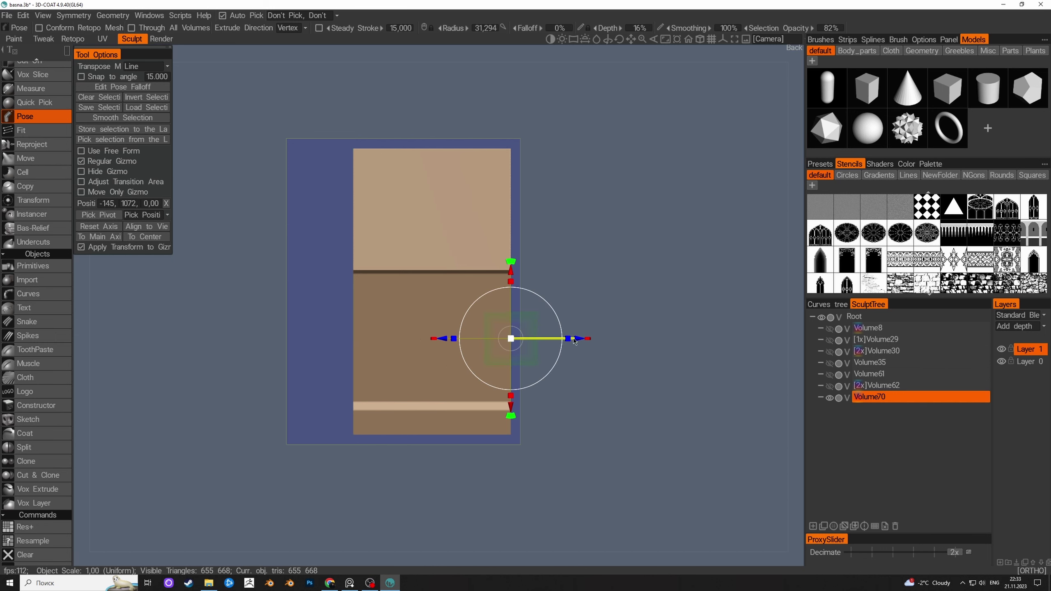
{"action": "left_click_drag", "start_coordinate": [574, 341], "coordinate": [544, 341]}
{"action": "middle_click_drag", "start_coordinate": [544, 341], "coordinate": [406, 345]}
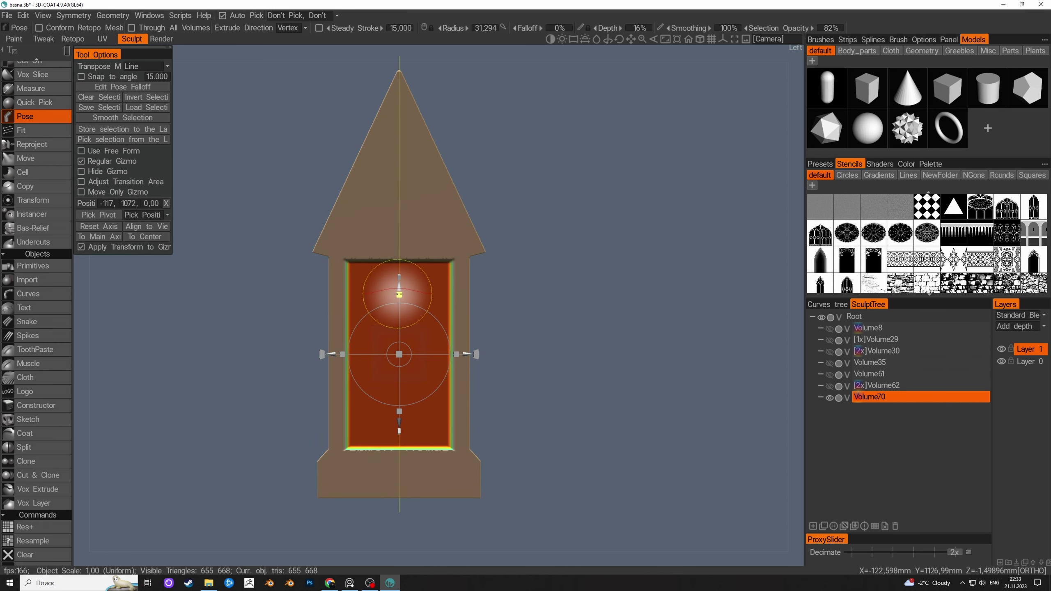
{"action": "scroll", "coordinate": [499, 217], "scroll_direction": "up", "scroll_amount": 2}
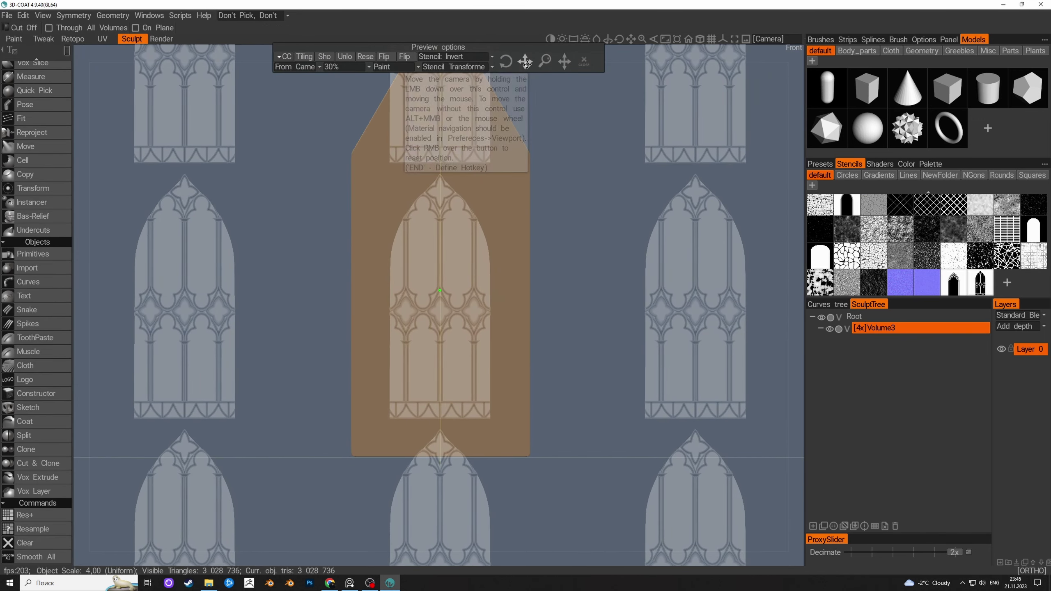
Select the gothic window stencil region and pose it to raise the tracery on the panel
{"action": "left_click", "coordinate": [386, 375]}
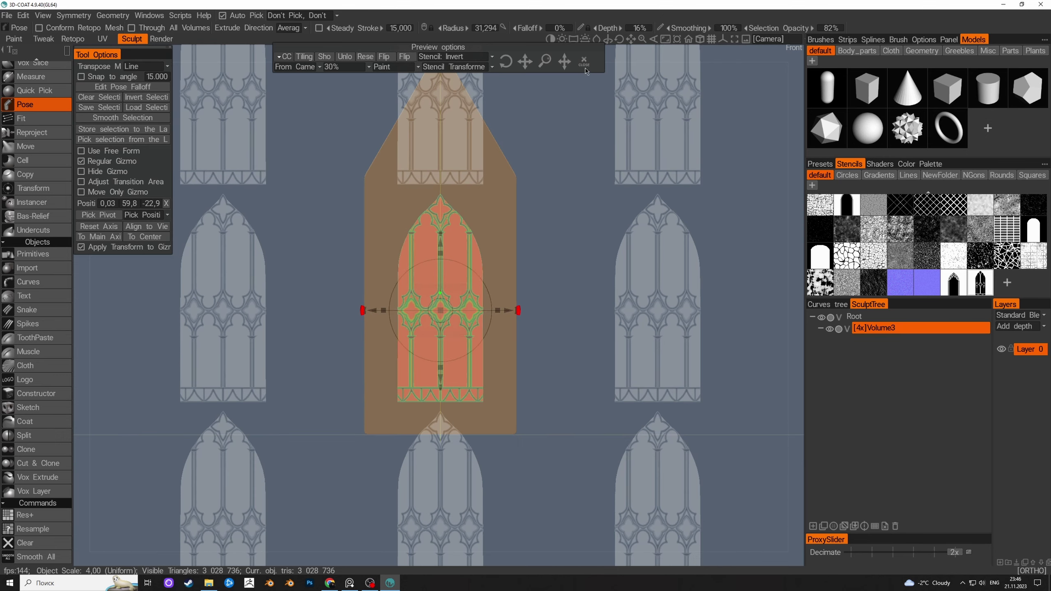
{"action": "mouse_move", "coordinate": [635, 335]}
{"action": "middle_mouse_down"}
{"action": "mouse_move", "coordinate": [443, 366]}
{"action": "mouse_move", "coordinate": [540, 360]}
{"action": "middle_mouse_up"}
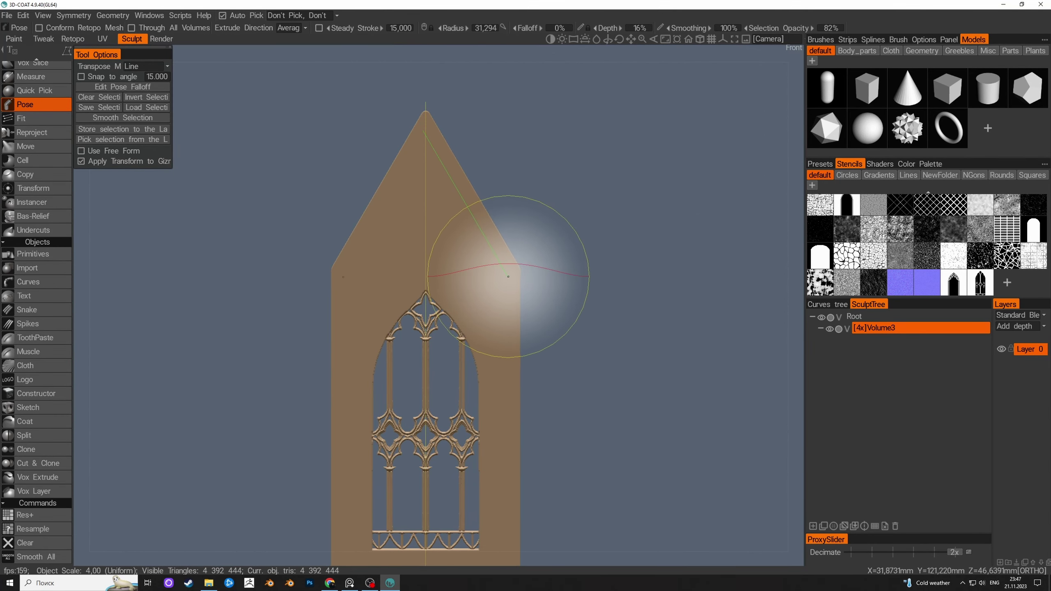
{"action": "middle_click_drag", "start_coordinate": [508, 277], "coordinate": [505, 351]}
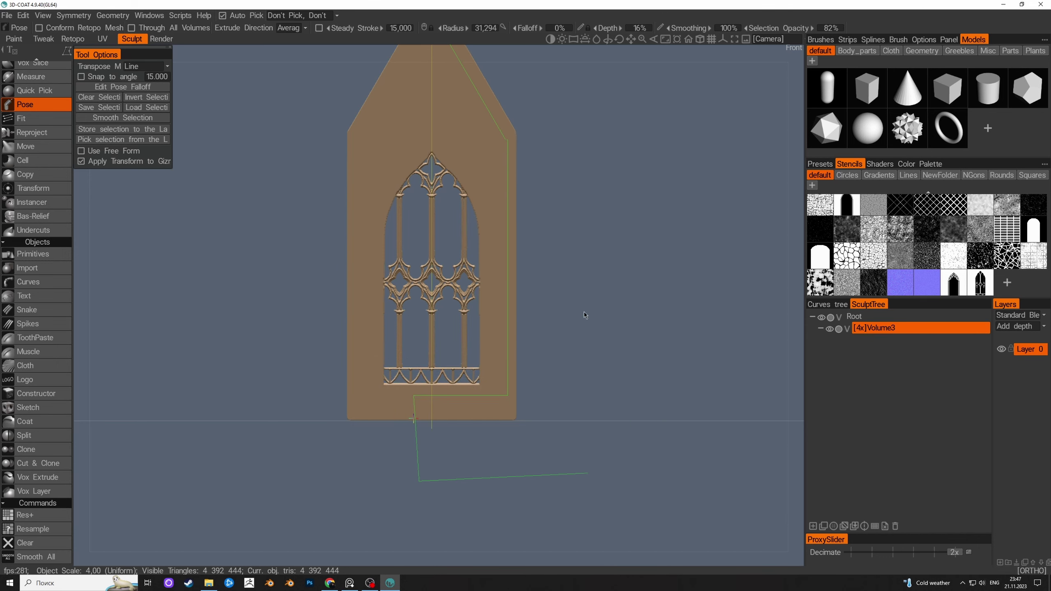
{"action": "left_click_drag", "start_coordinate": [548, 259], "coordinate": [396, 322]}
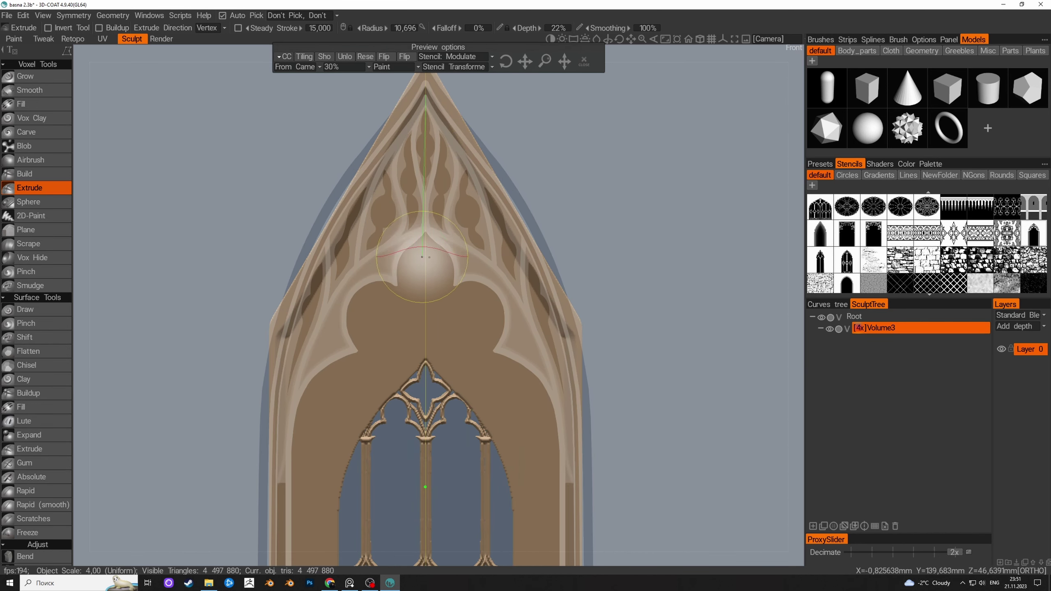
{"action": "scroll", "coordinate": [496, 414], "scroll_direction": "down", "scroll_amount": 3}
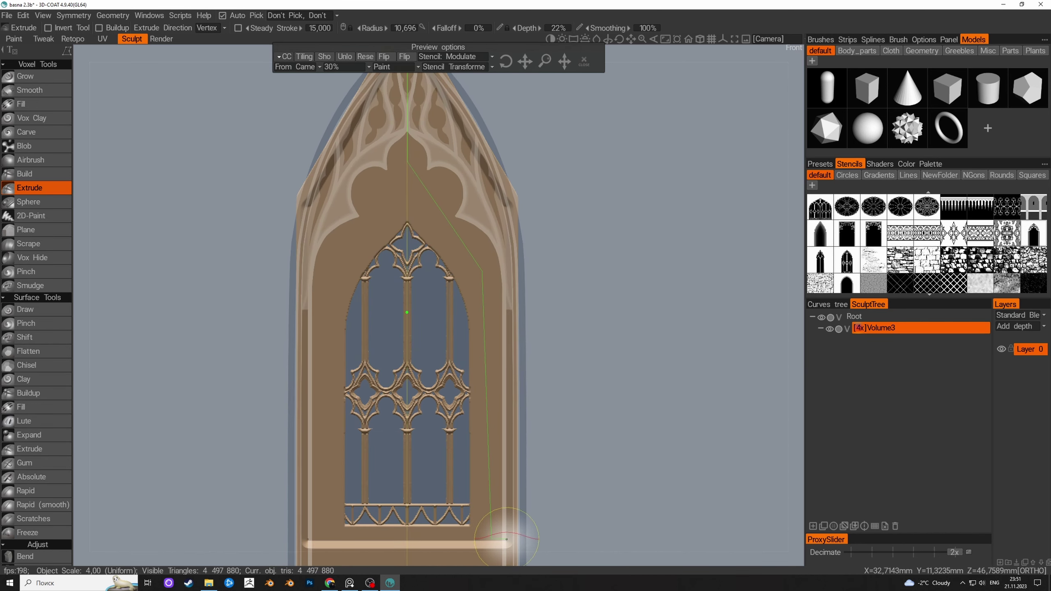
Pose the arch tip and shift the 6-copy radial array centre up and right
{"action": "scroll", "coordinate": [472, 165], "scroll_direction": "down", "scroll_amount": 1}
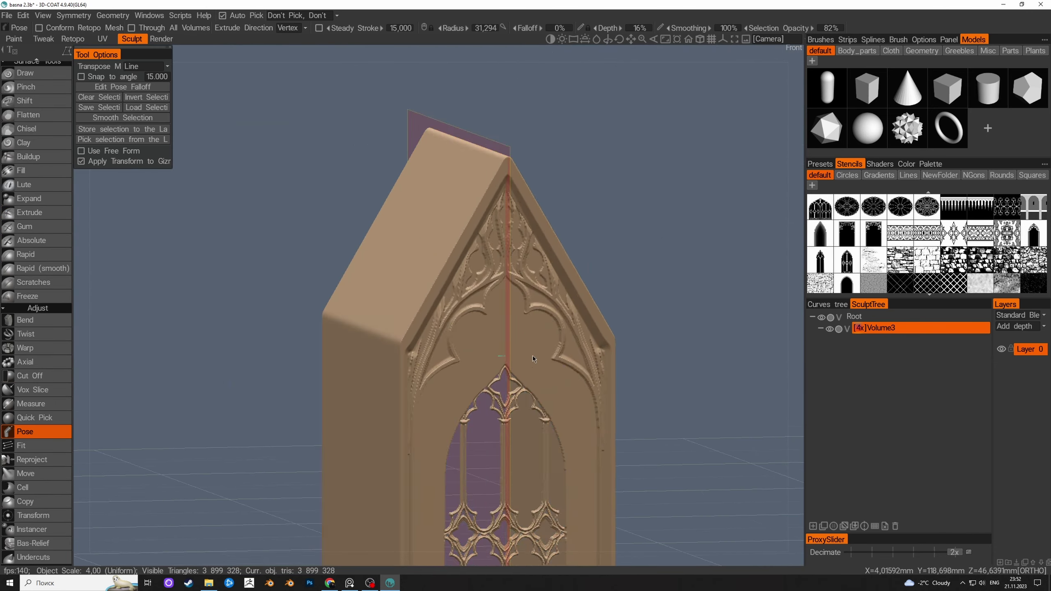
{"action": "left_click_drag", "start_coordinate": [480, 242], "coordinate": [481, 184]}
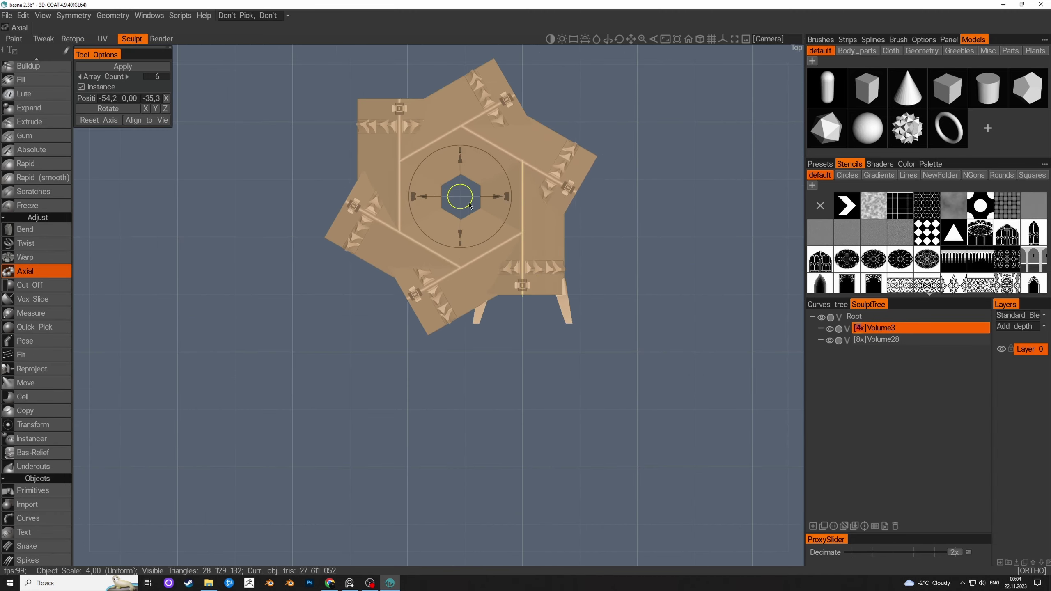
{"action": "mouse_move", "coordinate": [470, 206]}
{"action": "left_mouse_down"}
{"action": "mouse_move", "coordinate": [521, 128]}
{"action": "mouse_move", "coordinate": [532, 134]}
{"action": "left_mouse_up"}
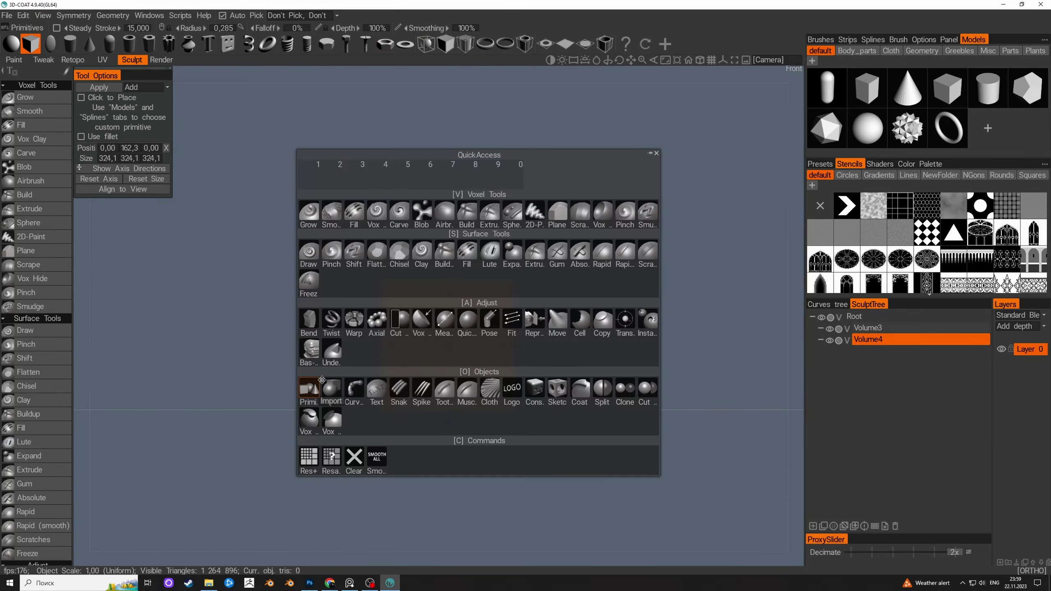
Add a box primitive, raise it atop the model and merge it
{"action": "left_click", "coordinate": [322, 380]}
{"action": "left_click_drag", "start_coordinate": [449, 278], "coordinate": [454, 144]}
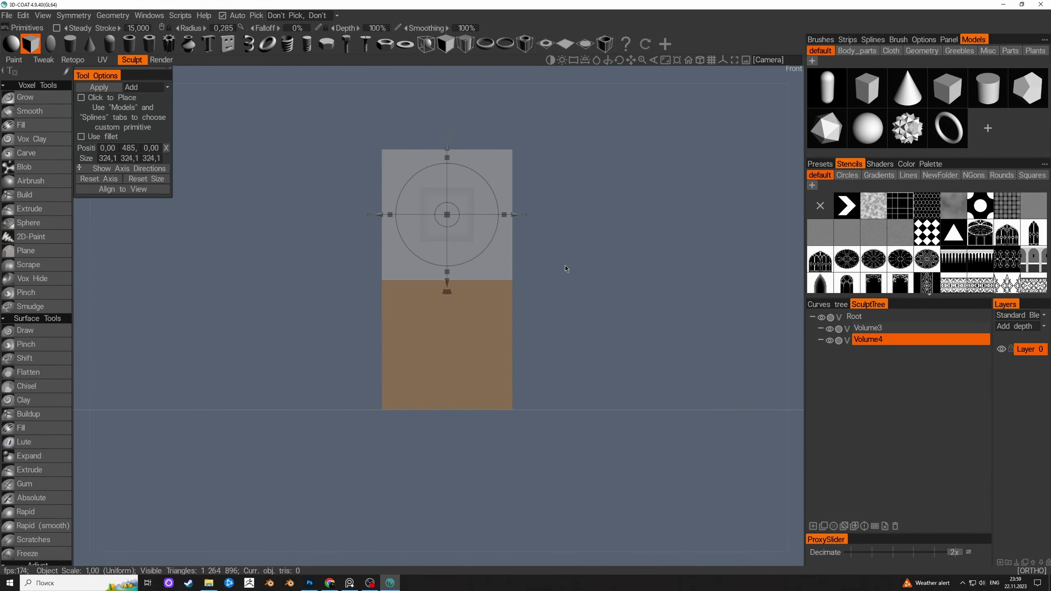
{"action": "key", "text": "KP_7"}
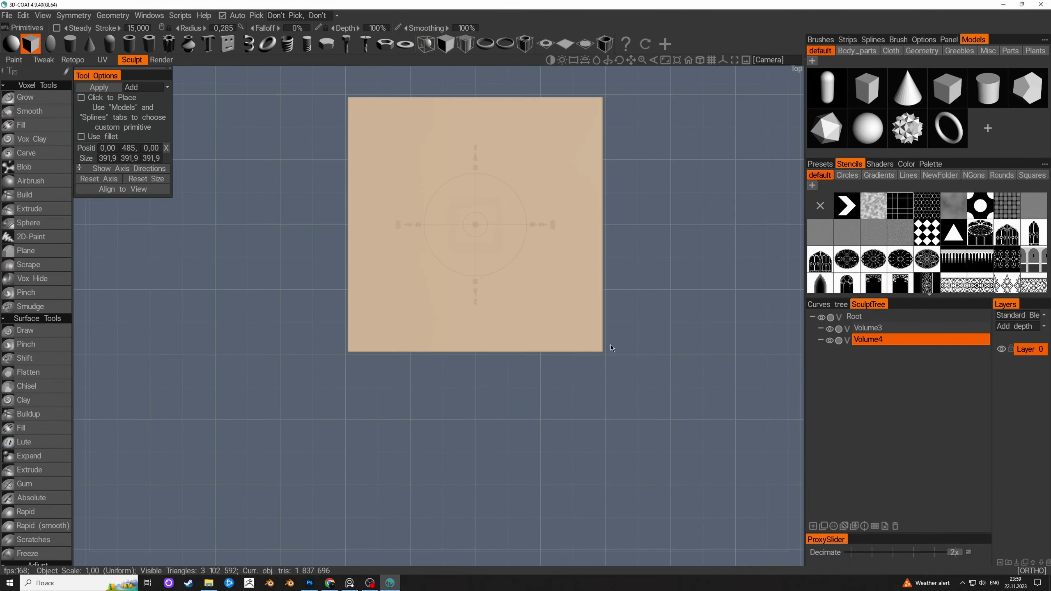
{"action": "key", "text": "KP_1"}
Trim the block with polygon and elliptical Cut Off lassos
{"action": "key", "text": "Return"}
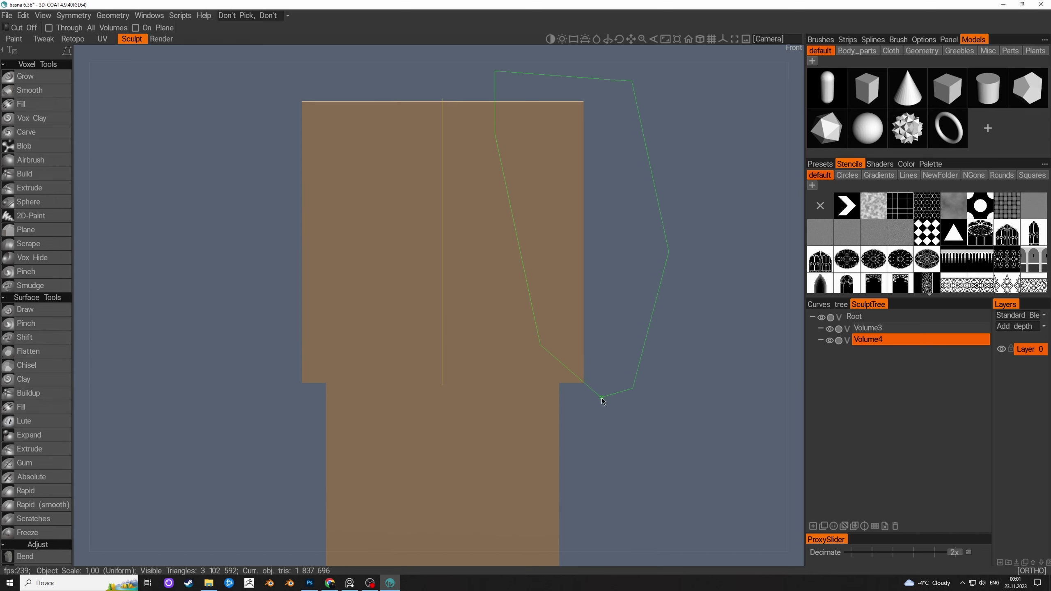
{"action": "key", "text": "Return"}
{"action": "key", "text": "ctrl+KP_3"}
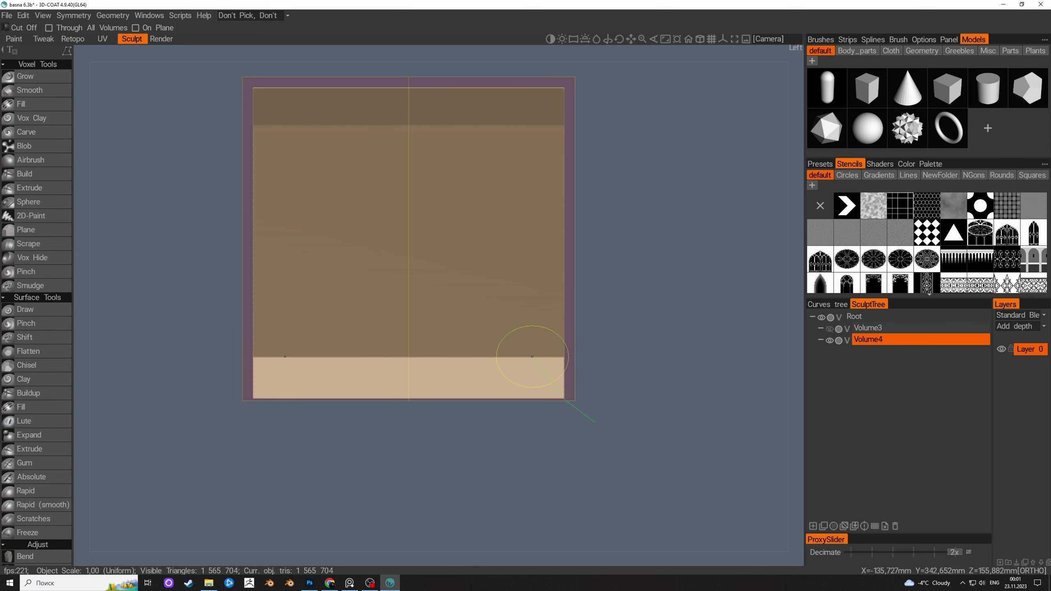
{"action": "key", "text": "Return"}
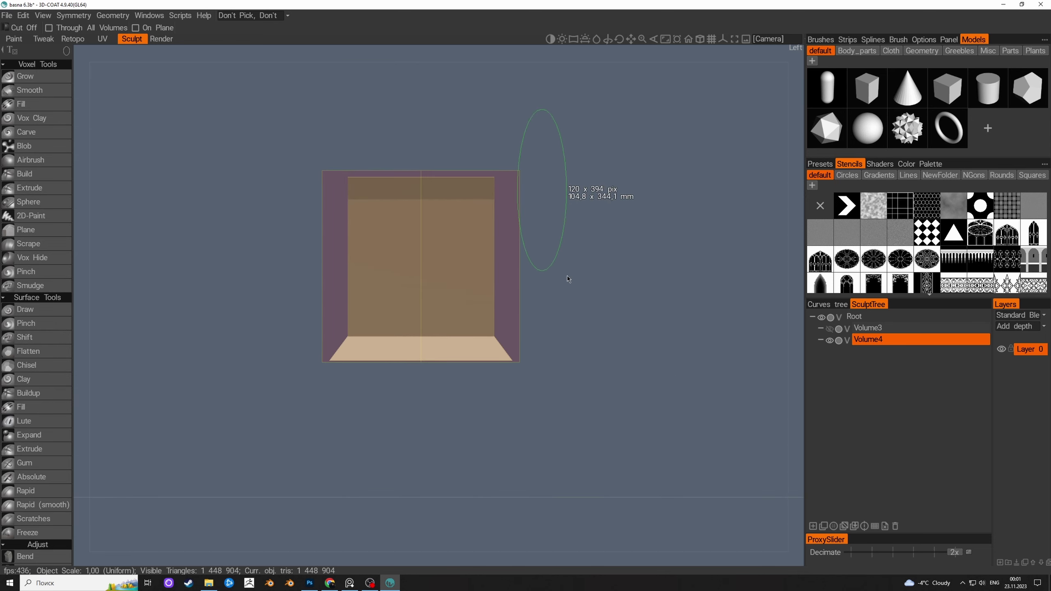
{"action": "key", "text": "Return"}
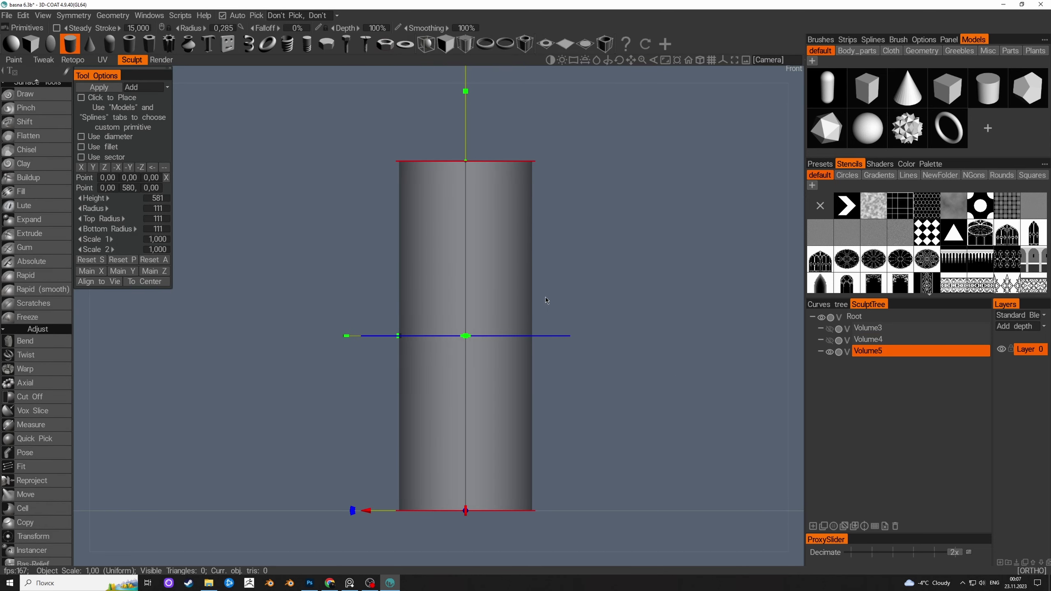
Apply the cylinder and wrap the arch stencil cylindrically with adjusted tiling around the tower
{"action": "key", "text": "Return"}
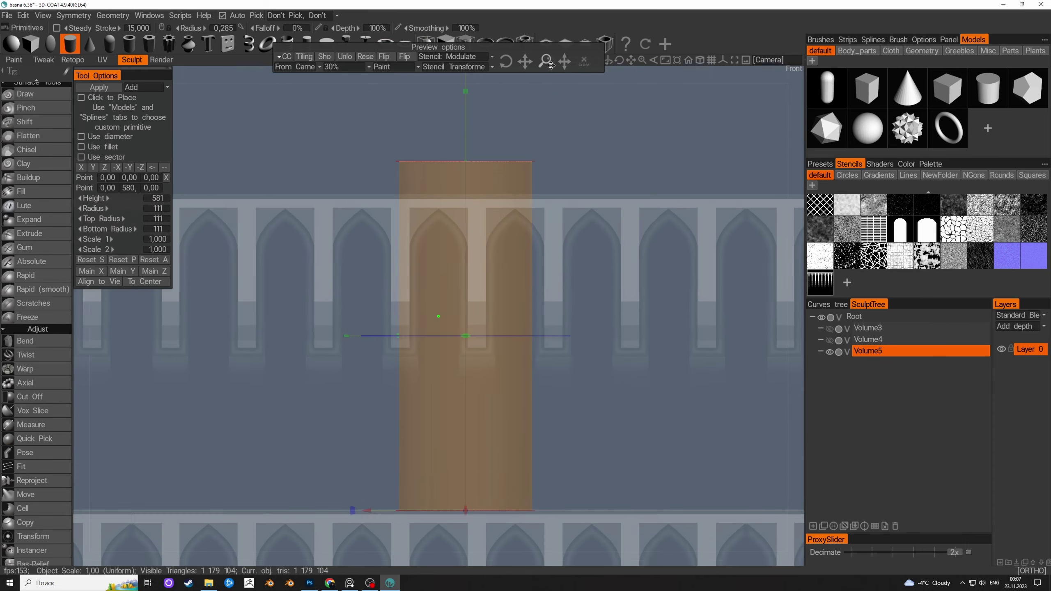
{"action": "left_click_drag", "start_coordinate": [550, 65], "coordinate": [537, 98]}
{"action": "scroll", "coordinate": [257, 273], "scroll_direction": "up", "scroll_amount": 2}
{"action": "left_click", "coordinate": [302, 68]}
{"action": "left_click", "coordinate": [312, 106]}
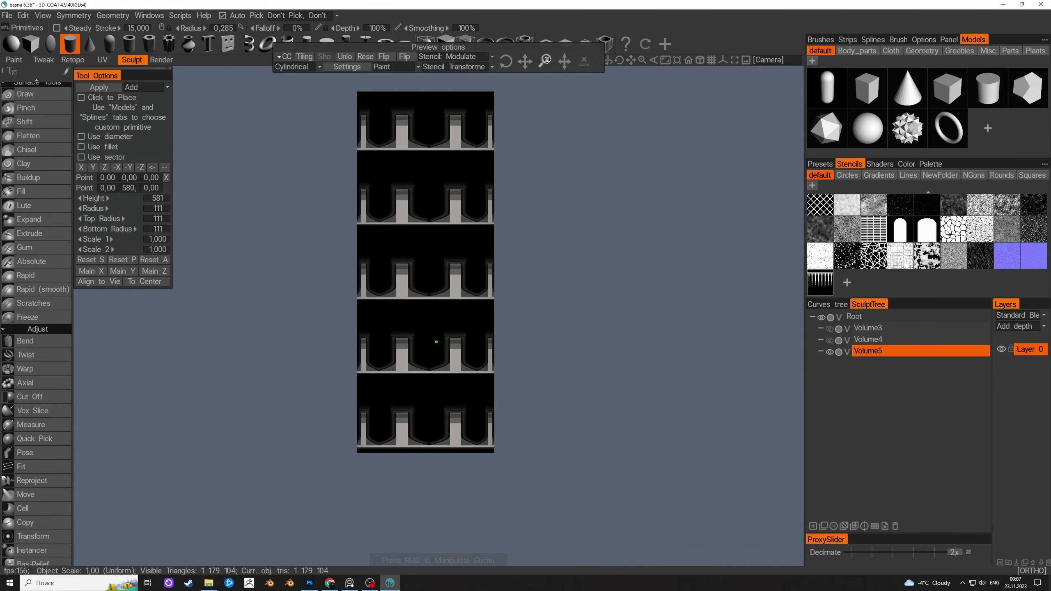
{"action": "left_click", "coordinate": [347, 67]}
{"action": "left_click_drag", "start_coordinate": [327, 321], "coordinate": [340, 321]}
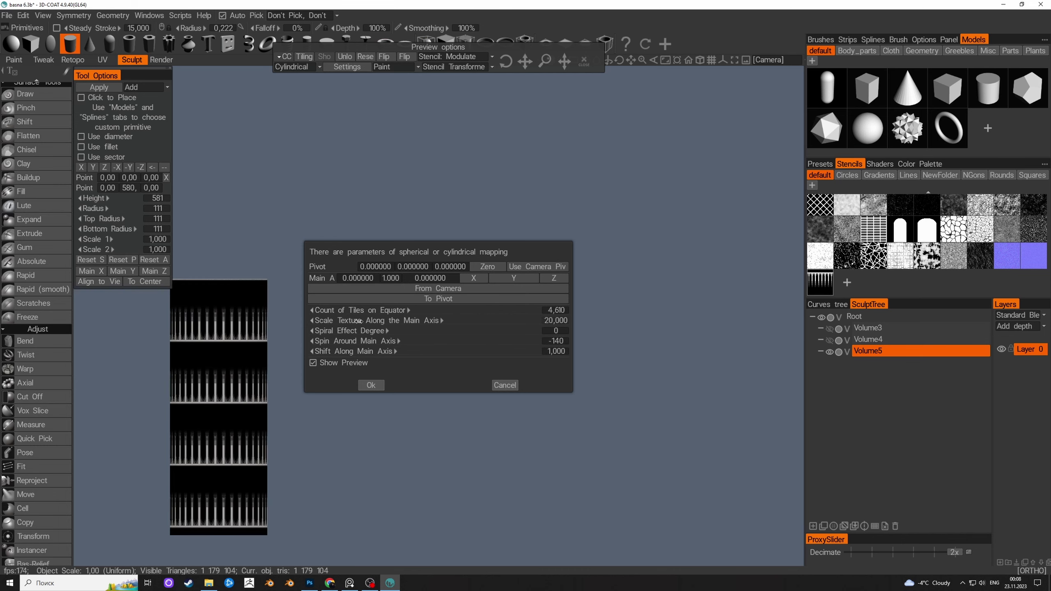
{"action": "left_click", "coordinate": [370, 385]}
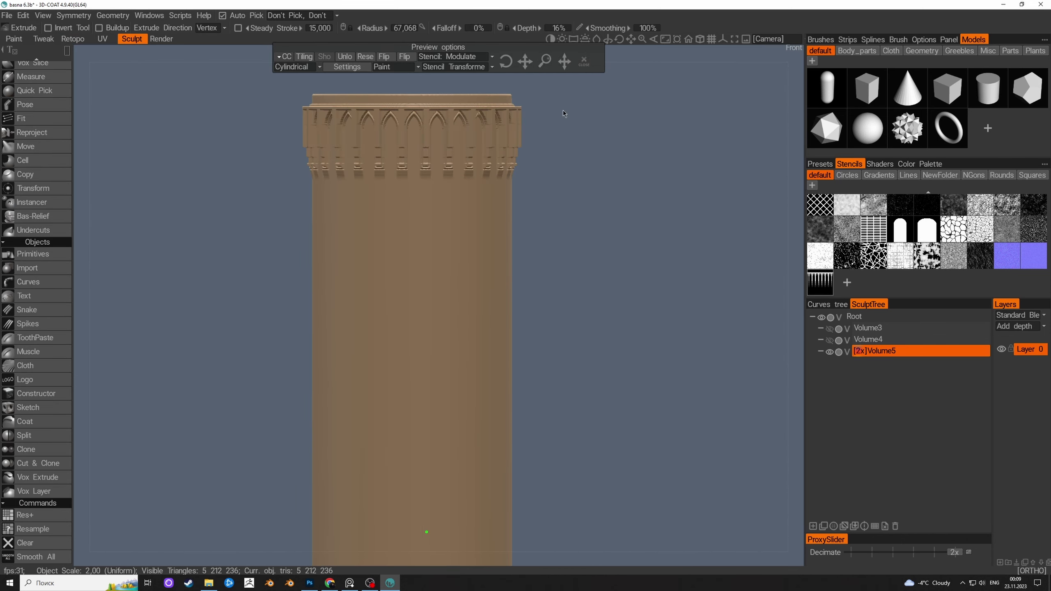
Stretch the cone taller, map the scale stencil cylindrically, and widen a second cone's base
{"action": "left_click_drag", "start_coordinate": [430, 203], "coordinate": [431, 104]}
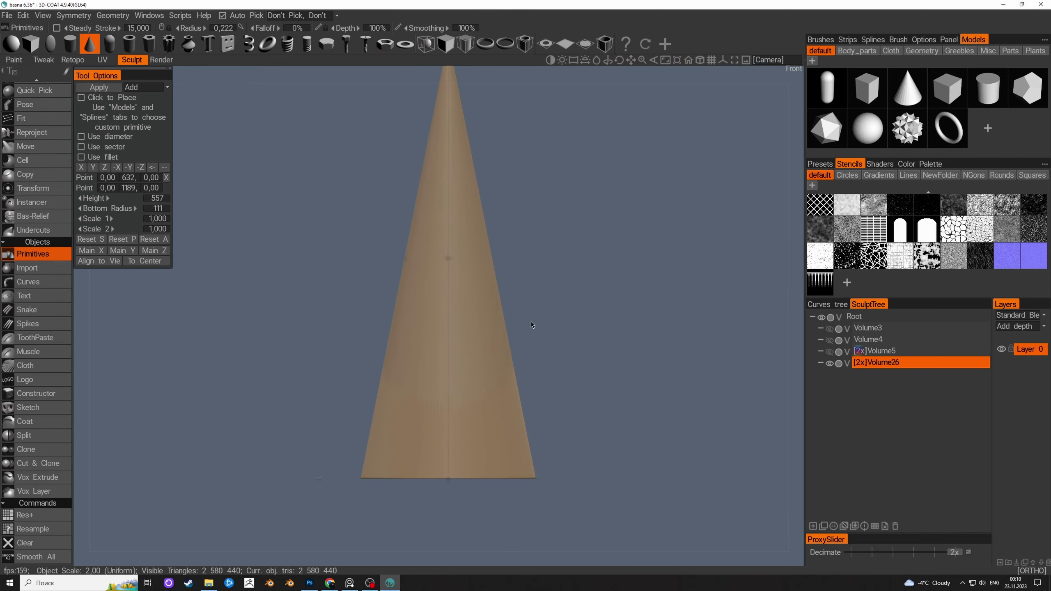
{"action": "middle_click_drag", "start_coordinate": [467, 165], "coordinate": [271, 149]}
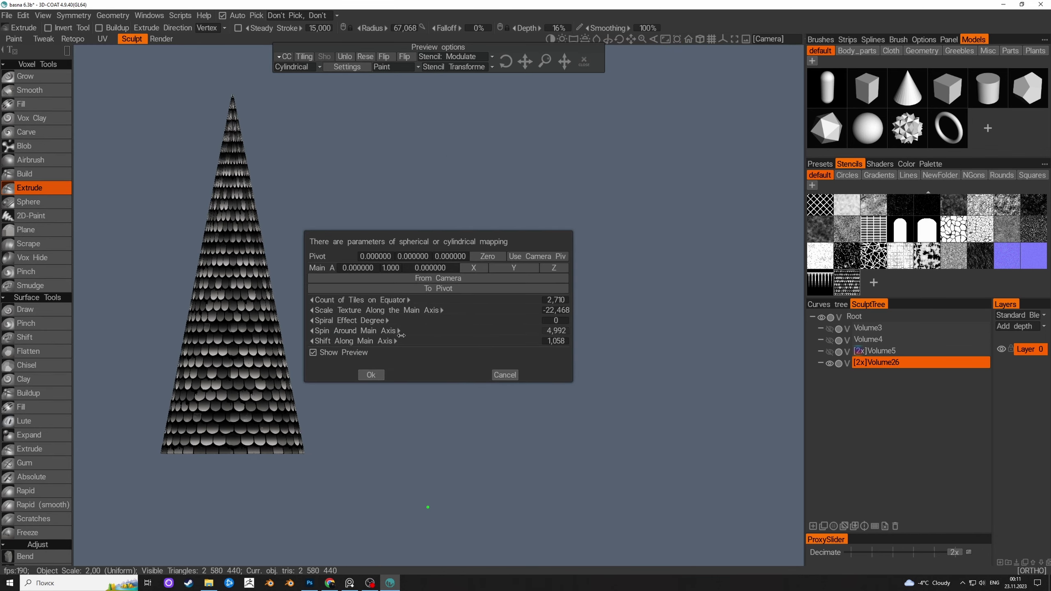
{"action": "left_click", "coordinate": [371, 375]}
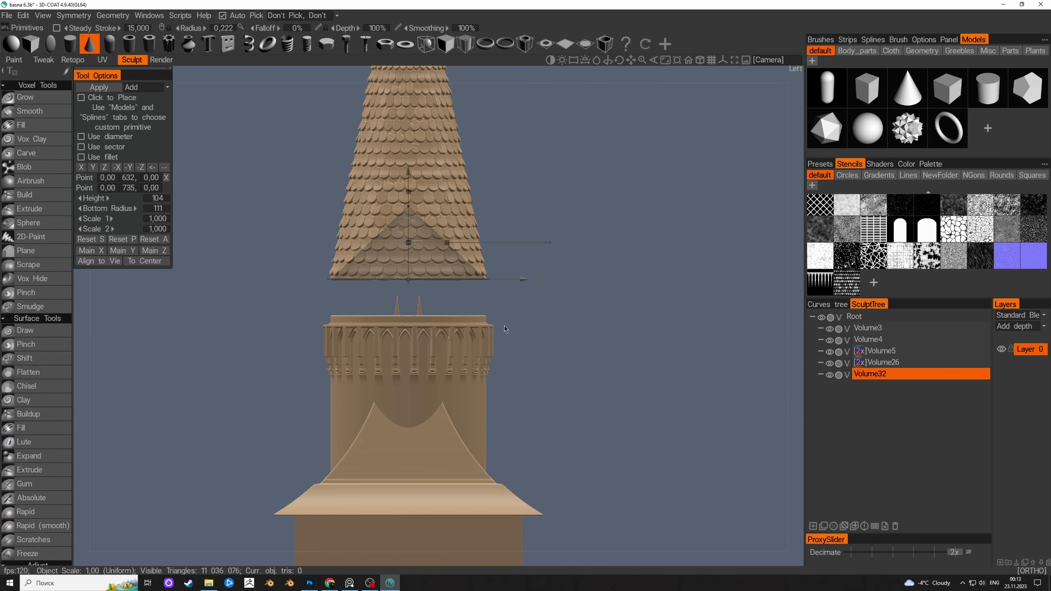
{"action": "left_click_drag", "start_coordinate": [451, 279], "coordinate": [506, 293]}
{"action": "scroll", "coordinate": [431, 203], "scroll_direction": "down", "scroll_amount": 3}
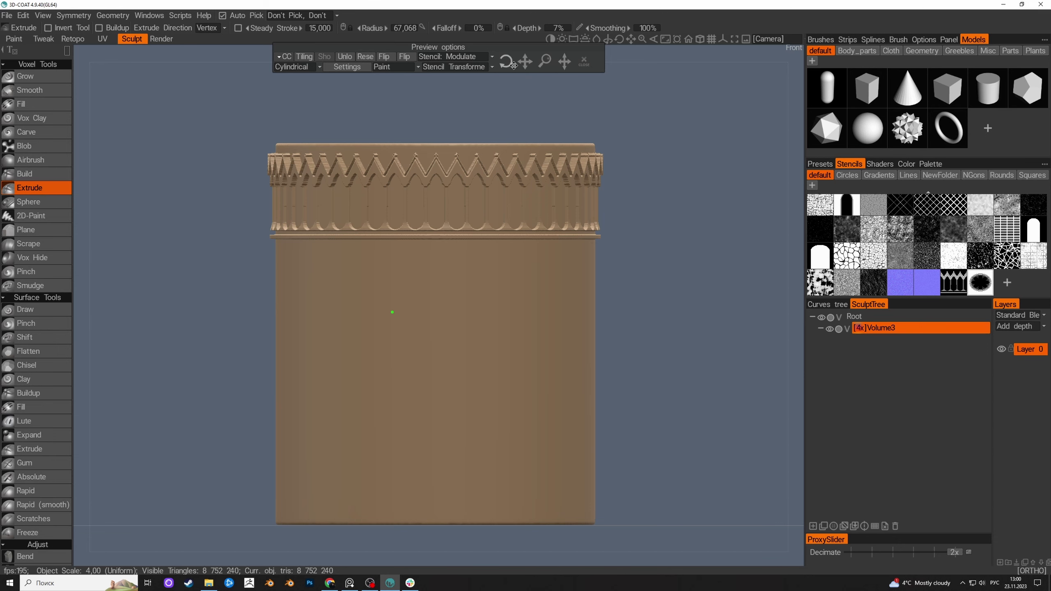
Rotate the cylindrically mapped stencil over the drum top to align the zigzag pattern
{"action": "left_click_drag", "start_coordinate": [513, 65], "coordinate": [687, 3]}
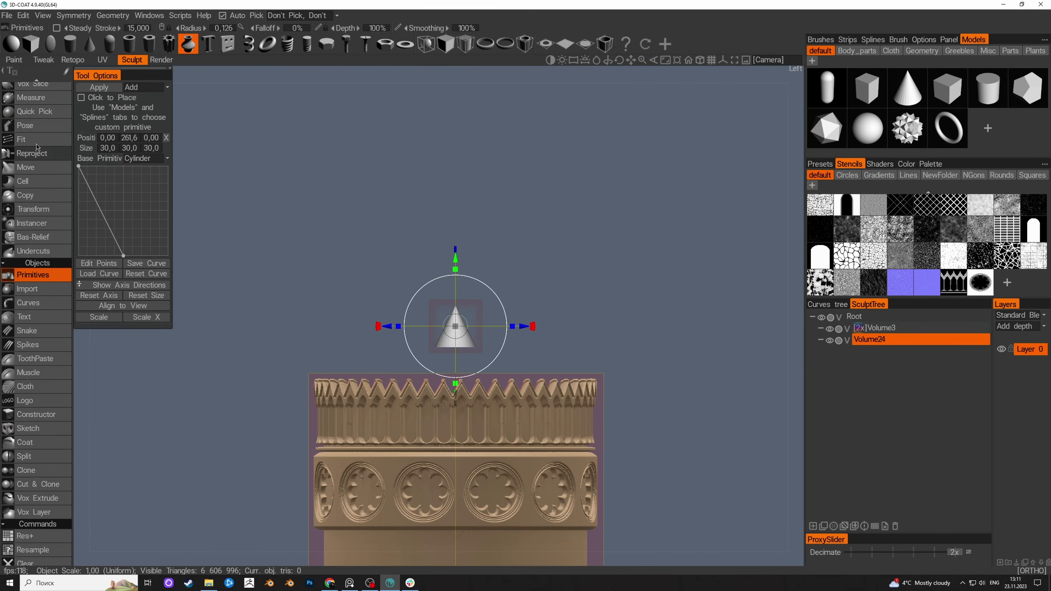
Bow the Primitives profile curve into a bullet dome, enable symmetry, and enlarge it
{"action": "left_click_drag", "start_coordinate": [98, 205], "coordinate": [110, 203]}
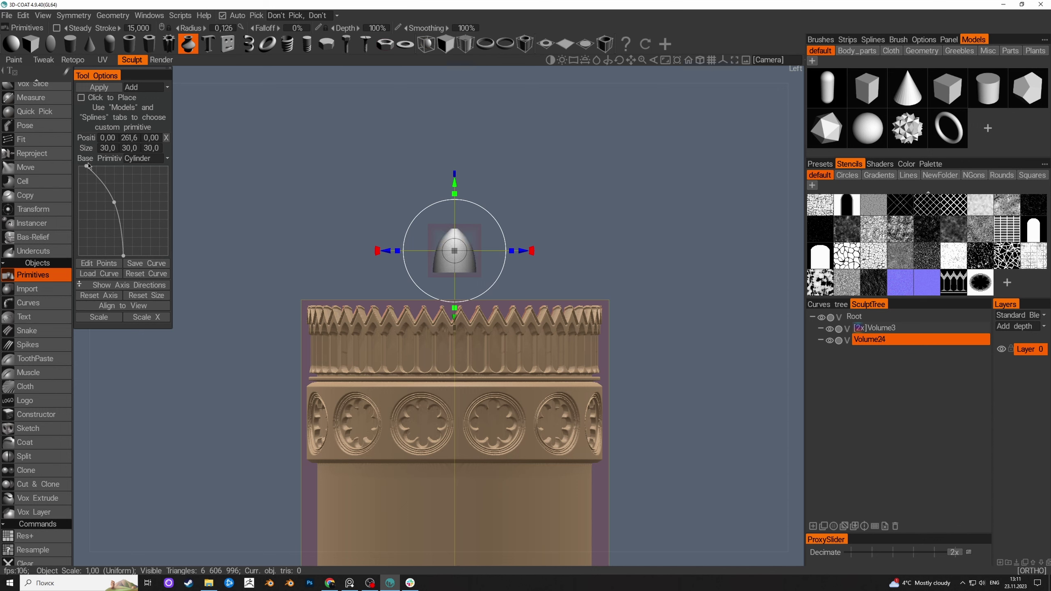
{"action": "right_click", "coordinate": [514, 289]}
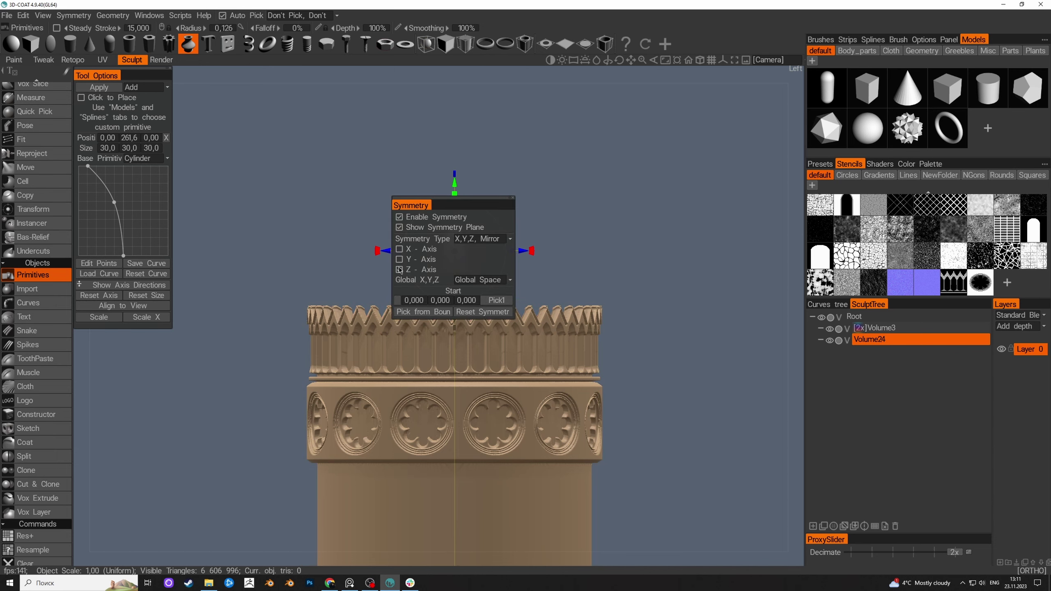
{"action": "mouse_move", "coordinate": [546, 273]}
{"action": "left_mouse_down"}
{"action": "mouse_move", "coordinate": [533, 254]}
{"action": "mouse_move", "coordinate": [534, 264]}
{"action": "left_mouse_up"}
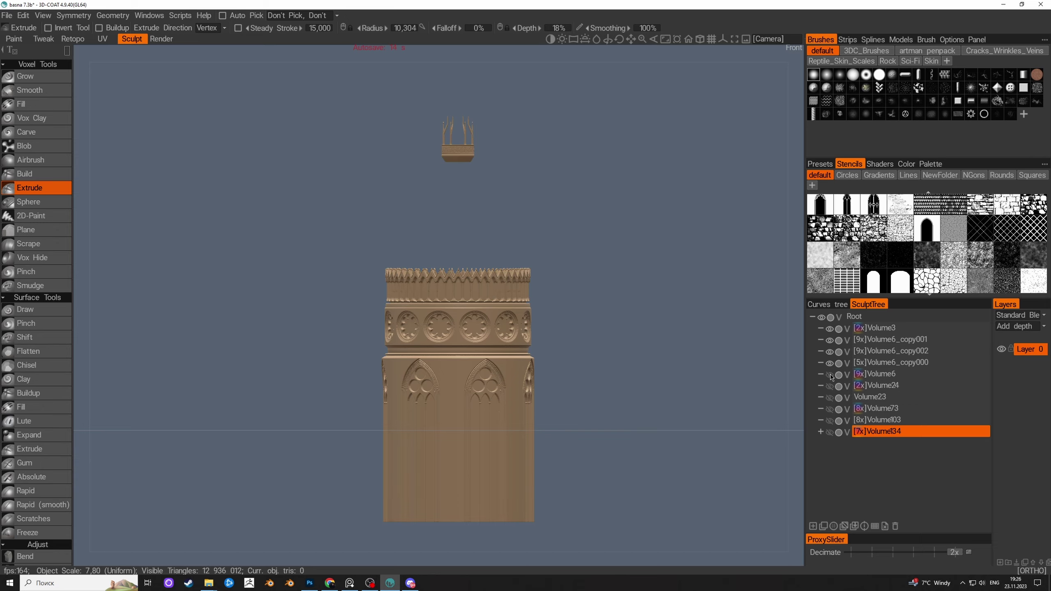
Unhide the neck, ribbed dome and two spire volumes, then orbit around the assembled tower
{"action": "left_click", "coordinate": [829, 375]}
{"action": "left_click", "coordinate": [829, 385]}
{"action": "left_click", "coordinate": [829, 421]}
{"action": "left_click", "coordinate": [829, 432]}
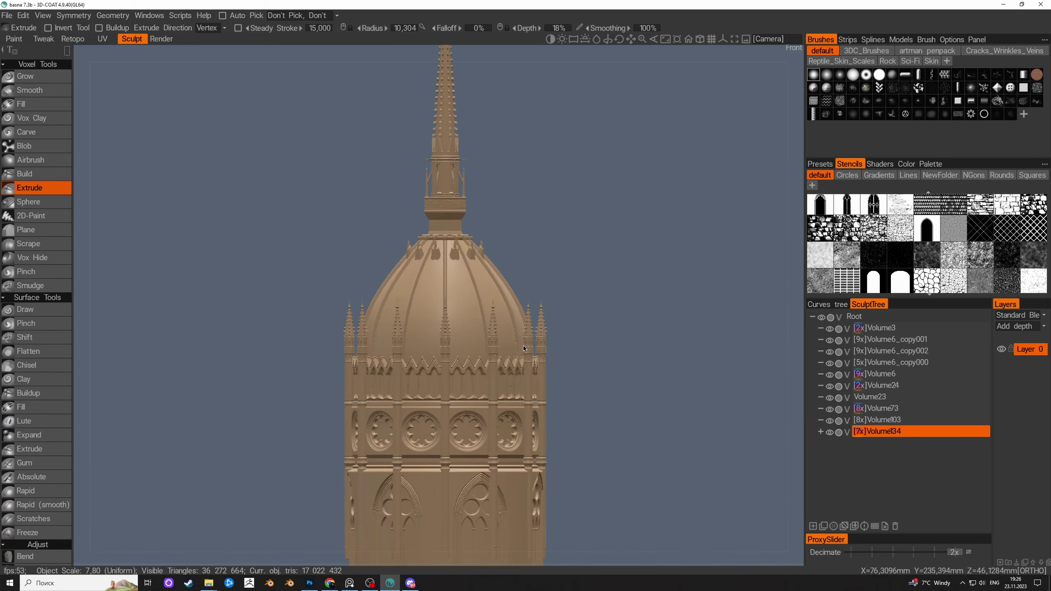
{"action": "left_click_drag", "start_coordinate": [523, 345], "coordinate": [560, 391]}
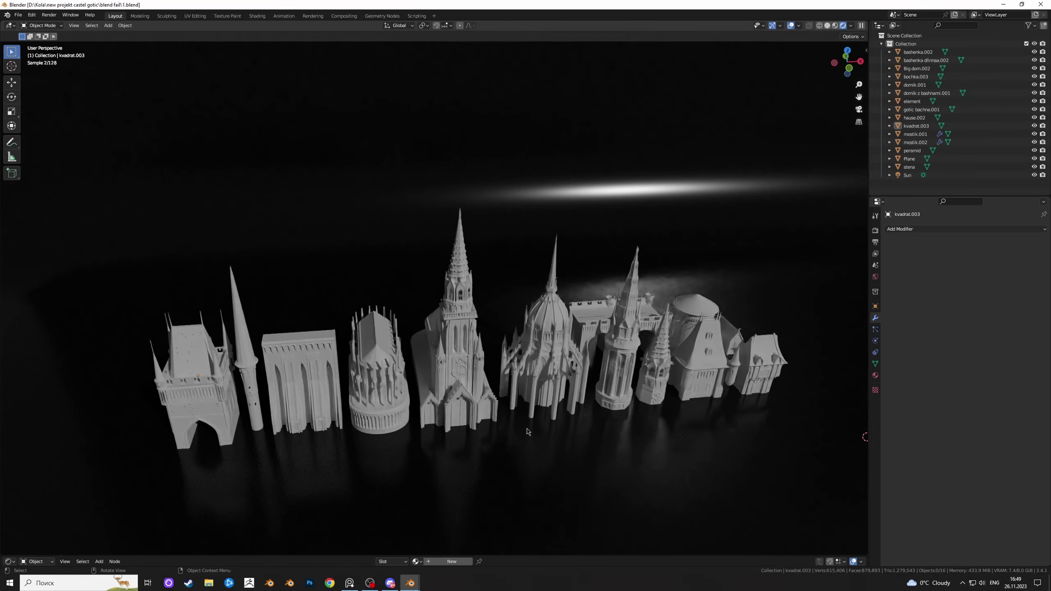
{"action": "mouse_move", "coordinate": [746, 415]}
{"action": "middle_mouse_down"}
{"action": "mouse_move", "coordinate": [765, 418]}
{"action": "mouse_move", "coordinate": [729, 411]}
{"action": "middle_mouse_up"}
{"action": "middle_click_drag", "start_coordinate": [664, 405], "coordinate": [813, 229]}
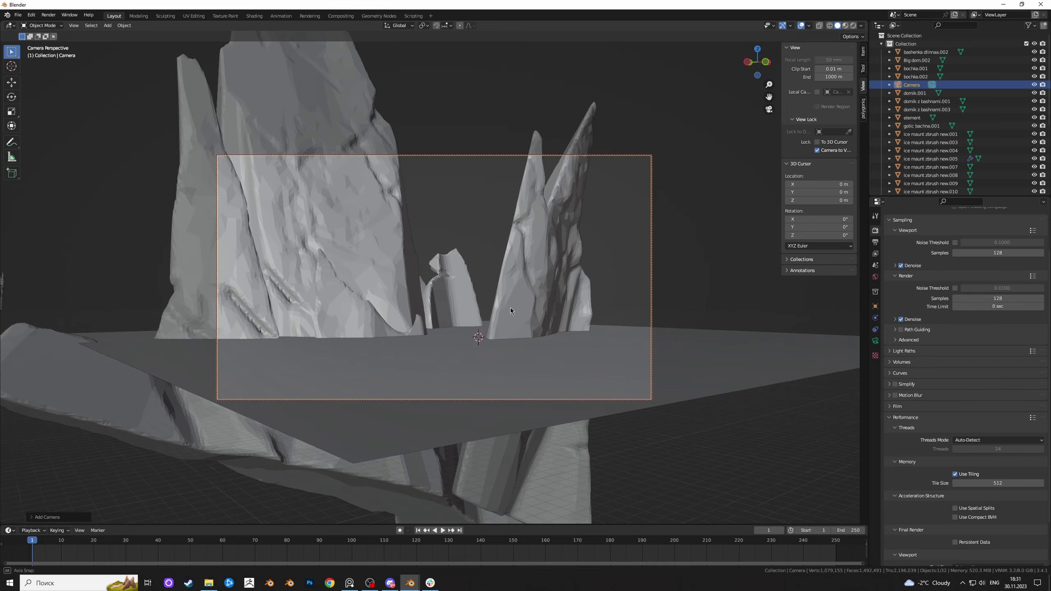
Show the camera view in the clean left viewport and set output resolution X to 2222
{"action": "key", "text": "n"}
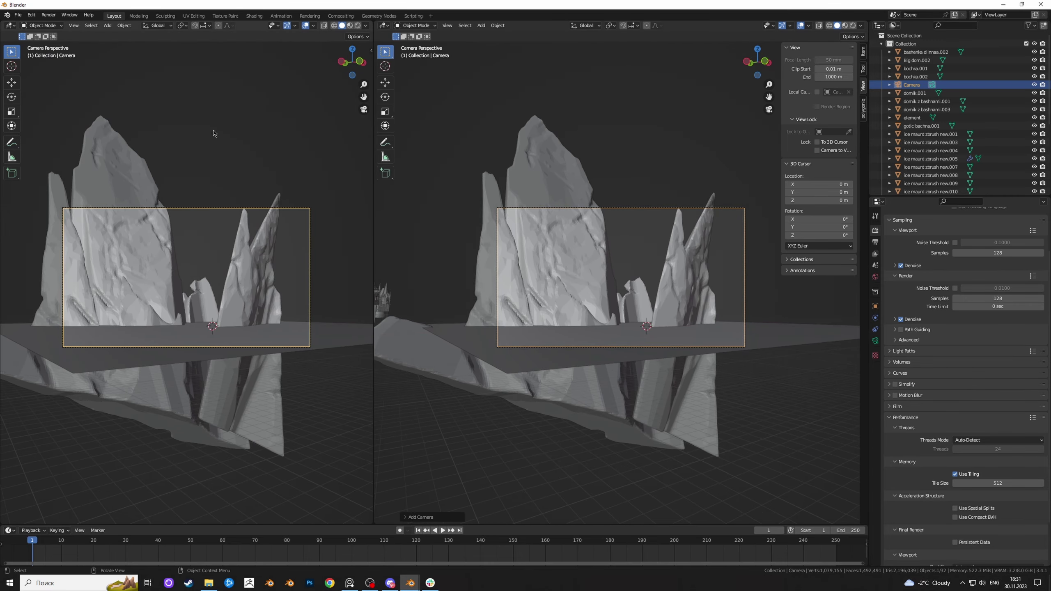
{"action": "key", "text": "t"}
{"action": "key", "text": "Home"}
{"action": "left_click", "coordinate": [875, 242]}
{"action": "left_click_drag", "start_coordinate": [985, 240], "coordinate": [997, 240]}
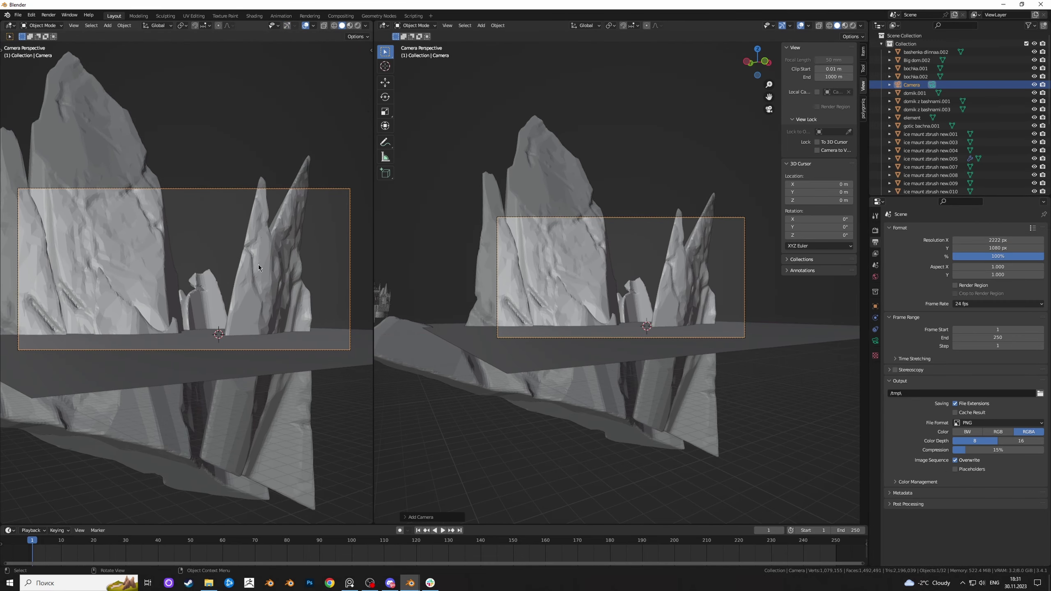
From the top orthographic view, resize the selected ice rock
{"action": "mouse_move", "coordinate": [537, 290]}
{"action": "middle_mouse_down"}
{"action": "mouse_move", "coordinate": [572, 358]}
{"action": "mouse_move", "coordinate": [637, 345]}
{"action": "middle_mouse_up"}
{"action": "key", "text": "KP_7"}
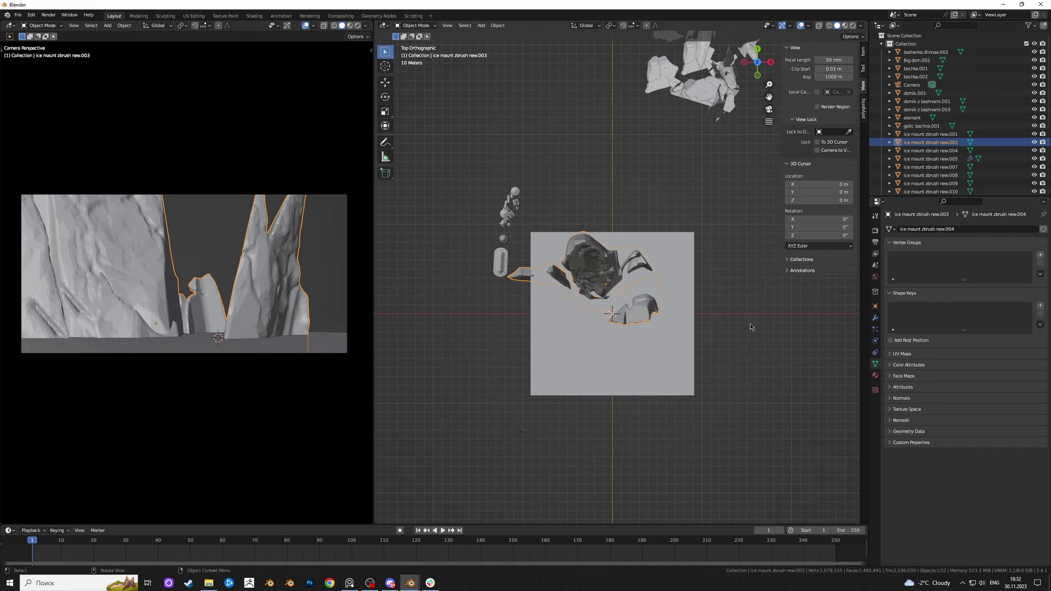
{"action": "key", "text": "s"}
{"action": "left_click", "coordinate": [692, 223]}
{"action": "left_click", "coordinate": [515, 219]}
Move the element tower among the ice rocks and adjust its height along Z
{"action": "key", "text": "g"}
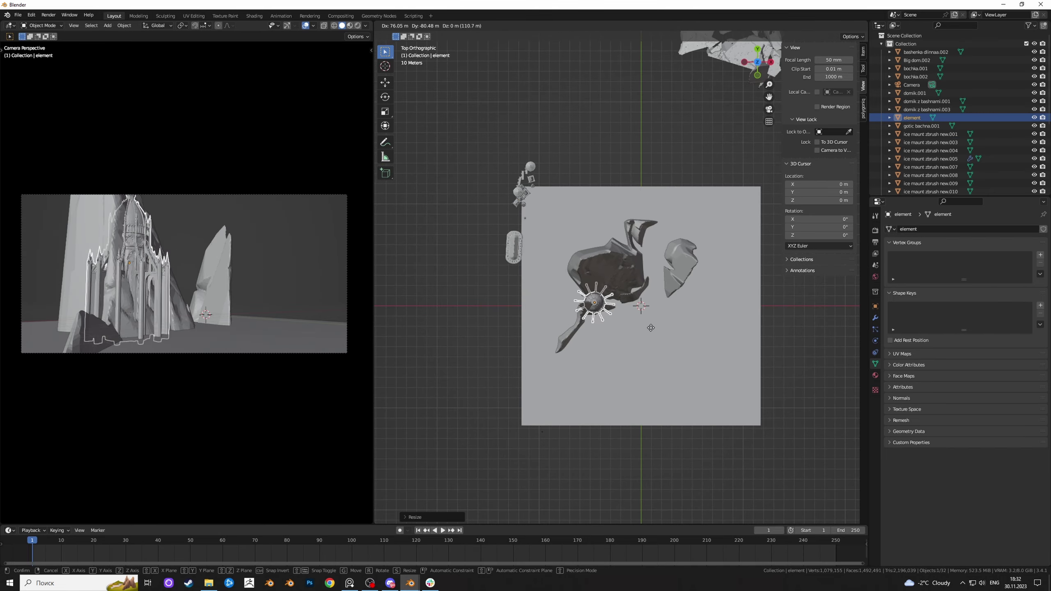
{"action": "left_click", "coordinate": [654, 365]}
{"action": "middle_click_drag", "start_coordinate": [653, 365], "coordinate": [658, 406]}
{"action": "key", "text": "g"}
{"action": "key", "text": "z"}
{"action": "left_click", "coordinate": [653, 429]}
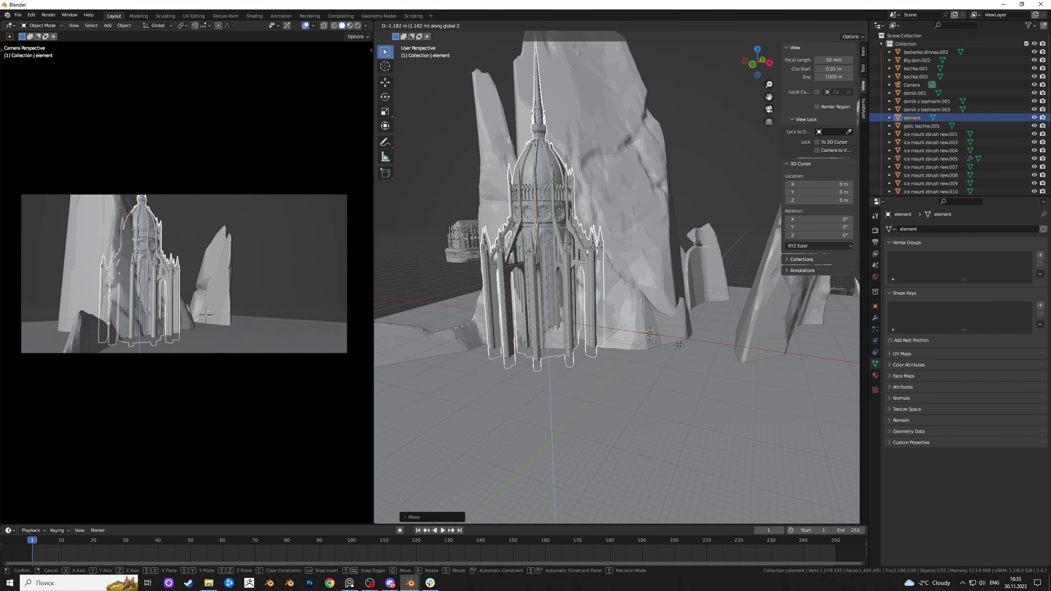
Move the ice rock 'ice maunt zbrush new.003' to a new spot from top view
{"action": "key", "text": "KP_7"}
{"action": "left_click", "coordinate": [679, 373]}
{"action": "key", "text": "g"}
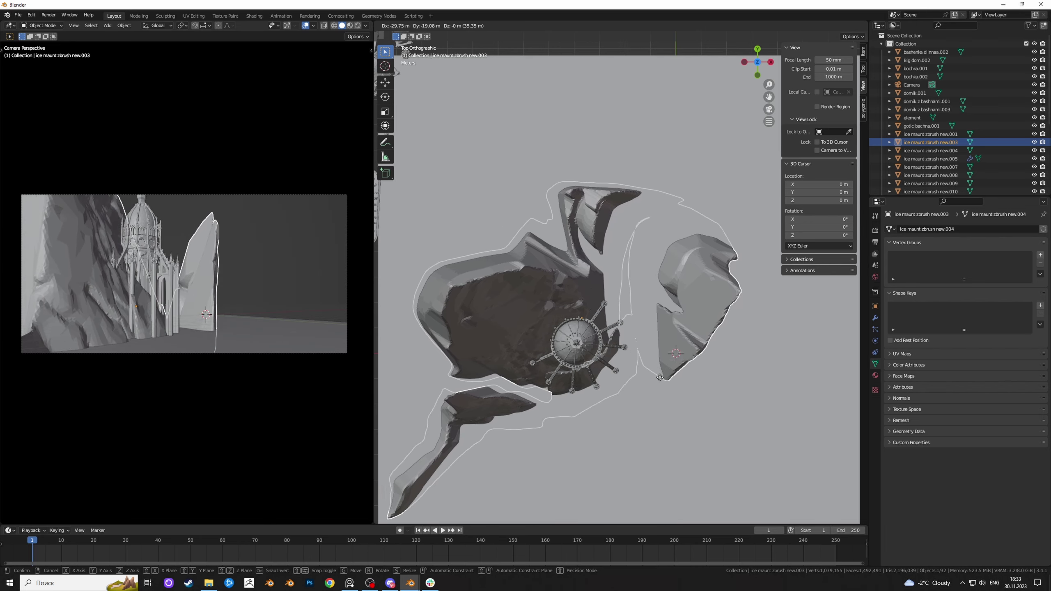
{"action": "left_click", "coordinate": [535, 306]}
Reposition the ground square kvadrat.003 and begin resizing it
{"action": "left_click", "coordinate": [626, 306]}
{"action": "scroll", "coordinate": [625, 306], "scroll_direction": "down", "scroll_amount": 5}
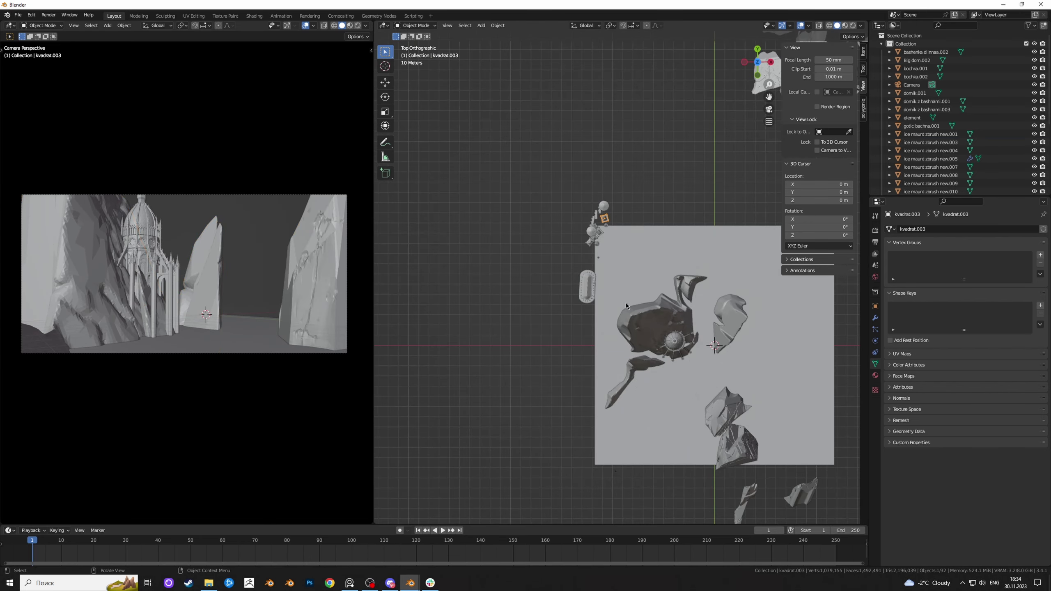
{"action": "left_click", "coordinate": [761, 330]}
{"action": "scroll", "coordinate": [761, 330], "scroll_direction": "up", "scroll_amount": 4}
{"action": "key", "text": "s"}
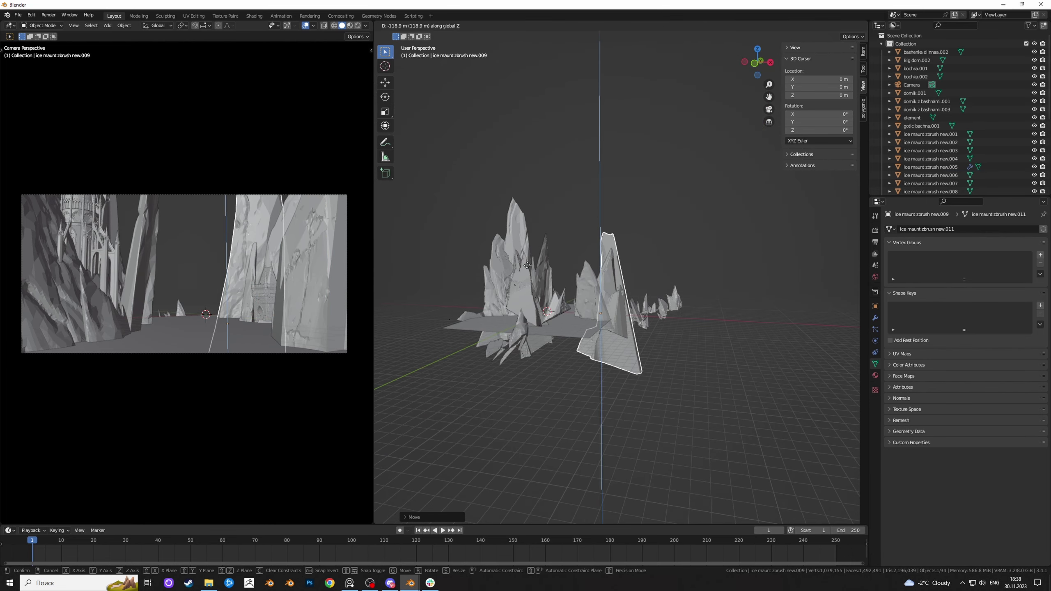
Place and rotate the ice piece, then move the selected rock
{"action": "left_click", "coordinate": [527, 265]}
{"action": "key", "text": "r"}
{"action": "left_click", "coordinate": [579, 286]}
{"action": "middle_click_drag", "start_coordinate": [579, 286], "coordinate": [613, 339]}
{"action": "key", "text": "g"}
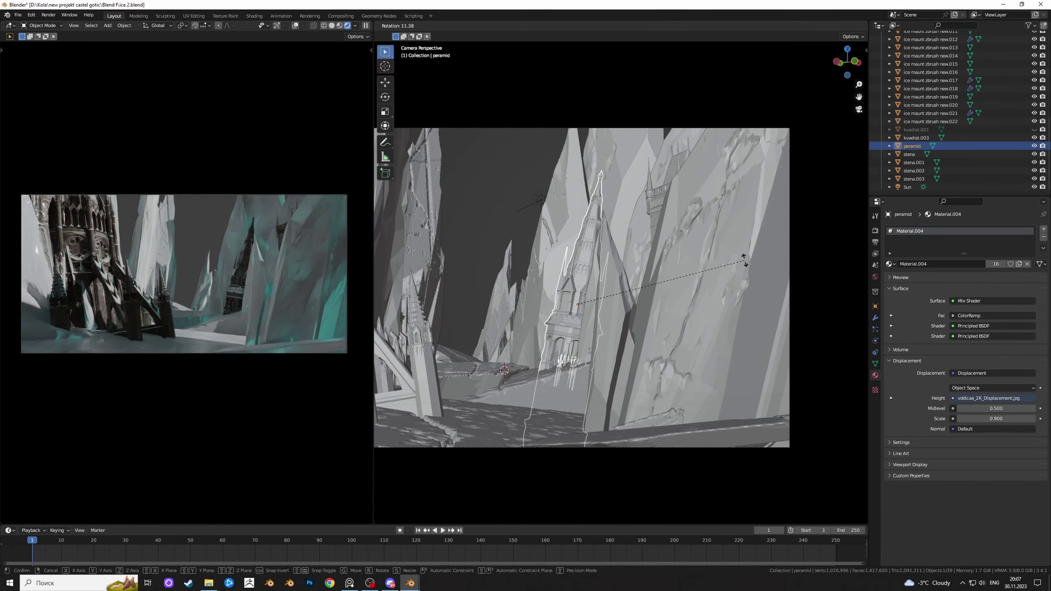
{"action": "middle_click_drag", "start_coordinate": [624, 294], "coordinate": [624, 346]}
Duplicate peramid as peramid.001, drop the copy beside it, and adjust a nearby rock
{"action": "key", "text": "KP_7"}
{"action": "key", "text": "shift+d"}
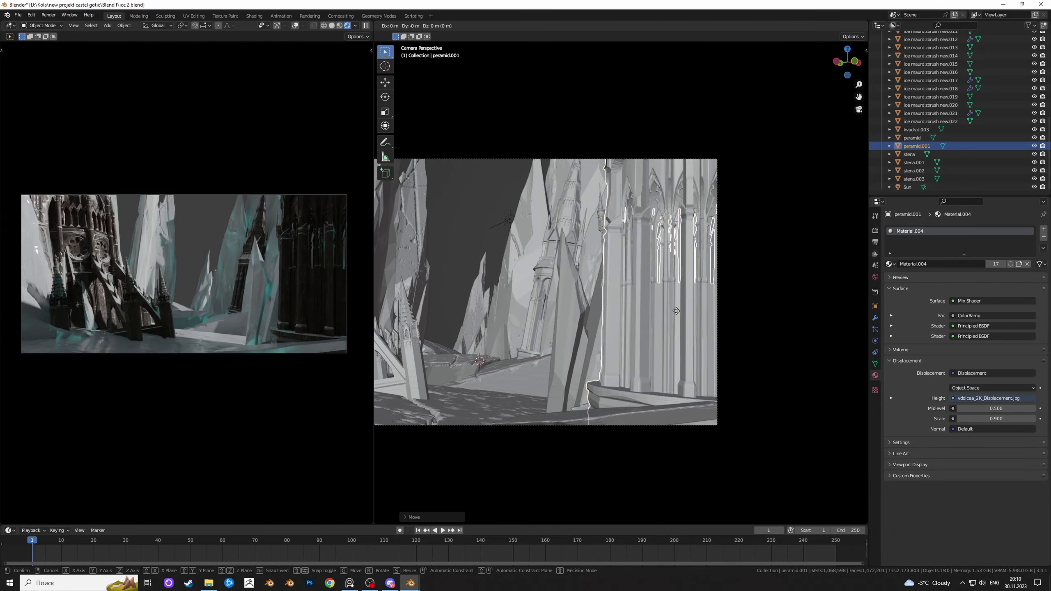
{"action": "left_click", "coordinate": [624, 509]}
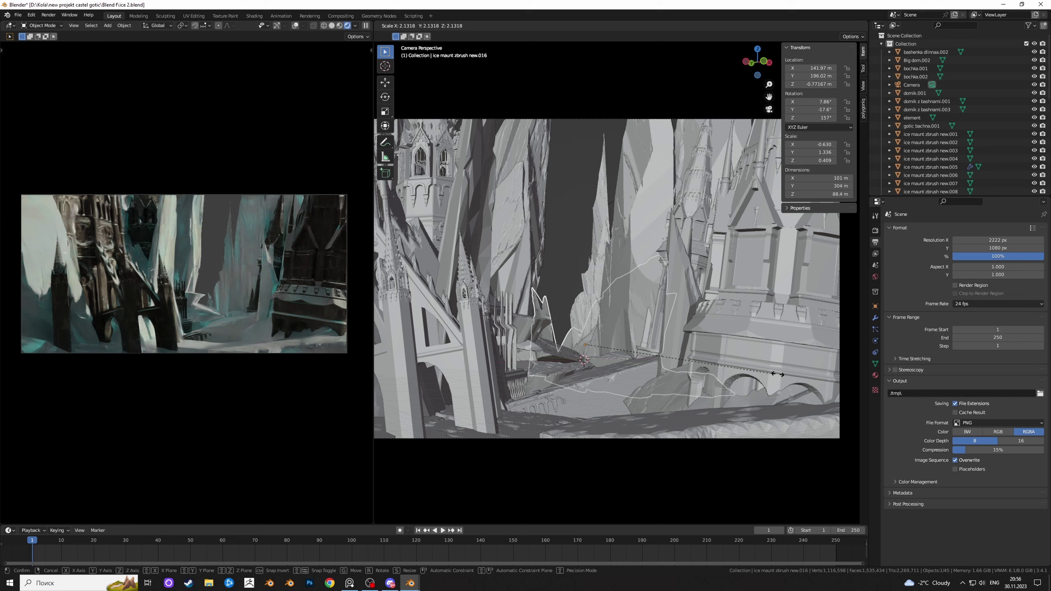
{"action": "left_click", "coordinate": [776, 376]}
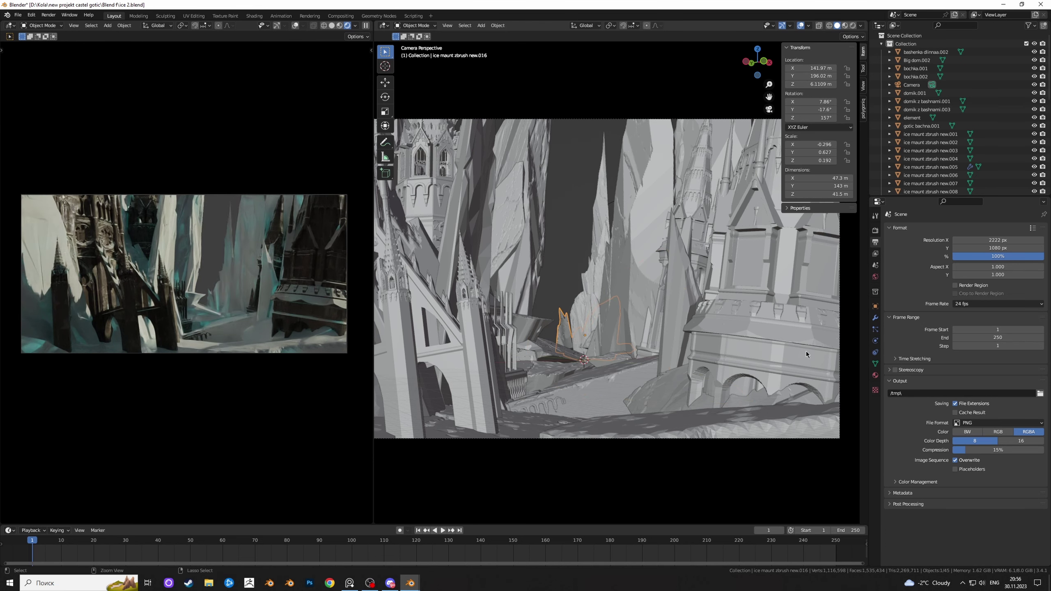
{"action": "key", "text": "ctrl+z"}
{"action": "key", "text": "ctrl+z"}
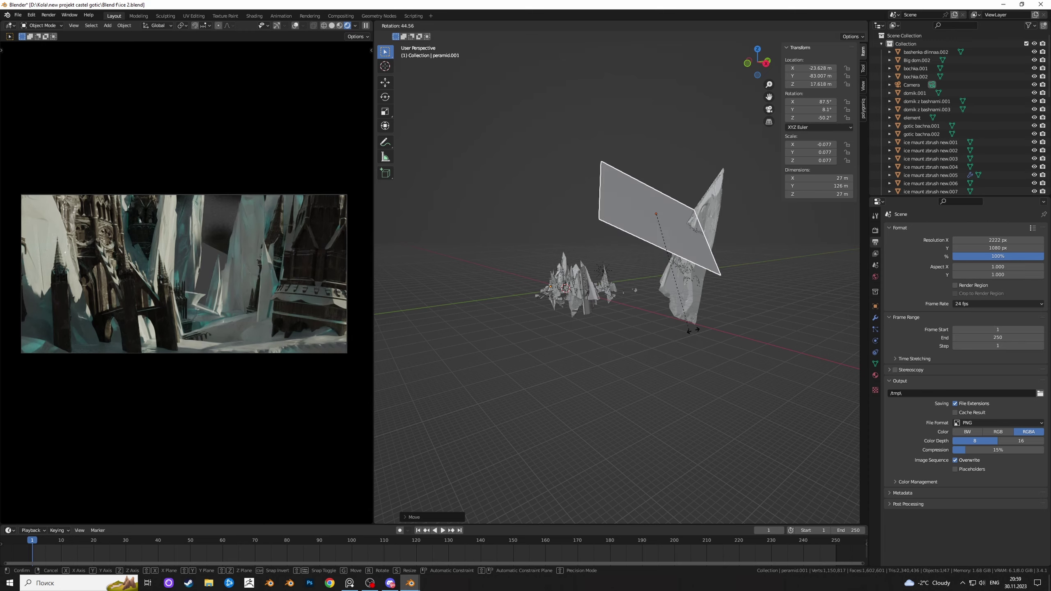
Confirm the peramid copy's rotation and finish moving Plane.005 from top view
{"action": "left_click", "coordinate": [674, 339]}
{"action": "key", "text": "KP_7"}
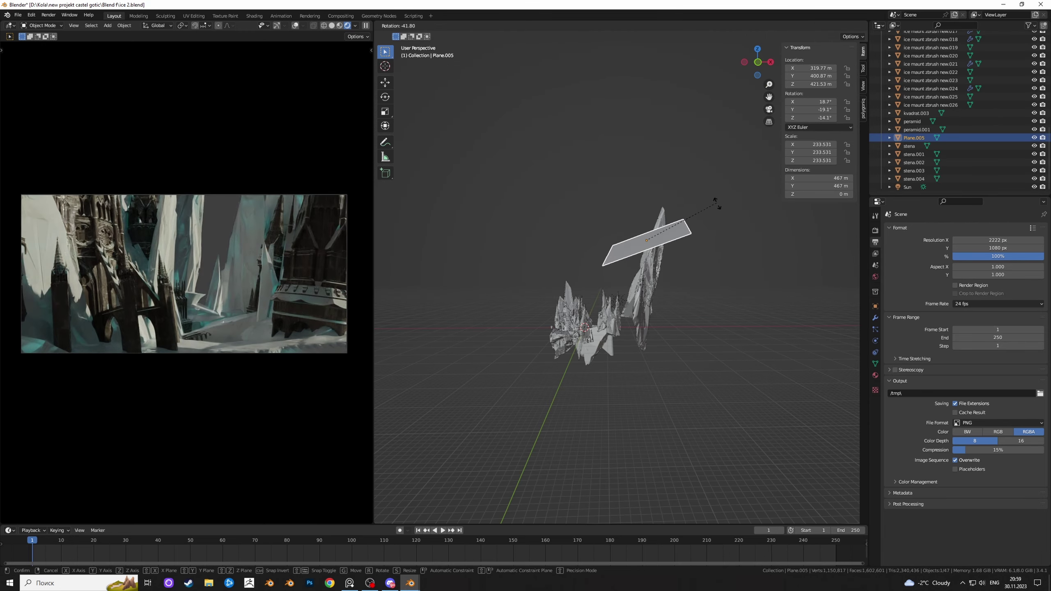
{"action": "right_click", "coordinate": [713, 329]}
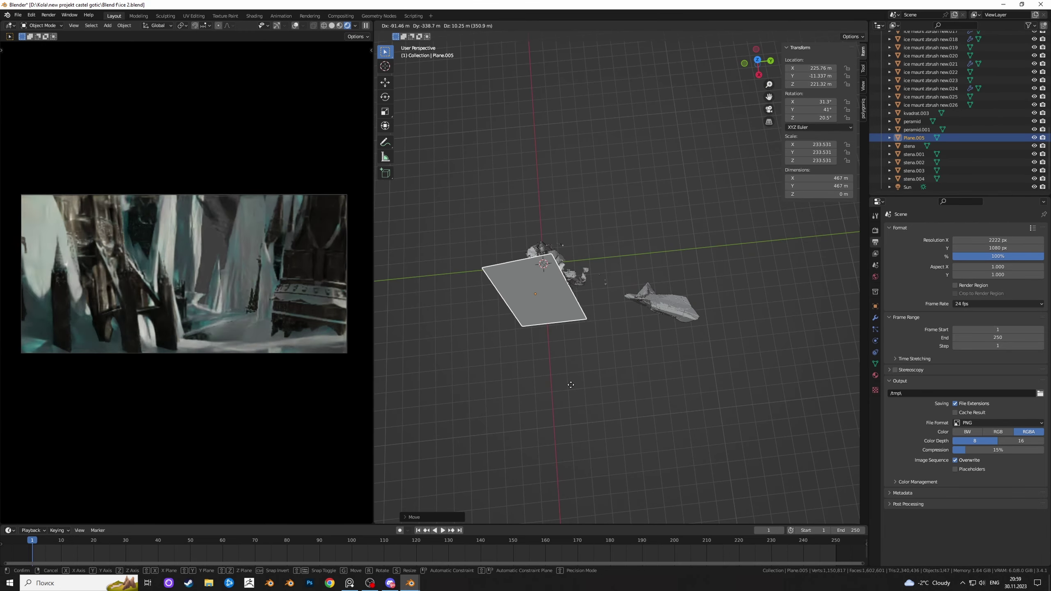
{"action": "middle_click_drag", "start_coordinate": [713, 329], "coordinate": [657, 389]}
Rescale Plane.005, drop it at its new location, and hide it
{"action": "key", "text": "s"}
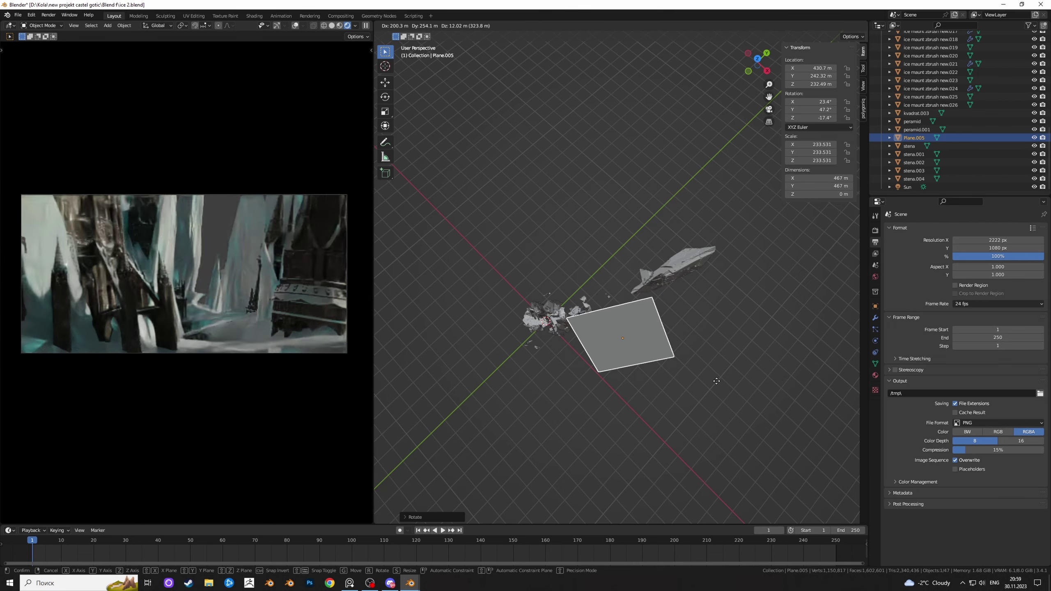
{"action": "left_click", "coordinate": [658, 368]}
{"action": "middle_click_drag", "start_coordinate": [657, 369], "coordinate": [600, 356]}
{"action": "key", "text": "s"}
{"action": "left_click", "coordinate": [537, 340]}
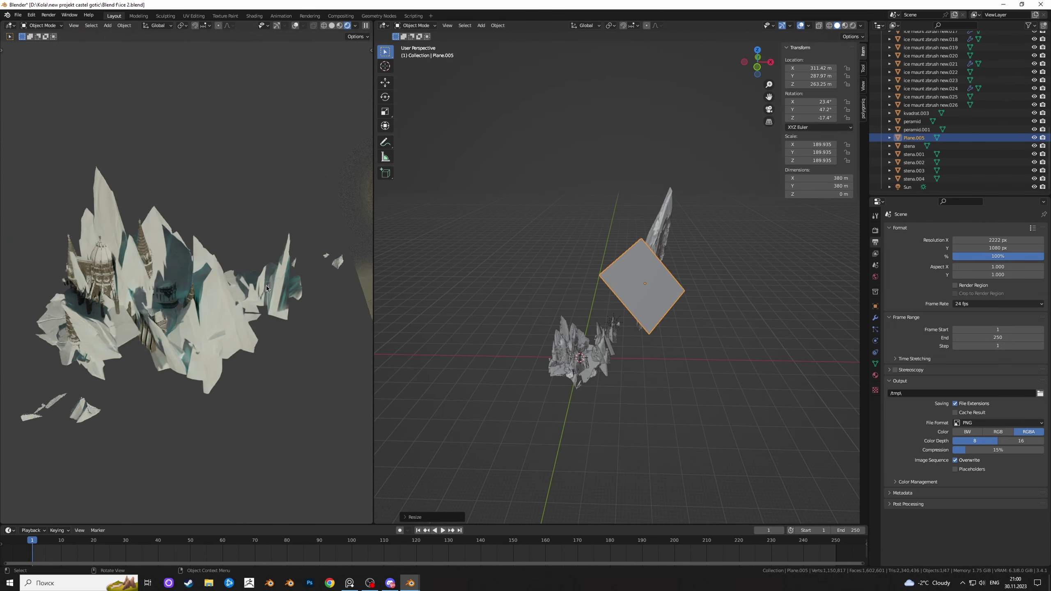
{"action": "left_click", "coordinate": [264, 304]}
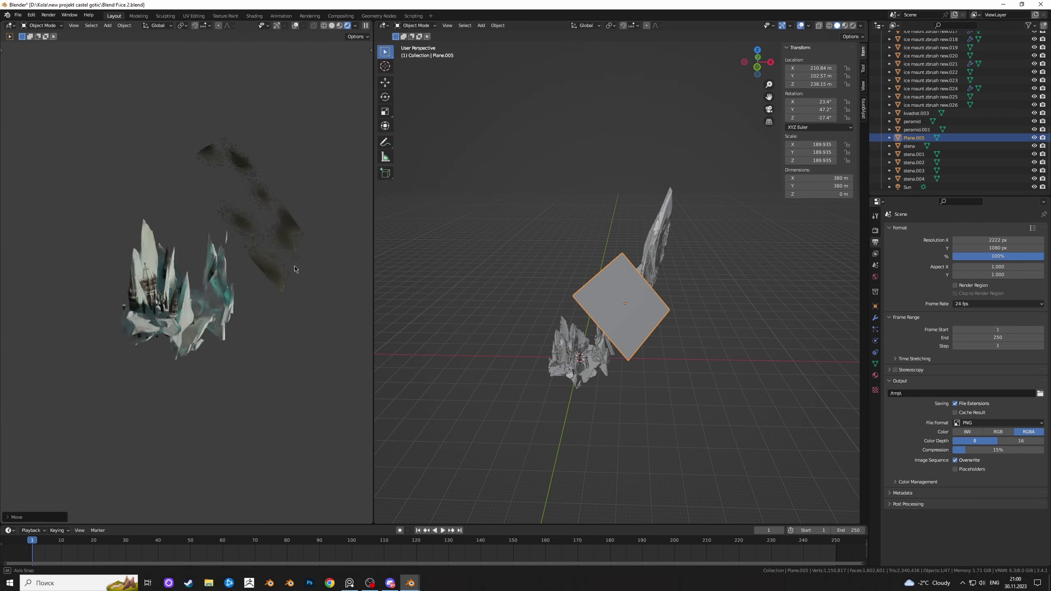
{"action": "key", "text": "h"}
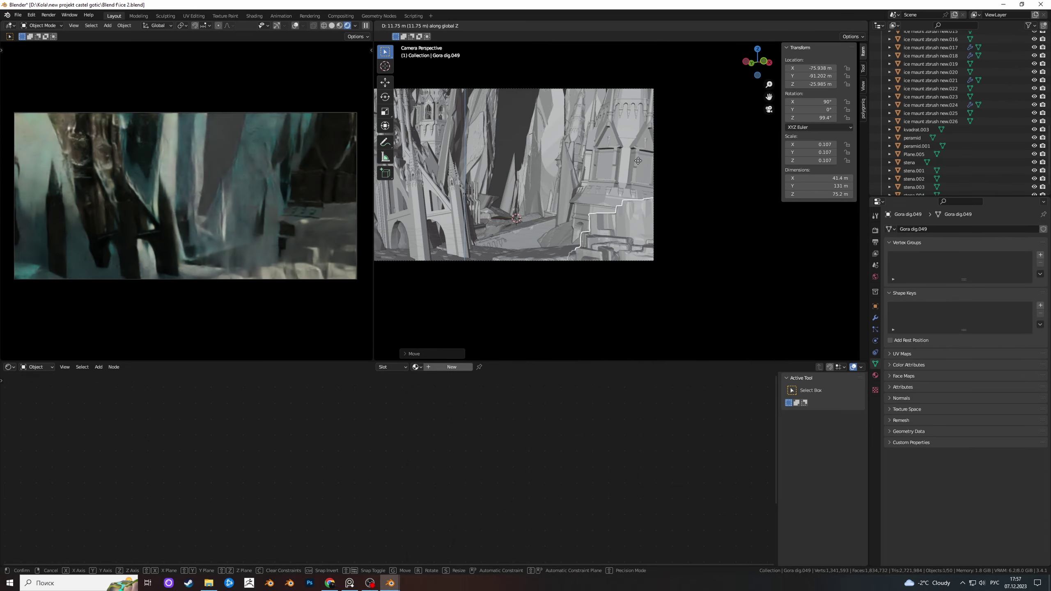
Assign the Fresh_Windswept_uhpjdeyn material to the rock Gora dig.049
{"action": "scroll", "coordinate": [490, 154], "scroll_direction": "up", "scroll_amount": 2}
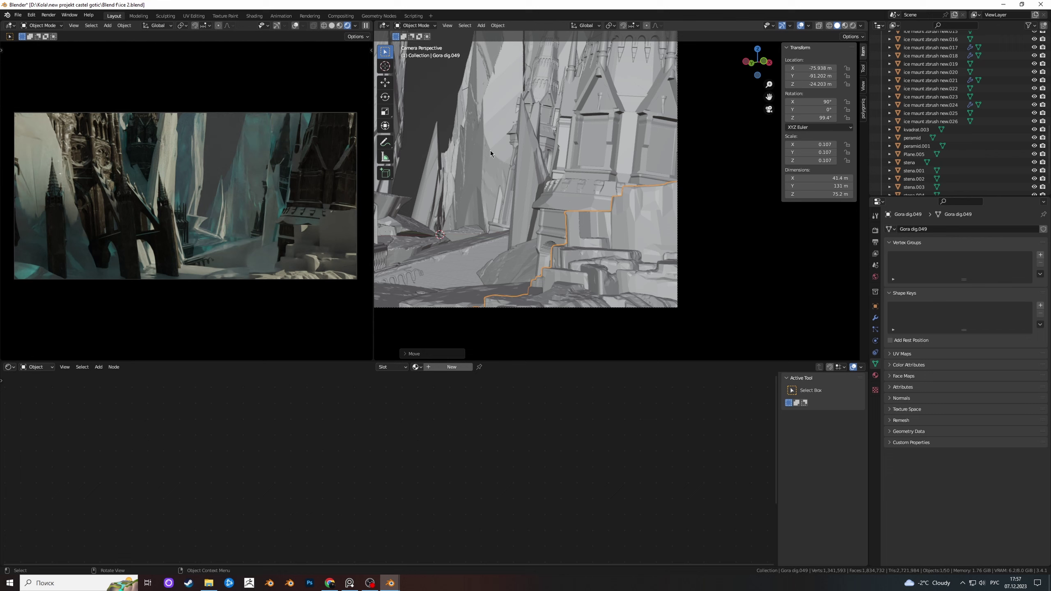
{"action": "left_click", "coordinate": [876, 376]}
{"action": "left_click", "coordinate": [891, 265]}
{"action": "left_click", "coordinate": [935, 298]}
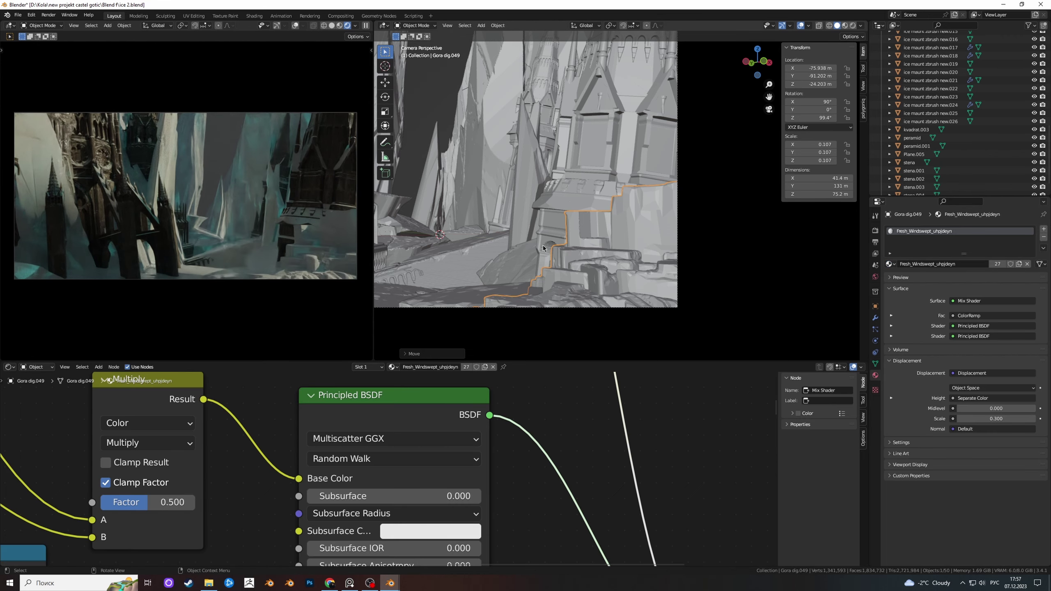
Turn Gora dig.049, shift it along X, and reframe Camera.001 on the castle street
{"action": "key", "text": "KP_7"}
{"action": "key", "text": "r"}
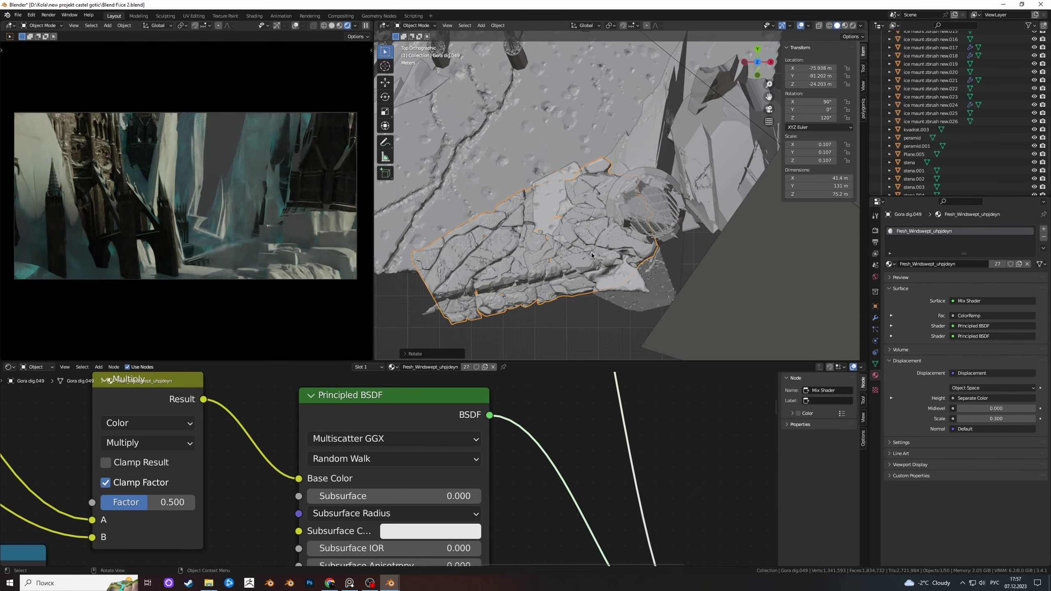
{"action": "key", "text": "g"}
{"action": "key", "text": "x"}
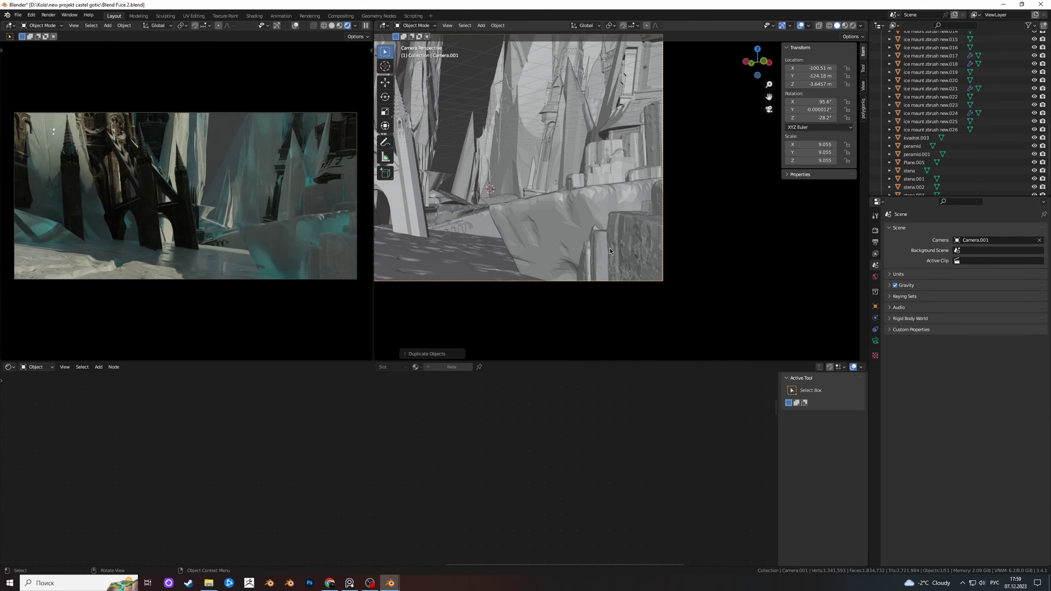
{"action": "scroll", "coordinate": [609, 248], "scroll_direction": "down", "scroll_amount": 3}
{"action": "mouse_move", "coordinate": [692, 232]}
{"action": "middle_mouse_down"}
{"action": "mouse_move", "coordinate": [686, 240]}
{"action": "mouse_move", "coordinate": [701, 165]}
{"action": "middle_mouse_up"}
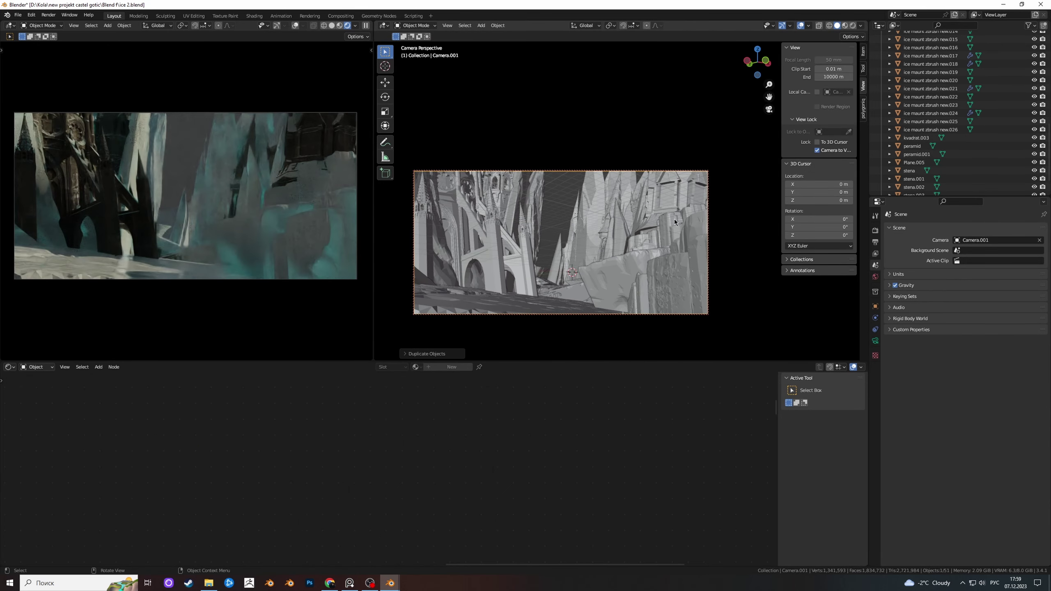
{"action": "mouse_move", "coordinate": [674, 219]}
{"action": "middle_mouse_down"}
{"action": "mouse_move", "coordinate": [644, 263]}
{"action": "mouse_move", "coordinate": [662, 269]}
{"action": "mouse_move", "coordinate": [620, 265]}
{"action": "mouse_move", "coordinate": [628, 246]}
{"action": "middle_mouse_up"}
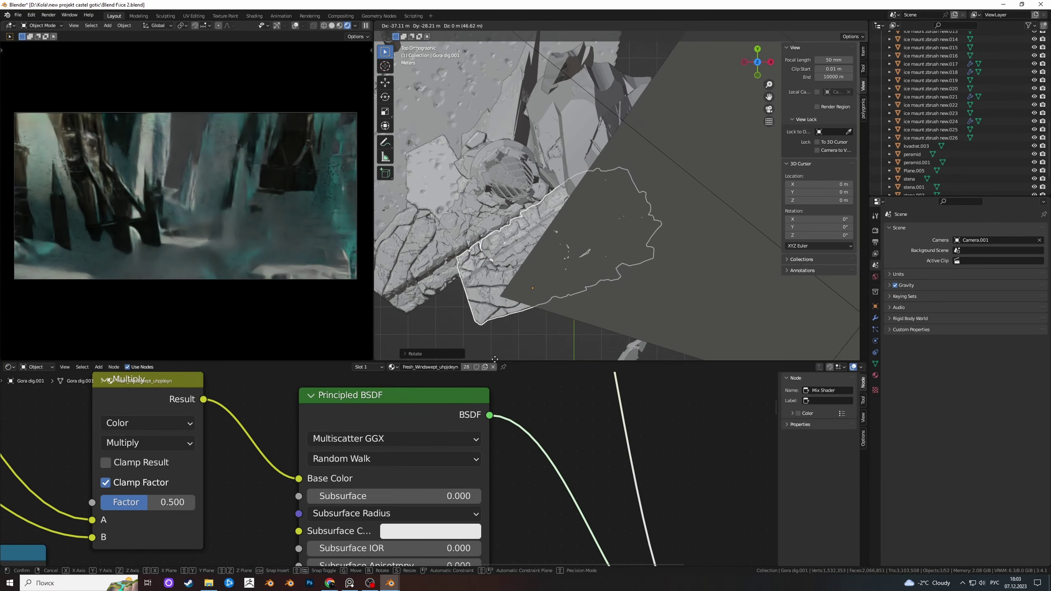
{"action": "key", "text": "Return"}
{"action": "key", "text": "KP_0"}
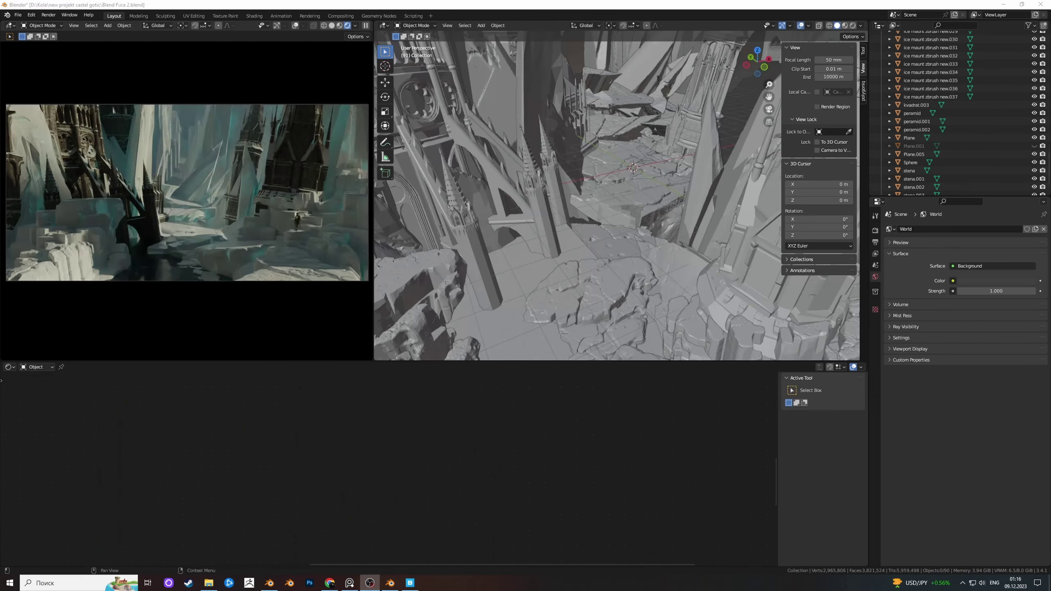
Confirm the rock's new size and raise it along Z from −28.8 to −17.4
{"action": "key", "text": "Return"}
{"action": "key", "text": "g"}
{"action": "key", "text": "z"}
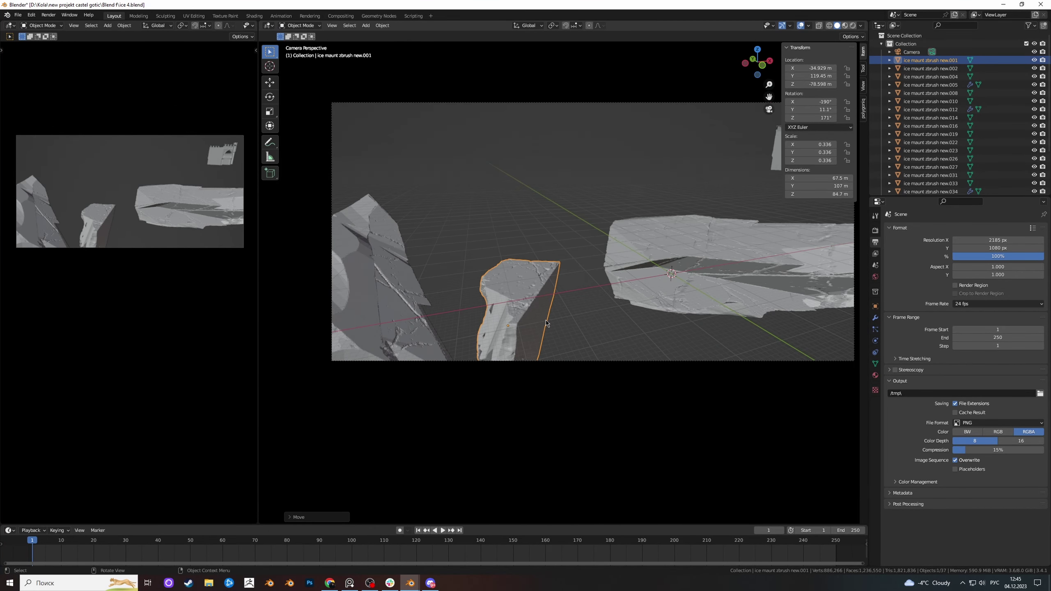
Enlarge the rock to better fill the camera framing
{"action": "scroll", "coordinate": [546, 323], "scroll_direction": "down", "scroll_amount": 4}
{"action": "key", "text": "s"}
{"action": "left_click", "coordinate": [576, 353]}
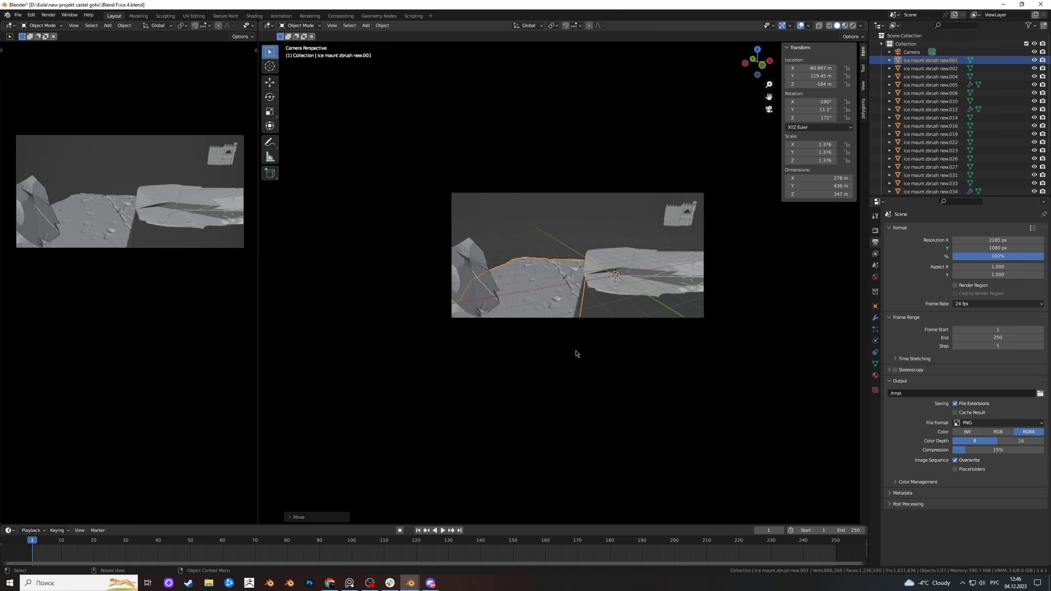
{"action": "key", "text": "KP_0"}
Rotate and reposition ice piece new.026 against the canyon wall
{"action": "left_click", "coordinate": [598, 248]}
{"action": "key", "text": "KP_0"}
{"action": "key", "text": "r"}
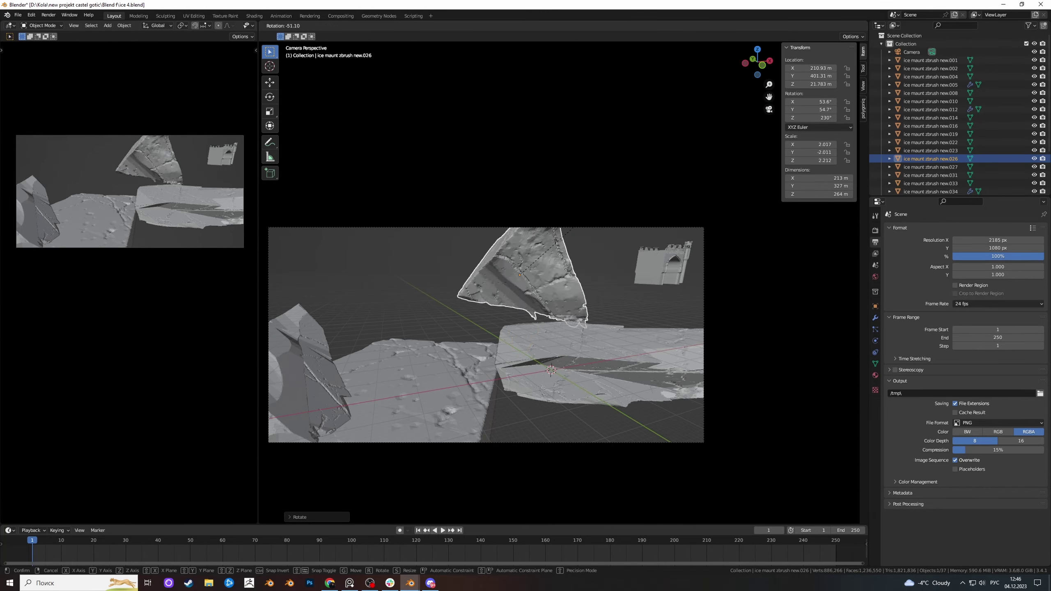
{"action": "key", "text": "Return"}
{"action": "middle_click_drag", "start_coordinate": [492, 457], "coordinate": [592, 263]}
{"action": "key", "text": "g"}
{"action": "key", "text": "z"}
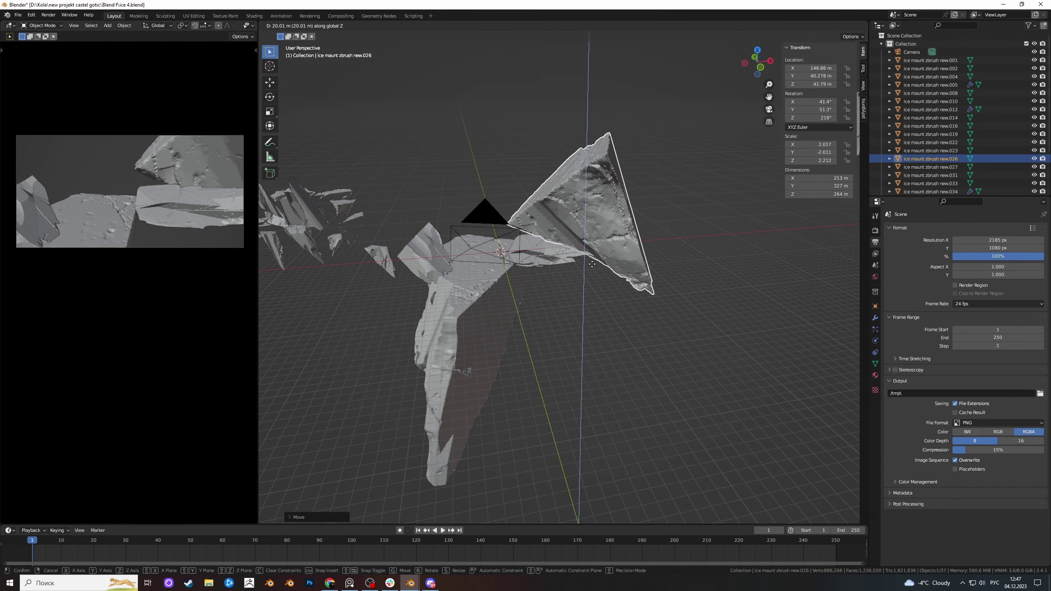
{"action": "key", "text": "z"}
{"action": "key", "text": "z"}
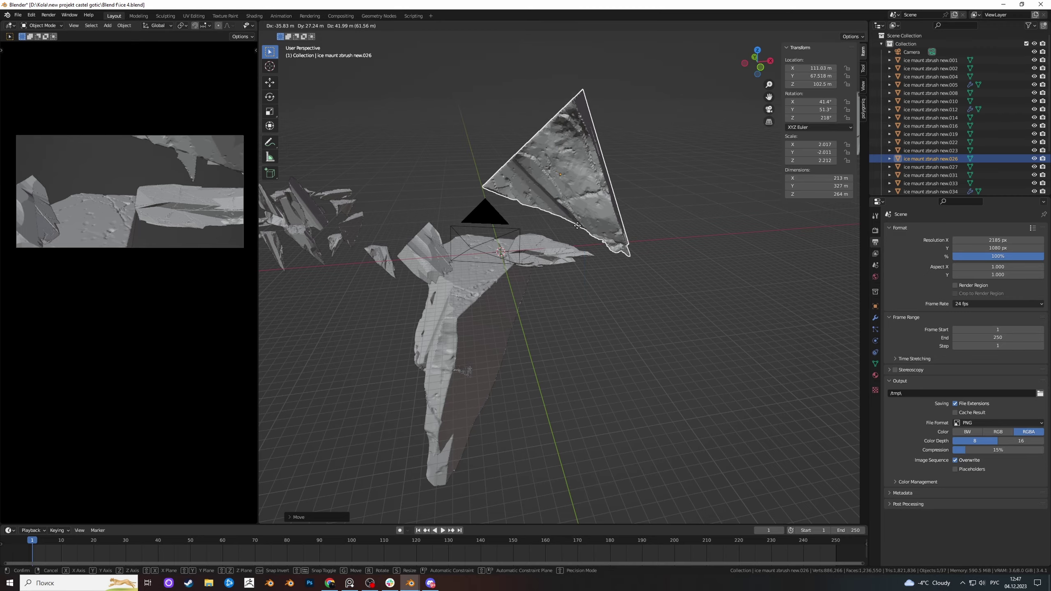
{"action": "key", "text": "Return"}
{"action": "mouse_move", "coordinate": [575, 248]}
{"action": "middle_mouse_down"}
{"action": "mouse_move", "coordinate": [569, 363]}
{"action": "mouse_move", "coordinate": [455, 310]}
{"action": "middle_mouse_up"}
{"action": "key", "text": "r"}
{"action": "key", "text": "Return"}
Scale ice piece new.004 and rotate it several times toward the castle models
{"action": "scroll", "coordinate": [413, 298], "scroll_direction": "up", "scroll_amount": 3}
{"action": "left_click", "coordinate": [379, 296]}
{"action": "key", "text": "s"}
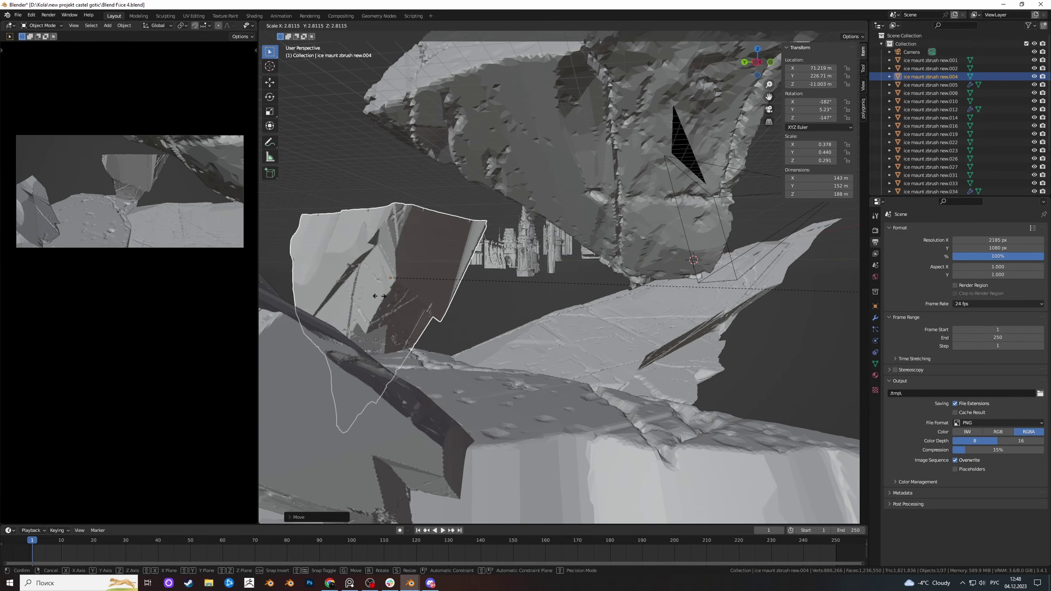
{"action": "scroll", "coordinate": [380, 296], "scroll_direction": "down", "scroll_amount": 5}
{"action": "middle_click_drag", "start_coordinate": [379, 296], "coordinate": [590, 382]}
{"action": "key", "text": "r"}
{"action": "left_click", "coordinate": [590, 382]}
{"action": "scroll", "coordinate": [590, 382], "scroll_direction": "up", "scroll_amount": 5}
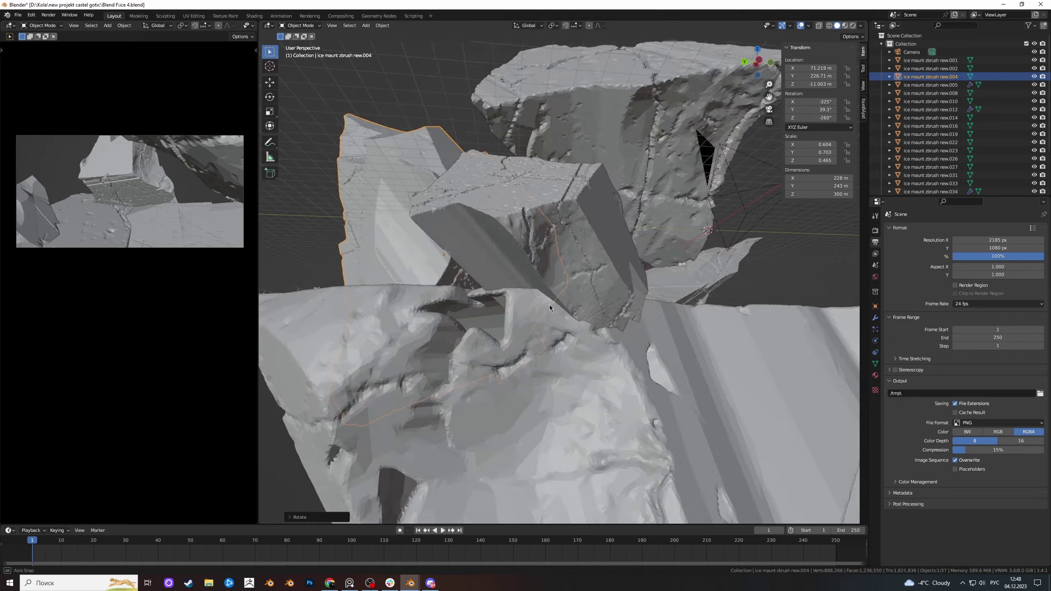
{"action": "mouse_move", "coordinate": [549, 307]}
{"action": "middle_mouse_down"}
{"action": "mouse_move", "coordinate": [518, 327]}
{"action": "mouse_move", "coordinate": [538, 351]}
{"action": "mouse_move", "coordinate": [630, 310]}
{"action": "middle_mouse_up"}
{"action": "key", "text": "r"}
{"action": "left_click", "coordinate": [518, 327]}
Rotate new.004 further, turning it around its vertical axis from top view
{"action": "scroll", "coordinate": [538, 348], "scroll_direction": "down", "scroll_amount": 5}
{"action": "key", "text": "r"}
{"action": "left_click", "coordinate": [507, 345]}
{"action": "scroll", "coordinate": [507, 345], "scroll_direction": "up", "scroll_amount": 5}
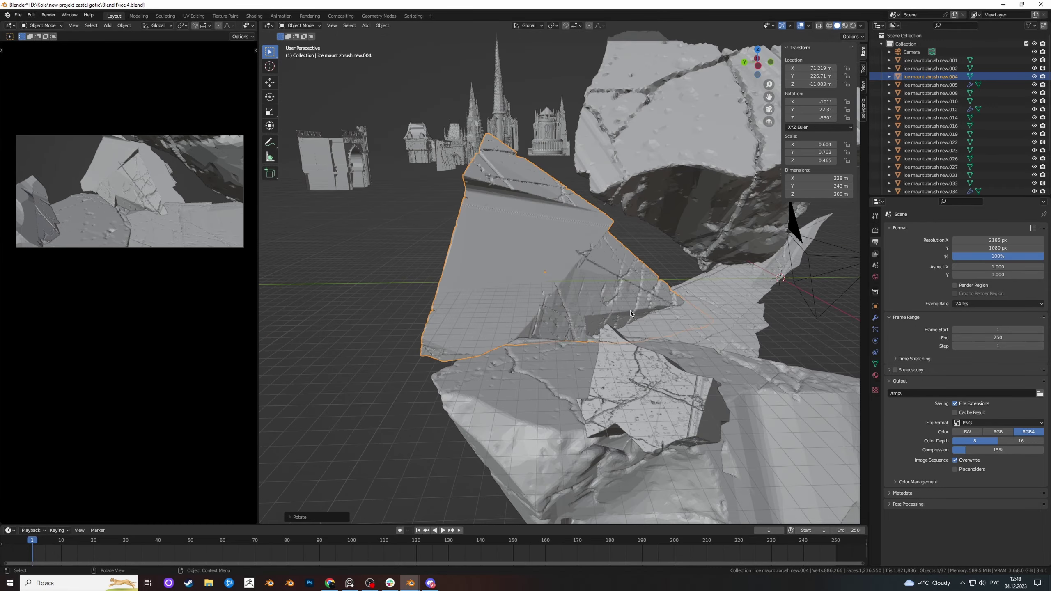
{"action": "key", "text": "KP_7"}
{"action": "key", "text": "r"}
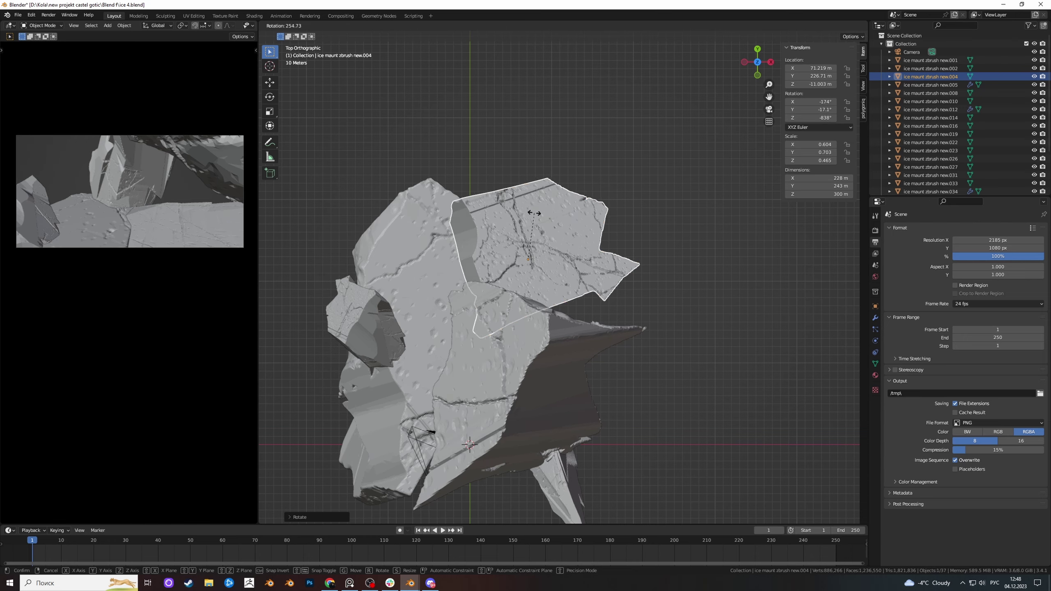
{"action": "left_click", "coordinate": [534, 213]}
Move, rotate and enlarge new.004 while checking it through the camera
{"action": "key", "text": "KP_0"}
{"action": "key", "text": "g"}
{"action": "left_click", "coordinate": [662, 315]}
{"action": "key", "text": "r"}
{"action": "left_click", "coordinate": [673, 385]}
{"action": "key", "text": "s"}
{"action": "left_click", "coordinate": [266, 430]}
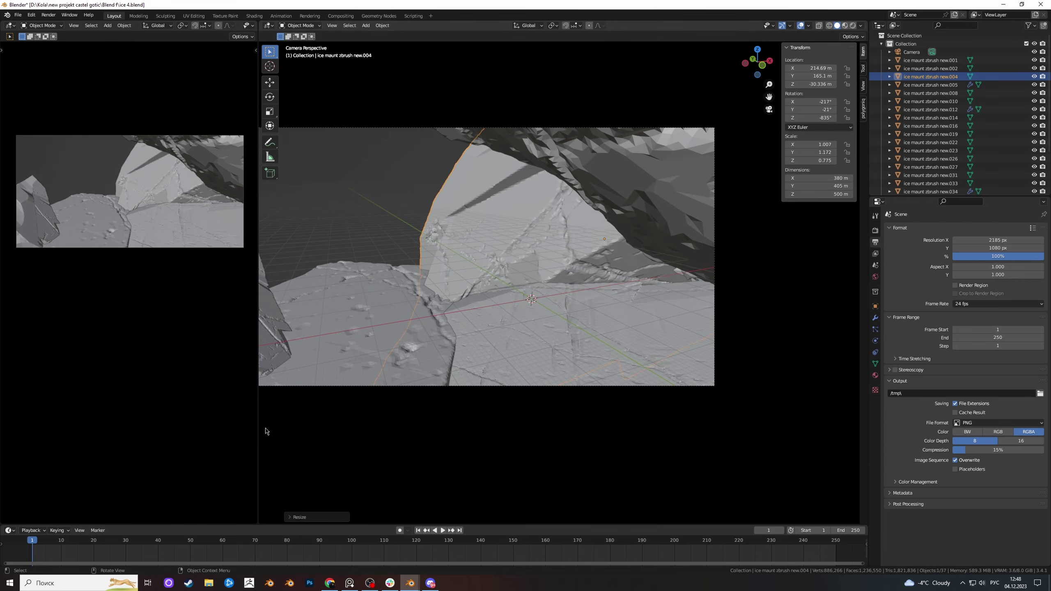
{"action": "key", "text": "Escape"}
Rotate another ice fragment and move it along the Z axis
{"action": "left_click", "coordinate": [643, 348]}
{"action": "key", "text": "r"}
{"action": "left_click", "coordinate": [633, 355]}
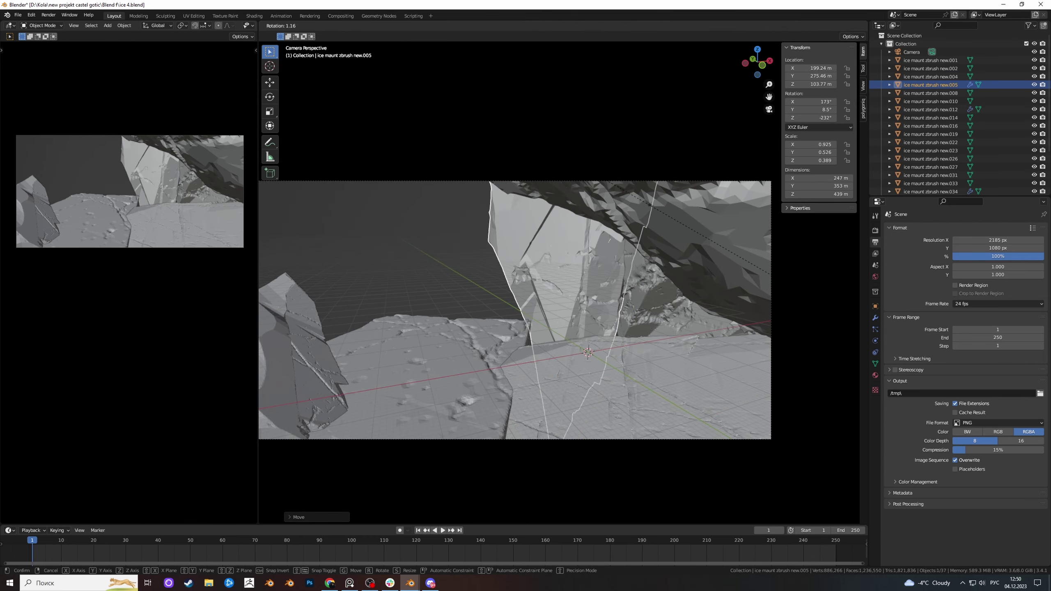
{"action": "key", "text": "g"}
{"action": "key", "text": "z"}
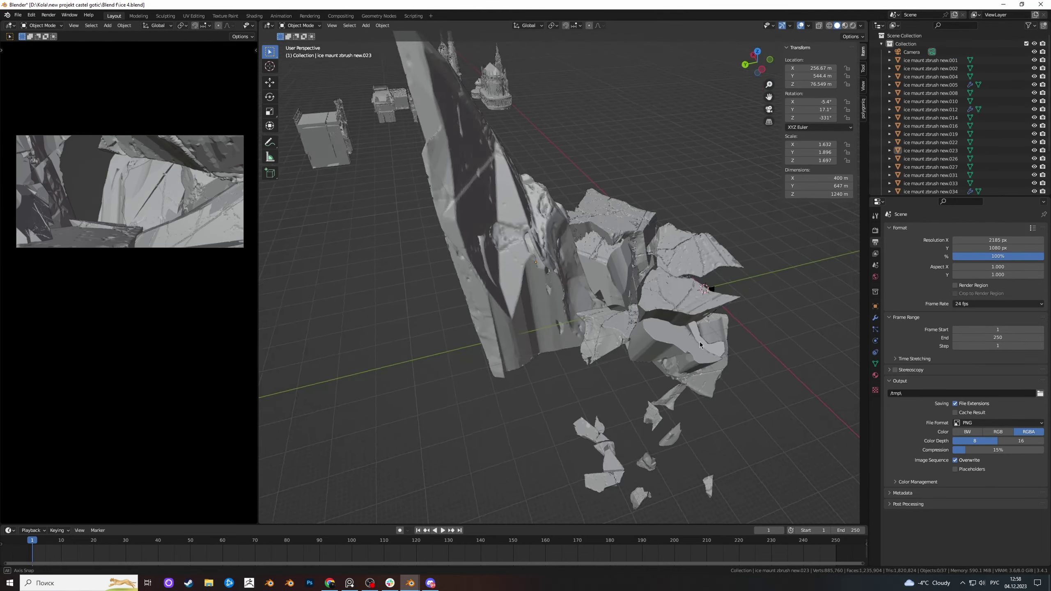
{"action": "mouse_move", "coordinate": [700, 342]}
{"action": "middle_mouse_down"}
{"action": "mouse_move", "coordinate": [611, 401]}
{"action": "mouse_move", "coordinate": [538, 331]}
{"action": "middle_mouse_up"}
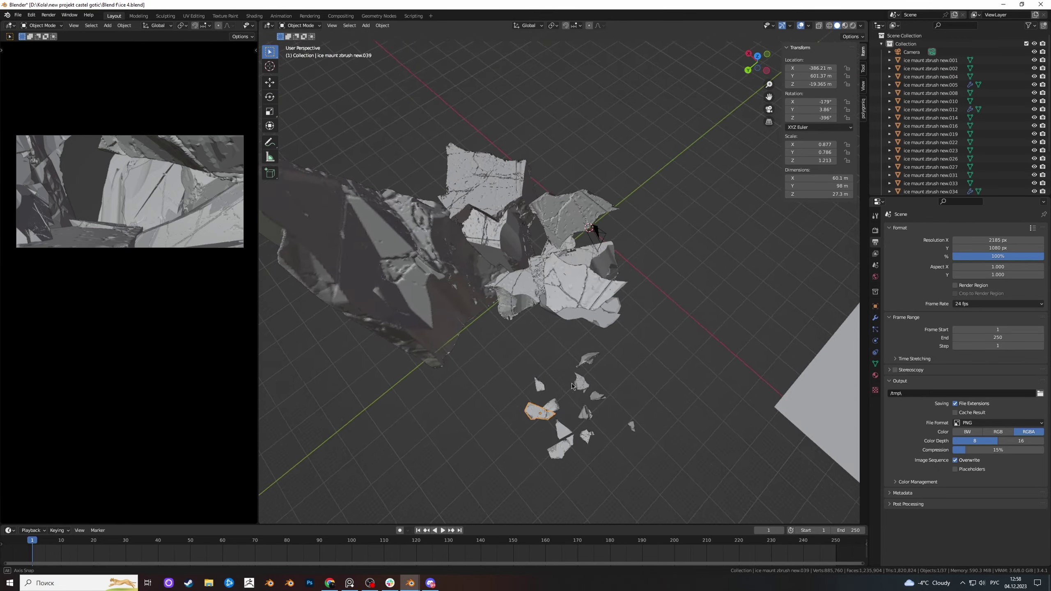
{"action": "left_click_drag", "start_coordinate": [502, 311], "coordinate": [489, 284]}
{"action": "mouse_move", "coordinate": [604, 364]}
{"action": "middle_mouse_down"}
{"action": "mouse_move", "coordinate": [479, 336]}
{"action": "mouse_move", "coordinate": [617, 309]}
{"action": "mouse_move", "coordinate": [781, 340]}
{"action": "middle_mouse_up"}
Rotate fragment .039 and re-angle it after checking through the camera
{"action": "key", "text": "r"}
{"action": "key", "text": "Escape"}
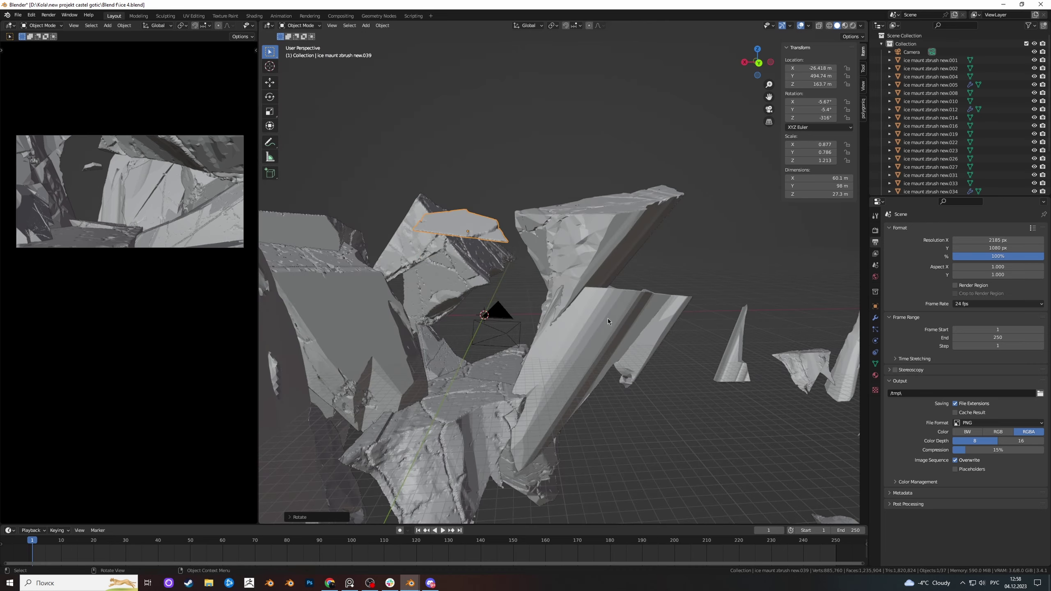
{"action": "key", "text": "KP_0"}
{"action": "scroll", "coordinate": [616, 287], "scroll_direction": "up", "scroll_amount": 3}
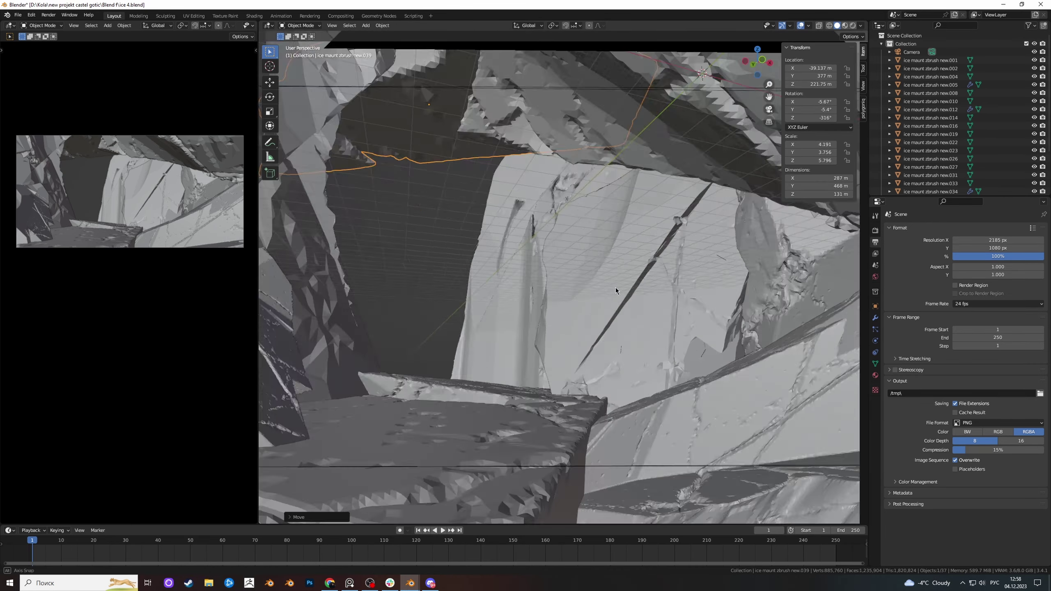
{"action": "middle_click_drag", "start_coordinate": [616, 287], "coordinate": [660, 338]}
{"action": "key", "text": "r"}
{"action": "left_click", "coordinate": [635, 162]}
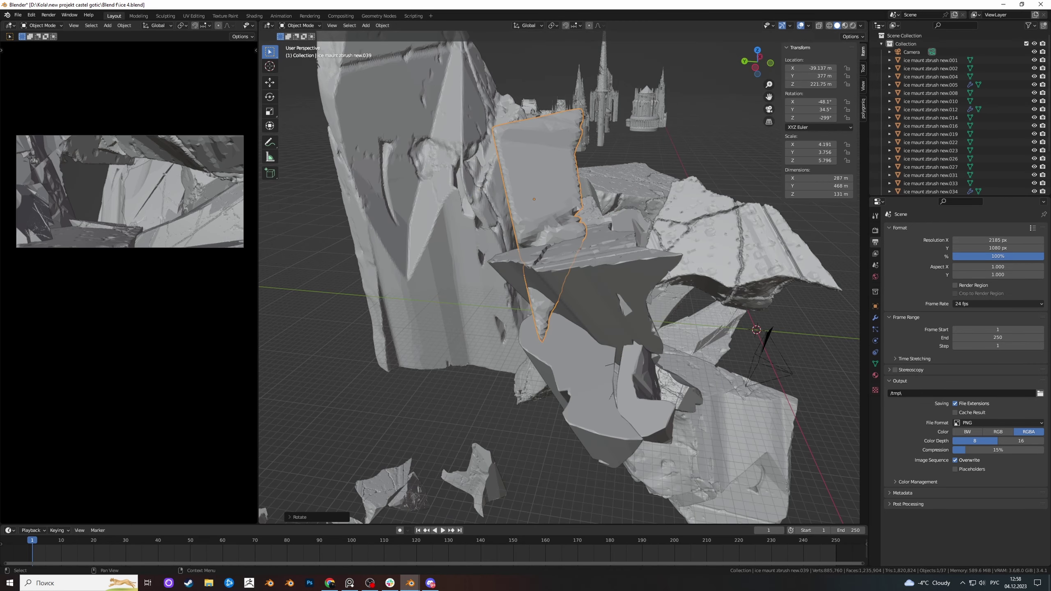
Move, scale and rotate the fragment into place in the camera view
{"action": "key", "text": "KP_0"}
{"action": "key", "text": "g"}
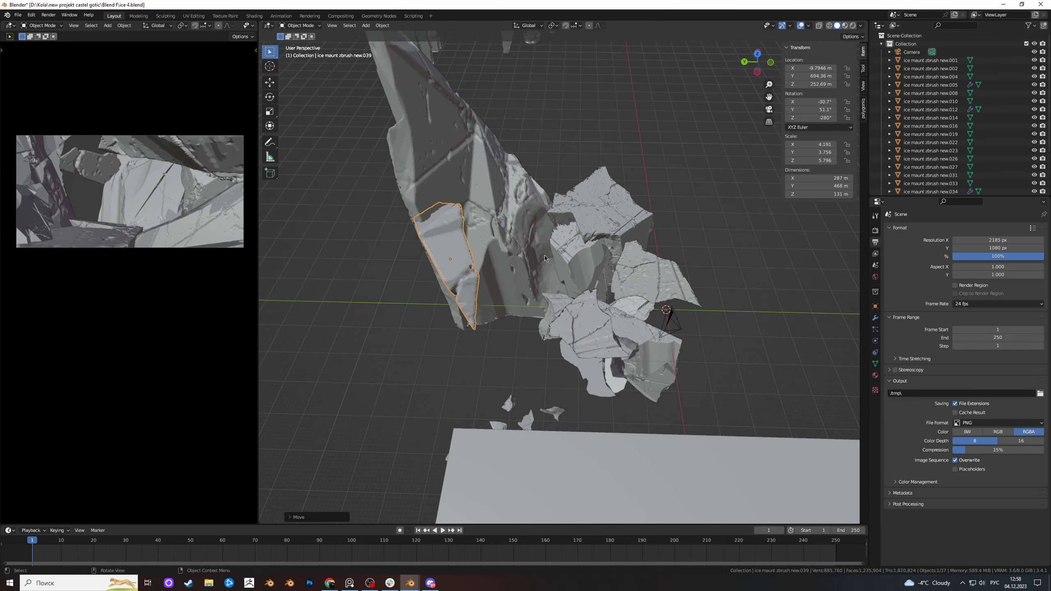
{"action": "left_click", "coordinate": [588, 260]}
{"action": "key", "text": "s"}
{"action": "key", "text": "r"}
{"action": "mouse_move", "coordinate": [589, 259]}
{"action": "middle_mouse_down"}
{"action": "mouse_move", "coordinate": [605, 167]}
{"action": "mouse_move", "coordinate": [646, 277]}
{"action": "middle_mouse_up"}
Enlarge the tall thin ice piece .002 and move it within the camera frame
{"action": "left_click", "coordinate": [614, 167]}
{"action": "scroll", "coordinate": [614, 167], "scroll_direction": "down", "scroll_amount": 5}
{"action": "left_click", "coordinate": [646, 277]}
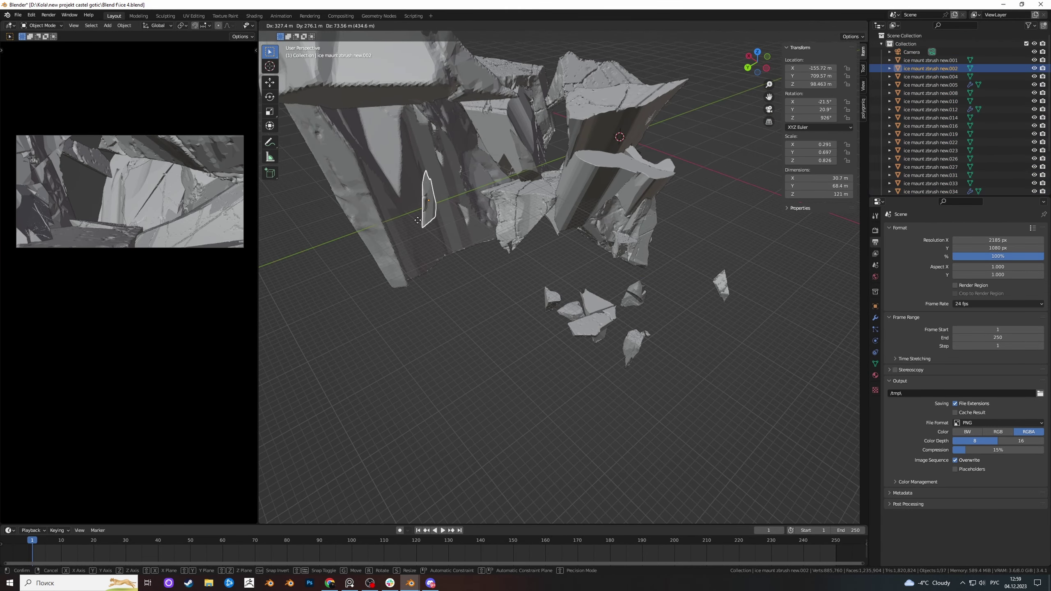
{"action": "key", "text": "KP_0"}
{"action": "key", "text": "s"}
{"action": "left_click", "coordinate": [662, 366]}
{"action": "key", "text": "g"}
{"action": "key", "text": "r"}
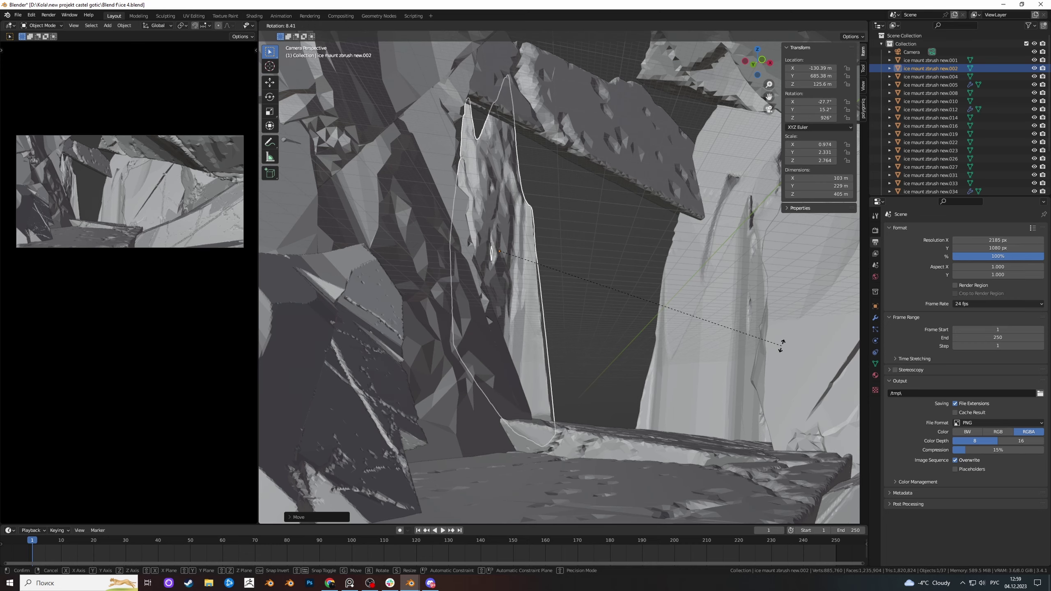
Rotate piece .002 around the vertical axis from top view, then reposition it
{"action": "key", "text": "KP_7"}
{"action": "scroll", "coordinate": [638, 335], "scroll_direction": "down", "scroll_amount": 4}
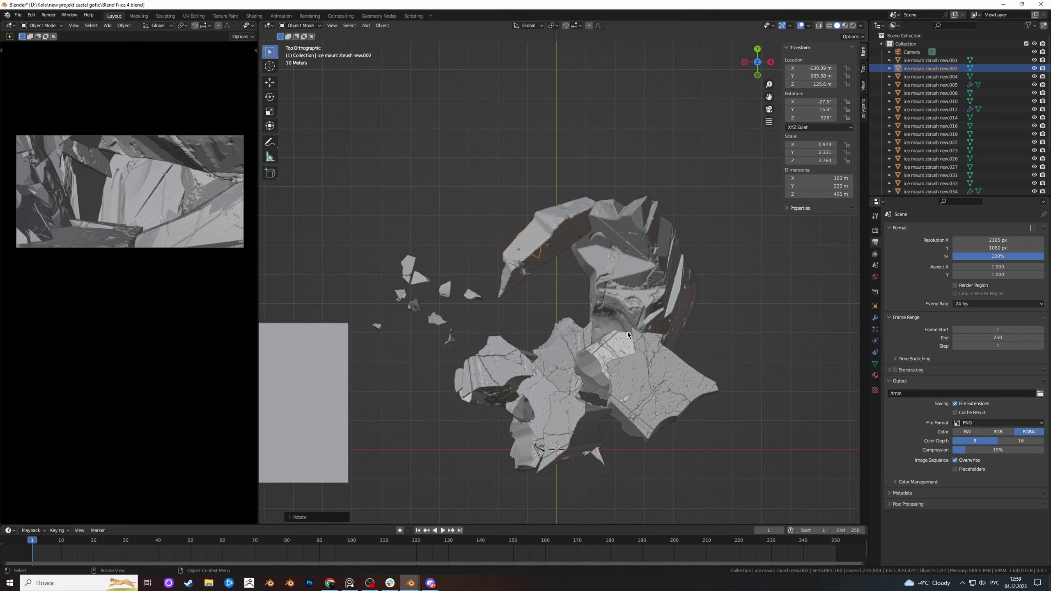
{"action": "scroll", "coordinate": [627, 332], "scroll_direction": "up", "scroll_amount": 3}
{"action": "key", "text": "r"}
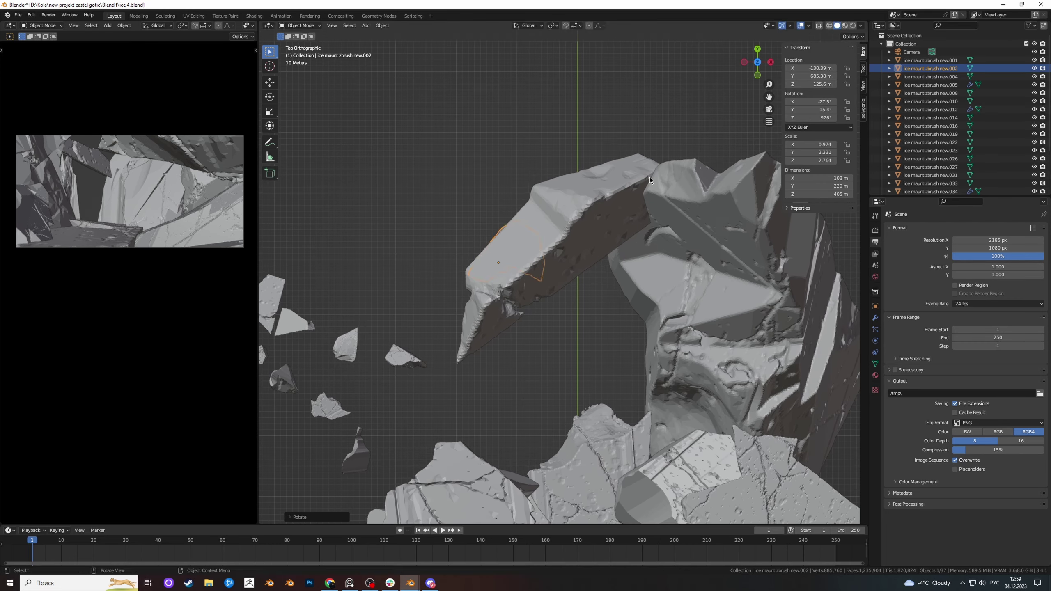
{"action": "key", "text": "KP_0"}
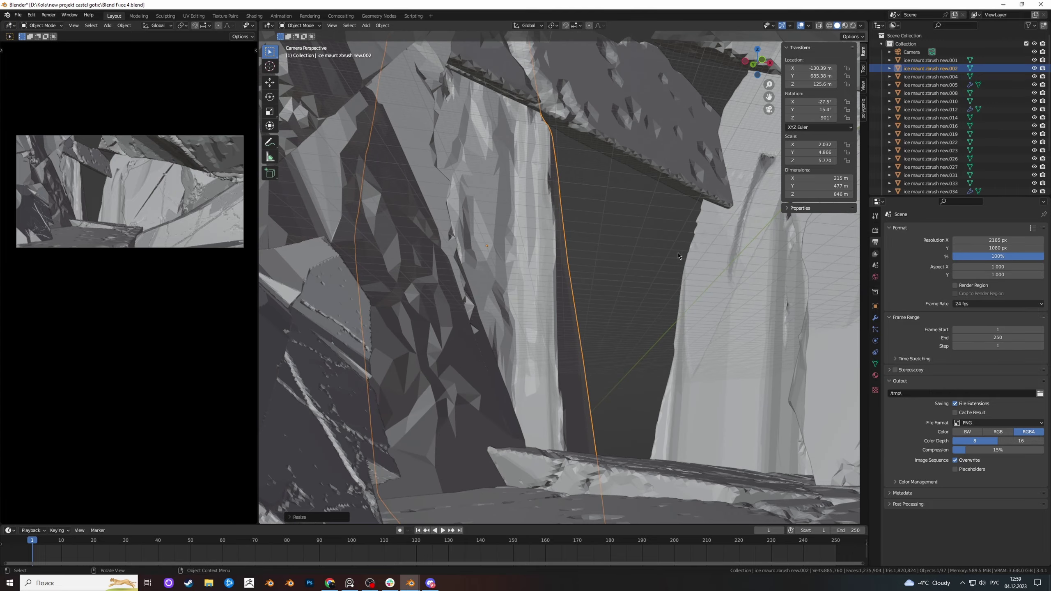
{"action": "key", "text": "g"}
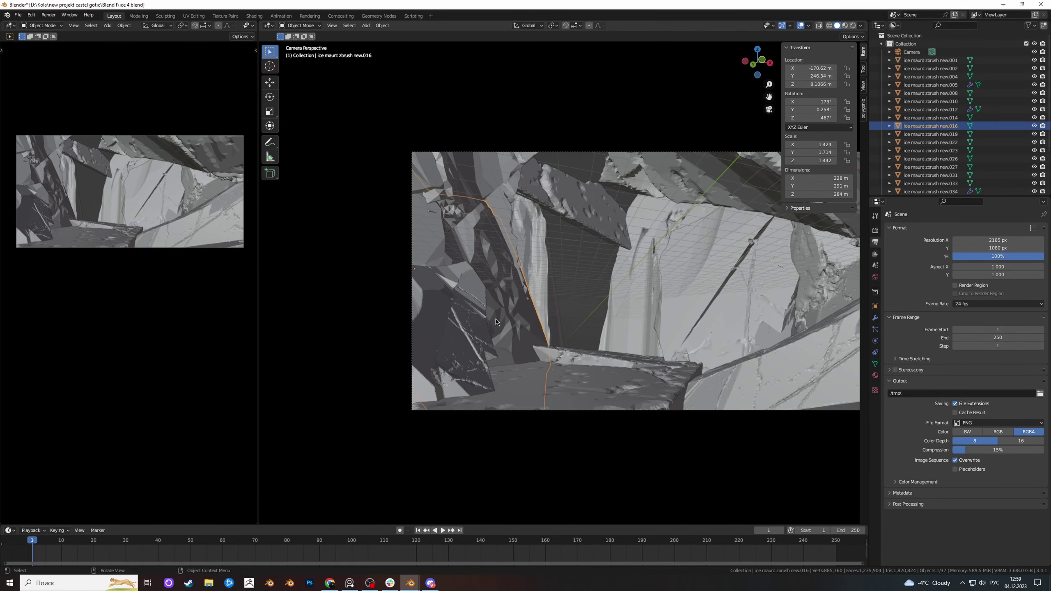
Shift ice pieces .016 and .034 along X and preview the camera in Rendered shading
{"action": "key", "text": "g"}
{"action": "key", "text": "x"}
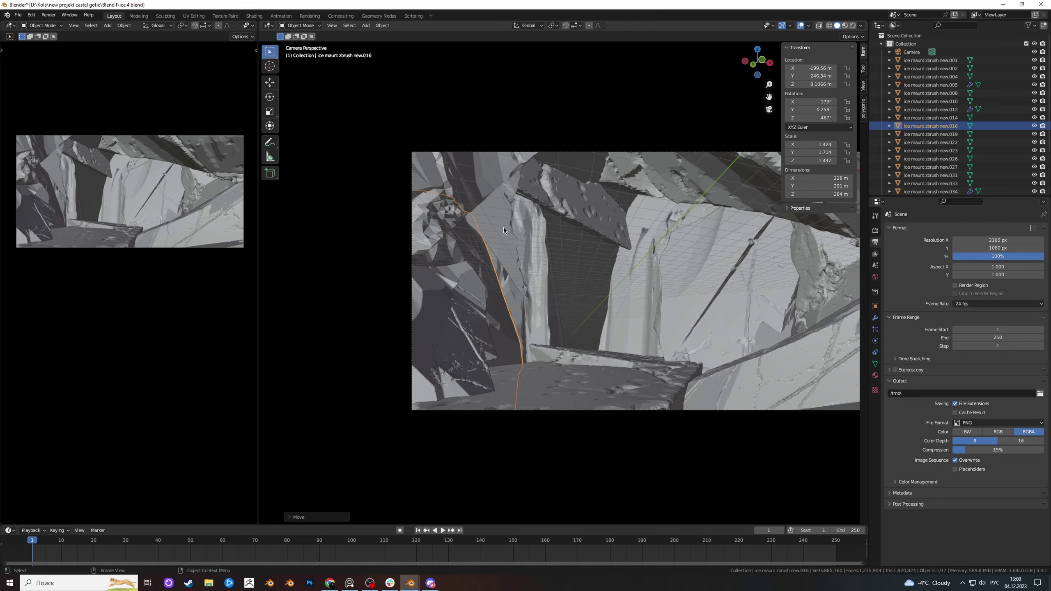
{"action": "key", "text": "g"}
{"action": "key", "text": "x"}
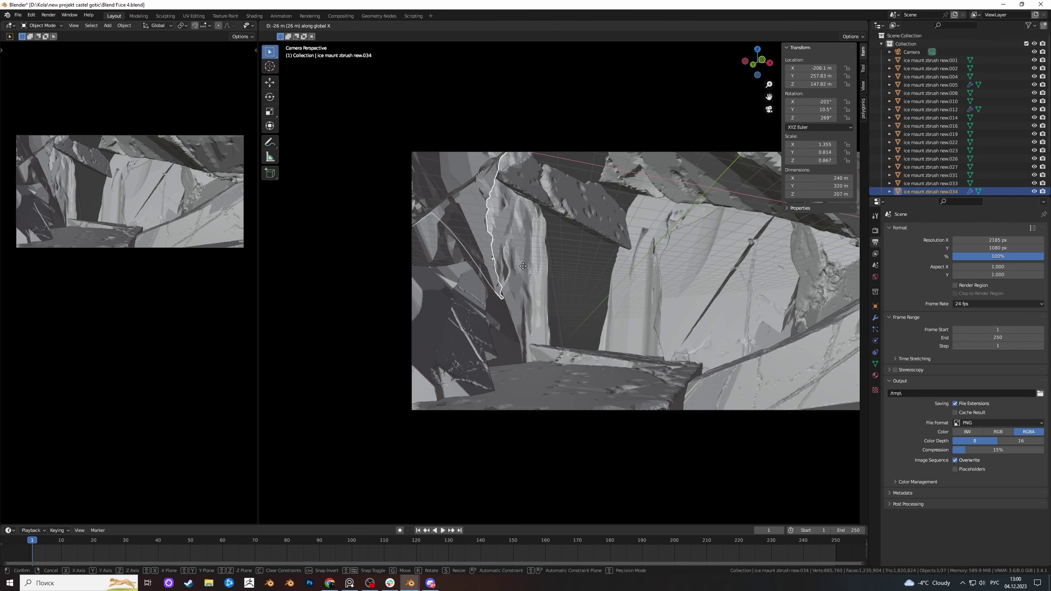
{"action": "key", "text": "g"}
{"action": "key", "text": "x"}
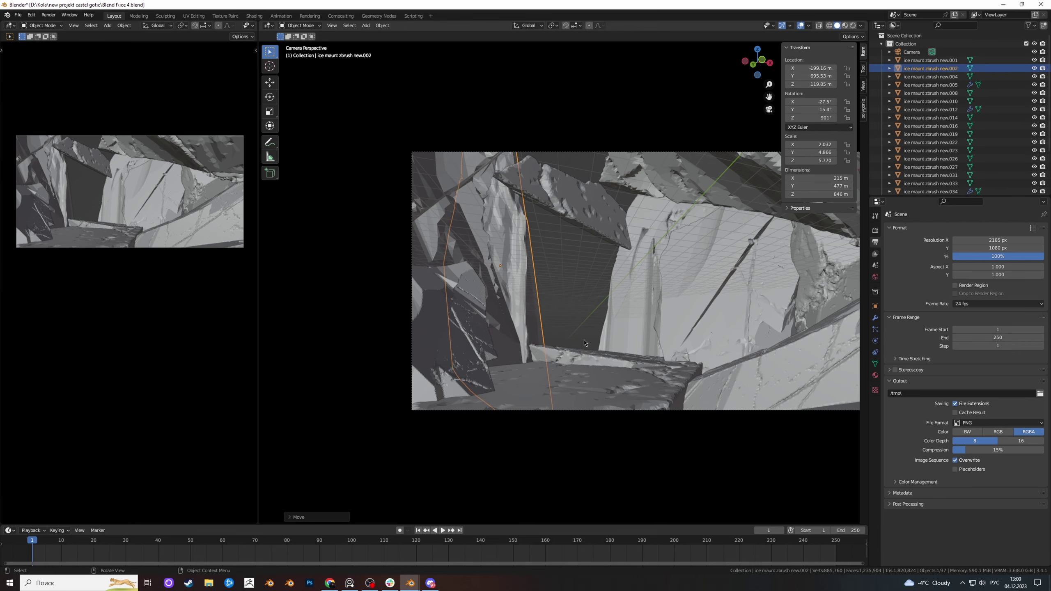
{"action": "key", "text": "z"}
{"action": "key", "text": "8"}
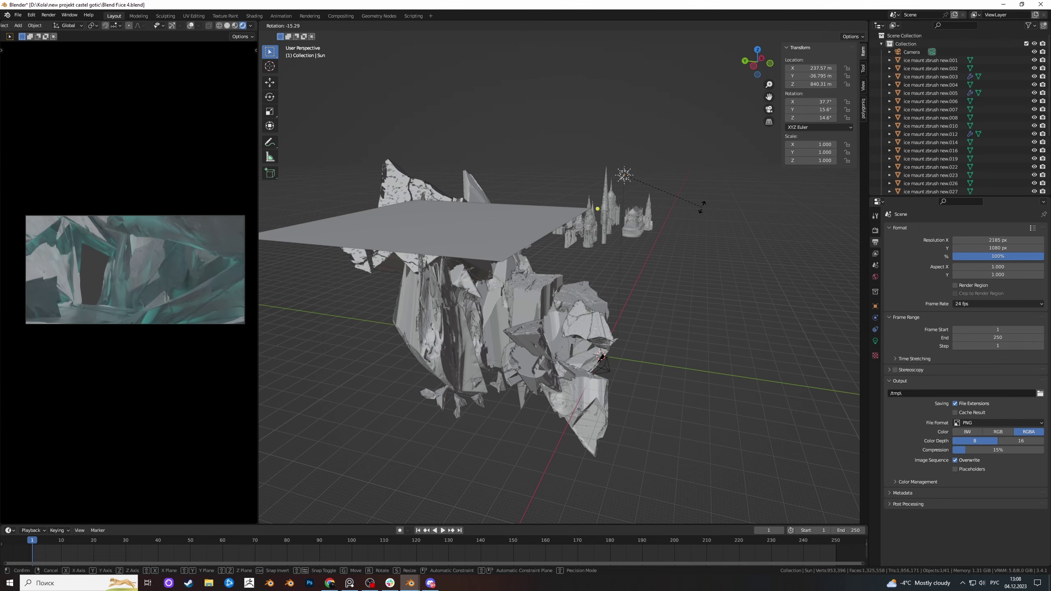
Select ice piece .038 in a close view and scale it
{"action": "key", "text": "KP_7"}
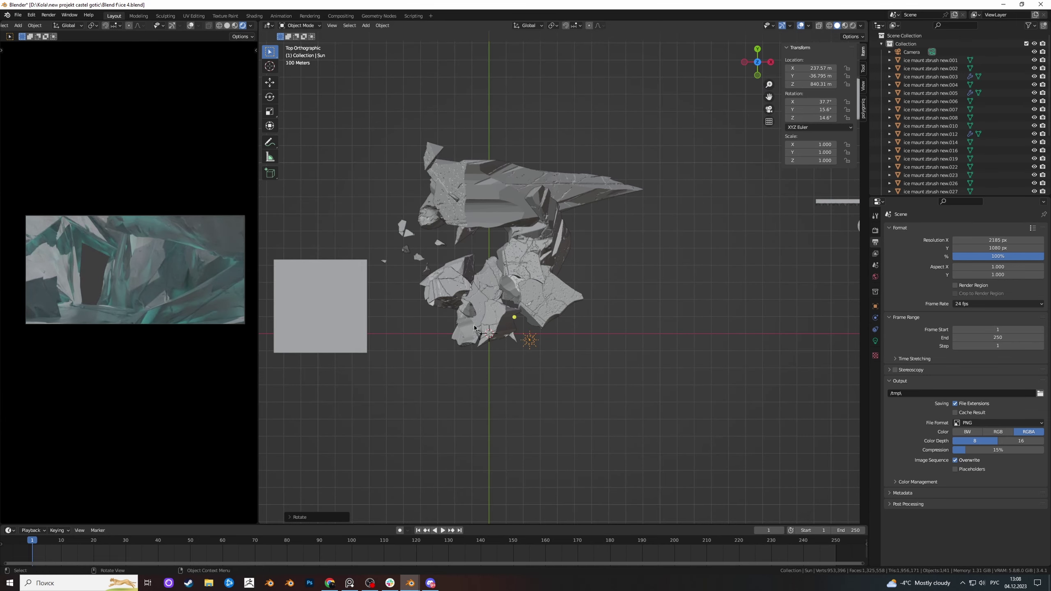
{"action": "middle_click_drag", "start_coordinate": [475, 328], "coordinate": [948, 66]}
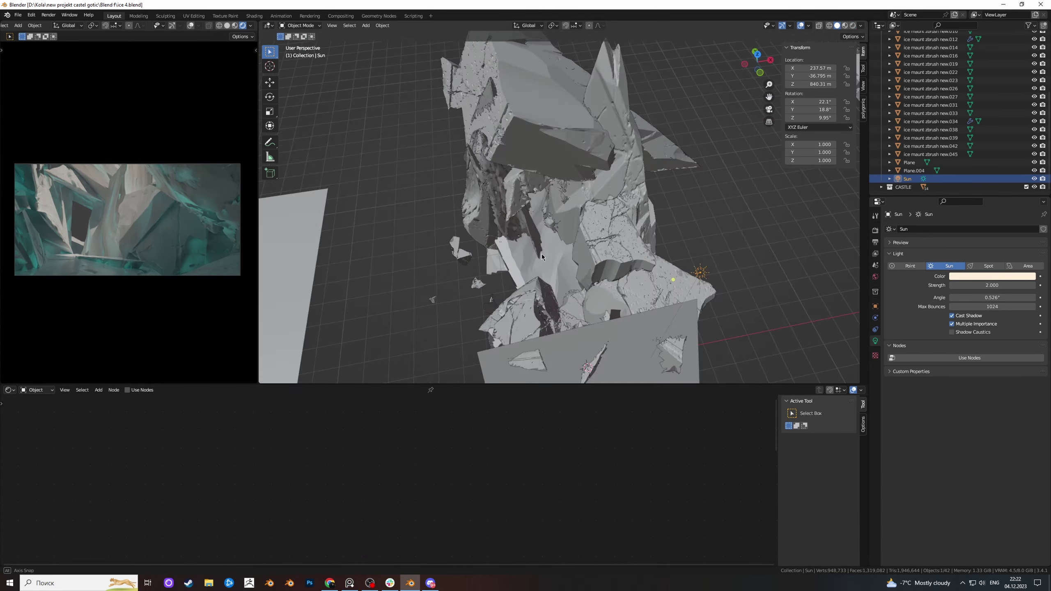
{"action": "middle_click_drag", "start_coordinate": [542, 254], "coordinate": [514, 267]}
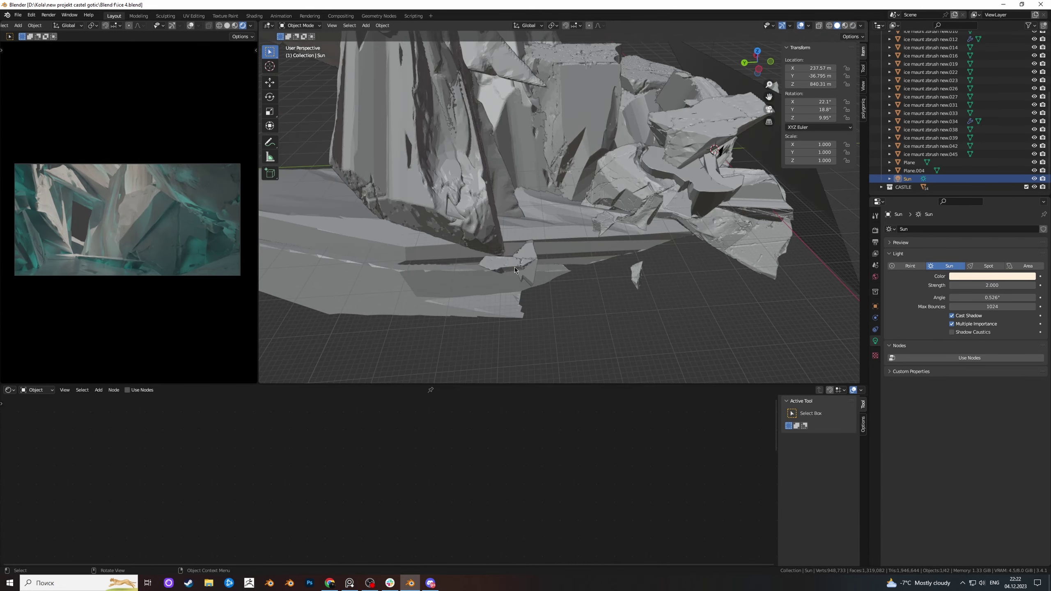
{"action": "left_click", "coordinate": [514, 267]}
{"action": "key", "text": "s"}
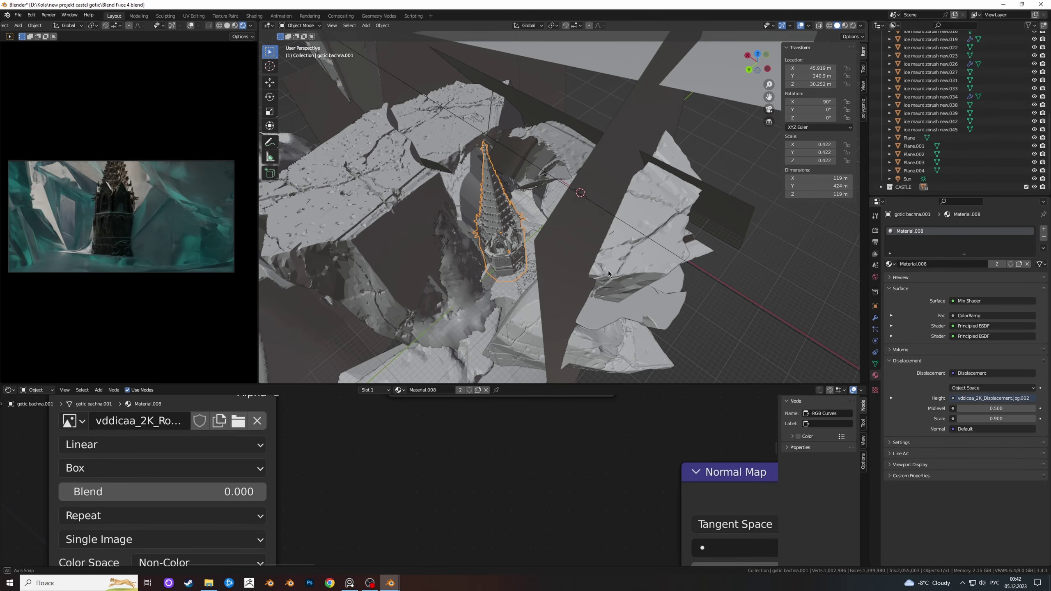
Move the gothic tower among the ice, rotate it around Z, and shift it beside the cliff
{"action": "key", "text": "g"}
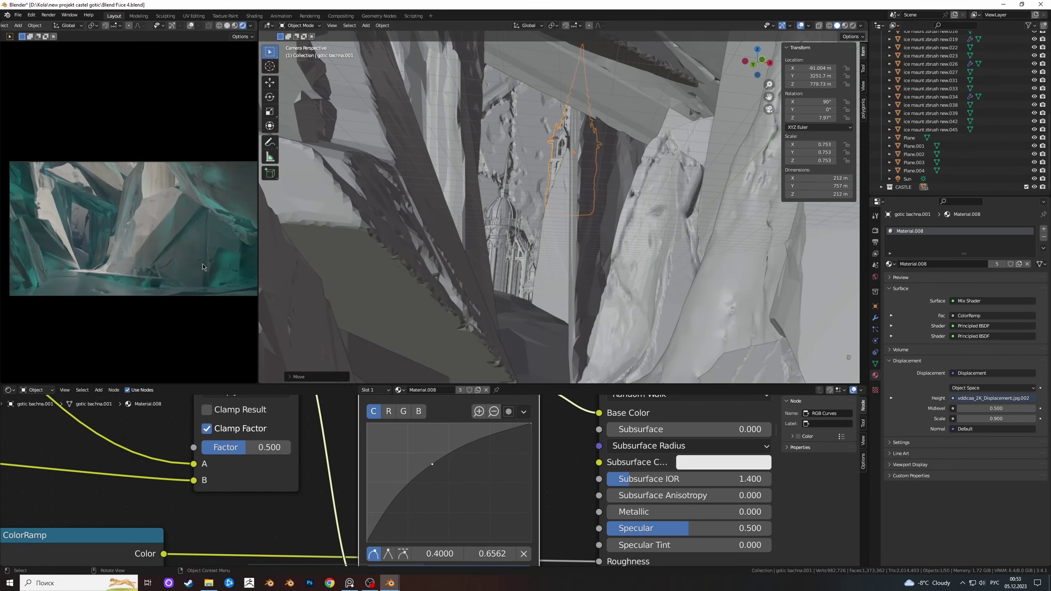
{"action": "left_click_drag", "start_coordinate": [74, 227], "coordinate": [197, 225]}
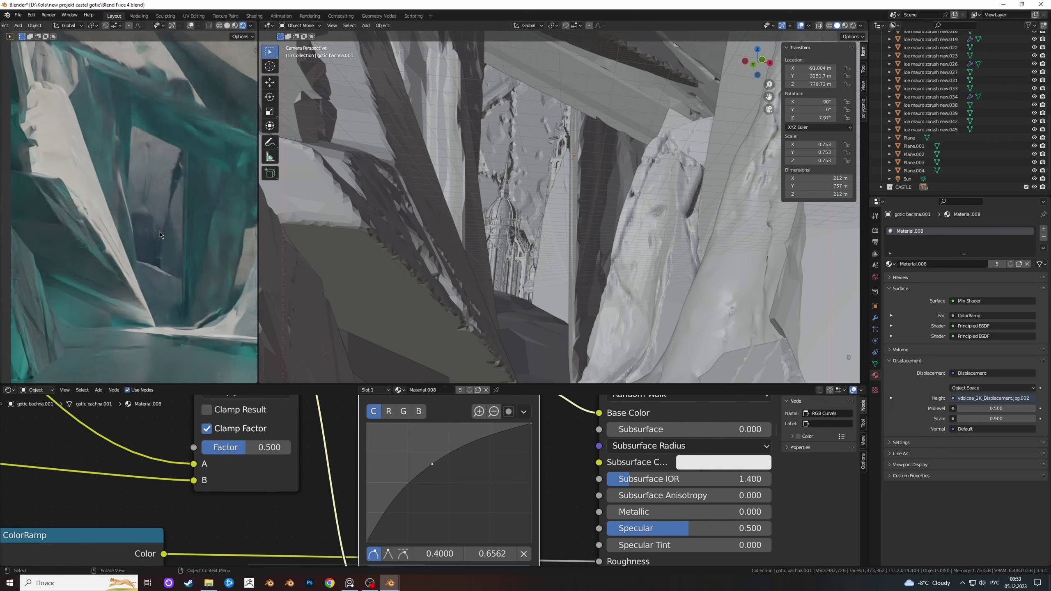
{"action": "key", "text": "KP_7"}
{"action": "scroll", "coordinate": [537, 165], "scroll_direction": "up", "scroll_amount": 5}
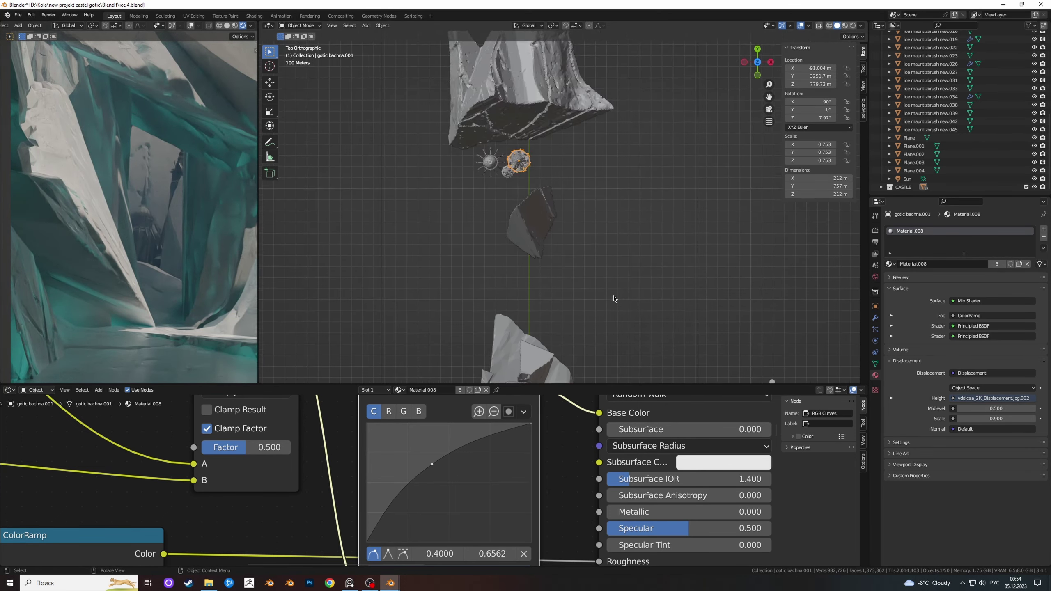
{"action": "key", "text": "r"}
{"action": "left_click", "coordinate": [537, 136]}
{"action": "left_click_drag", "start_coordinate": [558, 241], "coordinate": [556, 209]}
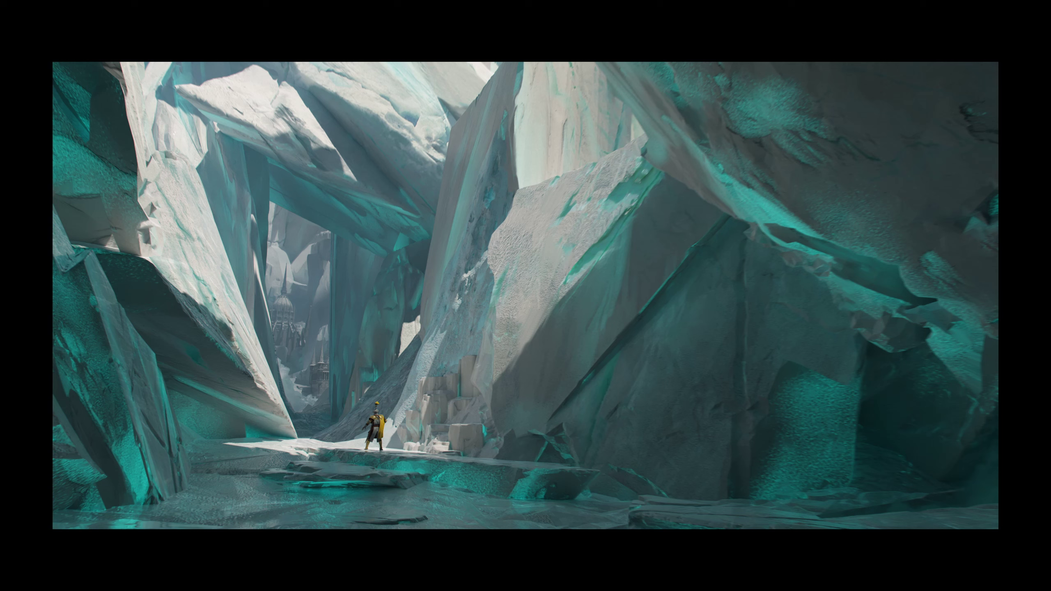
Move the first ice piece, rotate it slightly and lower it along Z
{"action": "key", "text": "g"}
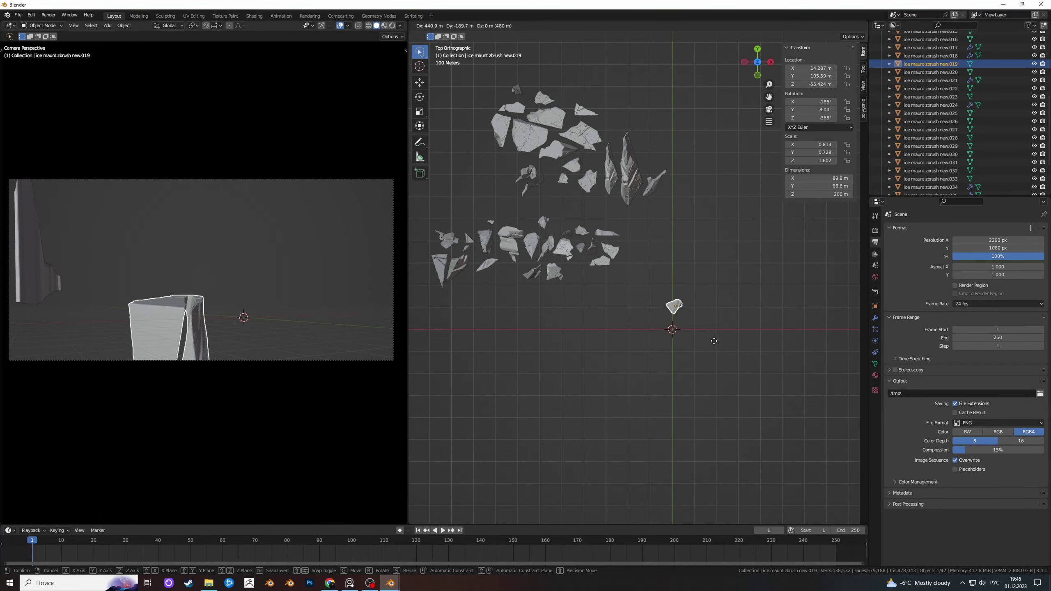
{"action": "left_click", "coordinate": [698, 349]}
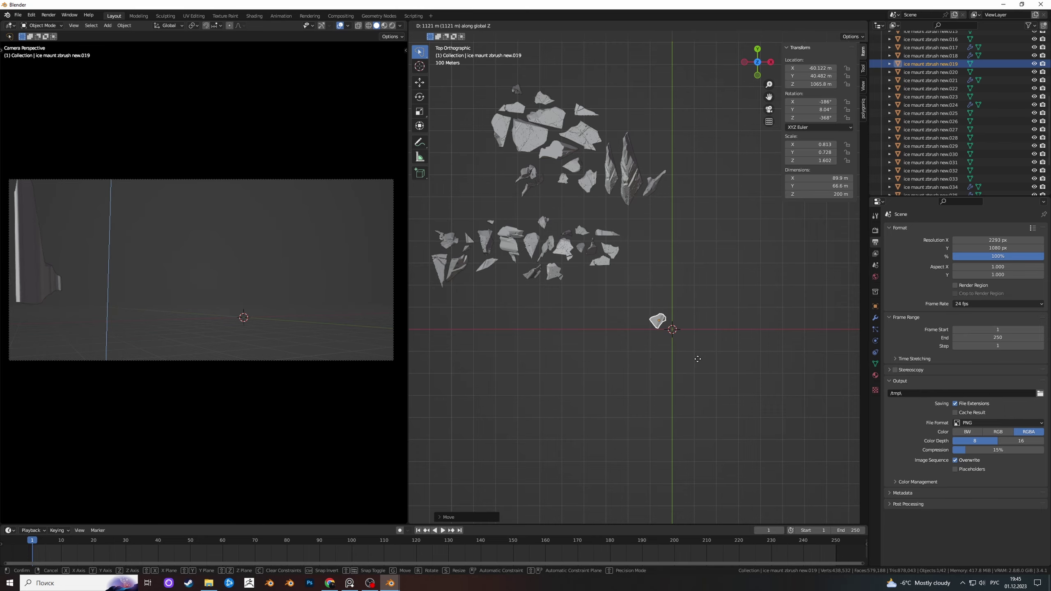
{"action": "mouse_move", "coordinate": [698, 349]}
{"action": "middle_mouse_down"}
{"action": "mouse_move", "coordinate": [730, 321]}
{"action": "mouse_move", "coordinate": [718, 311]}
{"action": "middle_mouse_up"}
{"action": "scroll", "coordinate": [730, 321], "scroll_direction": "up", "scroll_amount": 5}
{"action": "key", "text": "r"}
{"action": "left_click", "coordinate": [730, 322]}
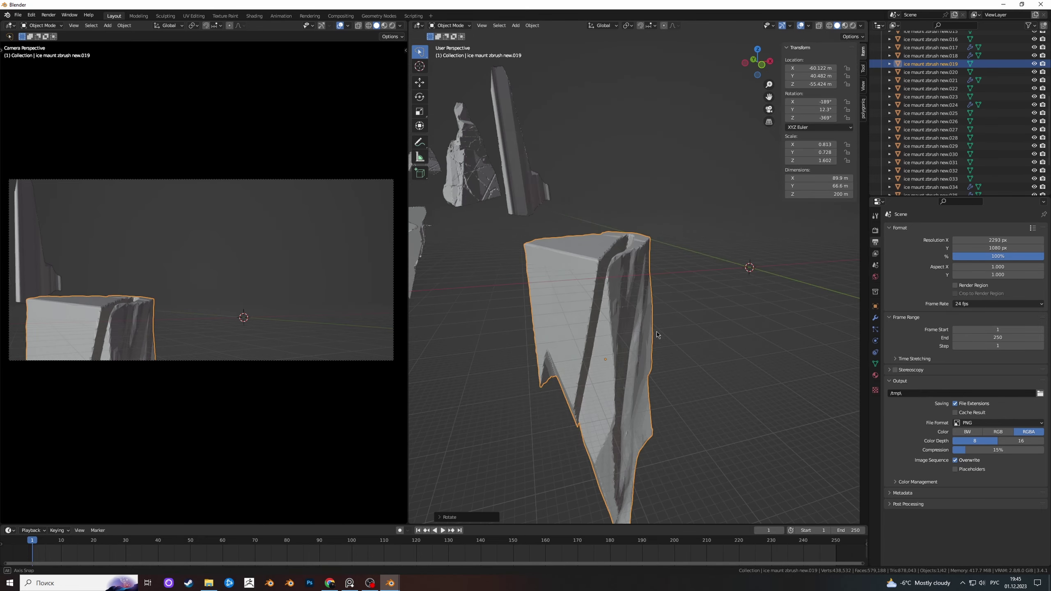
{"action": "scroll", "coordinate": [718, 311], "scroll_direction": "down", "scroll_amount": 4}
{"action": "key", "text": "g"}
{"action": "key", "text": "z"}
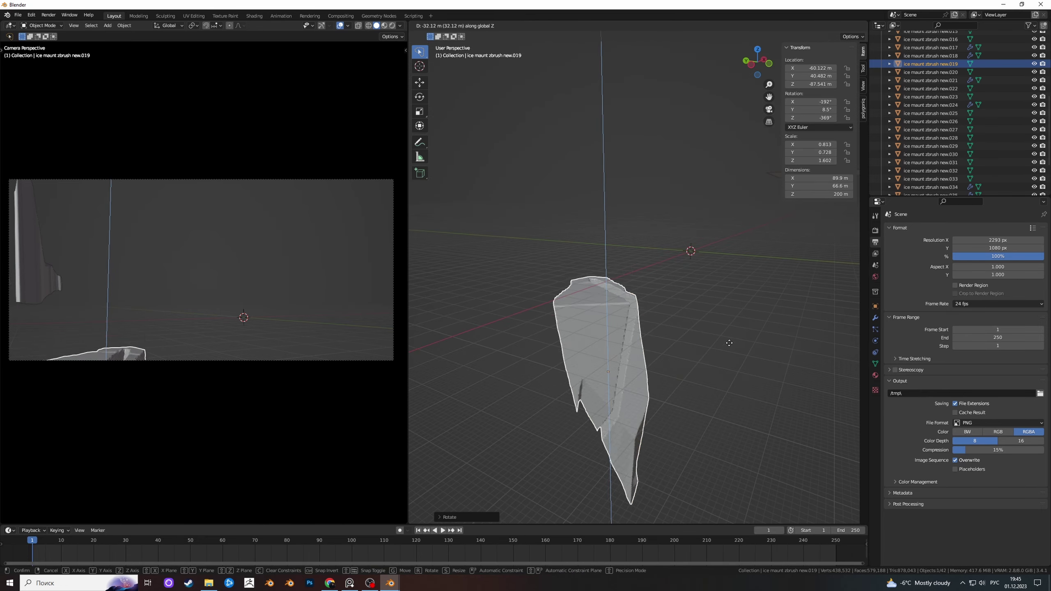
{"action": "left_click", "coordinate": [689, 334]}
{"action": "scroll", "coordinate": [689, 334], "scroll_direction": "down", "scroll_amount": 5}
{"action": "middle_click_drag", "start_coordinate": [689, 334], "coordinate": [662, 339]}
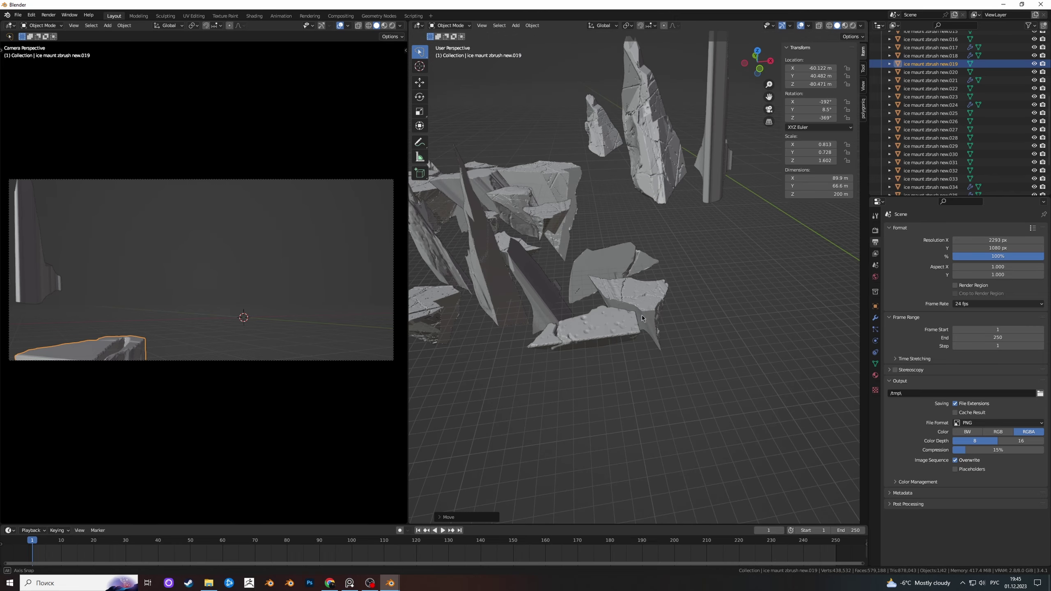
From top view, select fragment new.039 and move it beside the other rock
{"action": "key", "text": "KP_7"}
{"action": "left_click", "coordinate": [558, 242]}
{"action": "key", "text": "g"}
{"action": "left_click", "coordinate": [744, 444]}
{"action": "mouse_move", "coordinate": [745, 445]}
{"action": "middle_mouse_down"}
{"action": "mouse_move", "coordinate": [662, 332]}
{"action": "mouse_move", "coordinate": [700, 308]}
{"action": "mouse_move", "coordinate": [628, 313]}
{"action": "middle_mouse_up"}
{"action": "key", "text": "r"}
{"action": "scroll", "coordinate": [662, 331], "scroll_direction": "up", "scroll_amount": 5}
{"action": "key", "text": "g"}
{"action": "left_click", "coordinate": [648, 354]}
Lower new.039 along Z and flatten its height with a Z-constrained scale
{"action": "key", "text": "g"}
{"action": "key", "text": "z"}
{"action": "left_click", "coordinate": [701, 307]}
{"action": "scroll", "coordinate": [700, 308], "scroll_direction": "up", "scroll_amount": 3}
{"action": "key", "text": "s"}
{"action": "key", "text": "z"}
{"action": "left_click", "coordinate": [628, 314]}
Move fragment new.031 near the cluster and rotate it
{"action": "key", "text": "KP_7"}
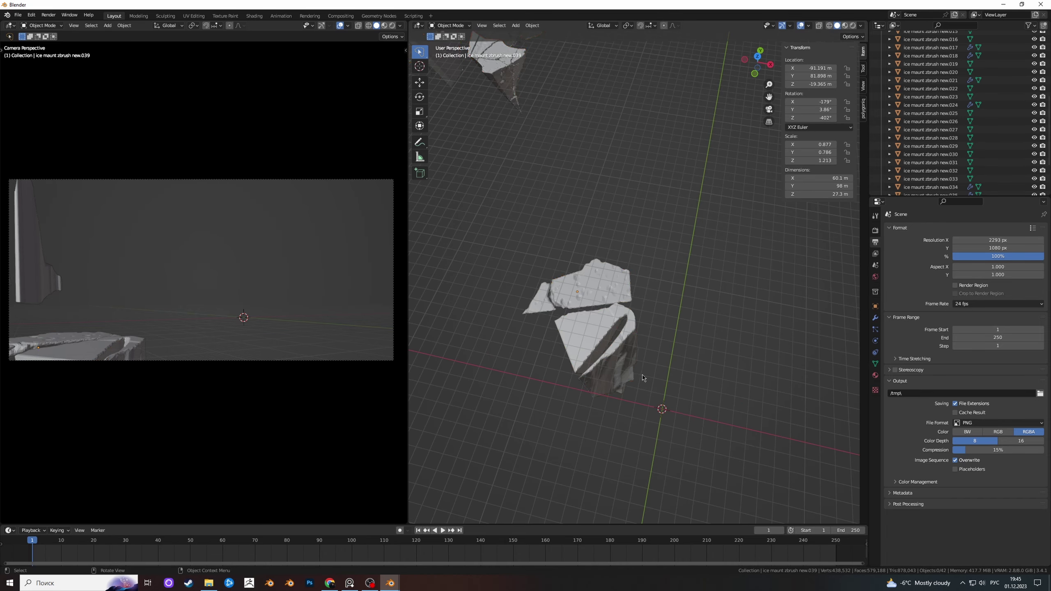
{"action": "scroll", "coordinate": [662, 332], "scroll_direction": "down", "scroll_amount": 4}
{"action": "left_click", "coordinate": [576, 234]}
{"action": "key", "text": "g"}
{"action": "left_click", "coordinate": [703, 385]}
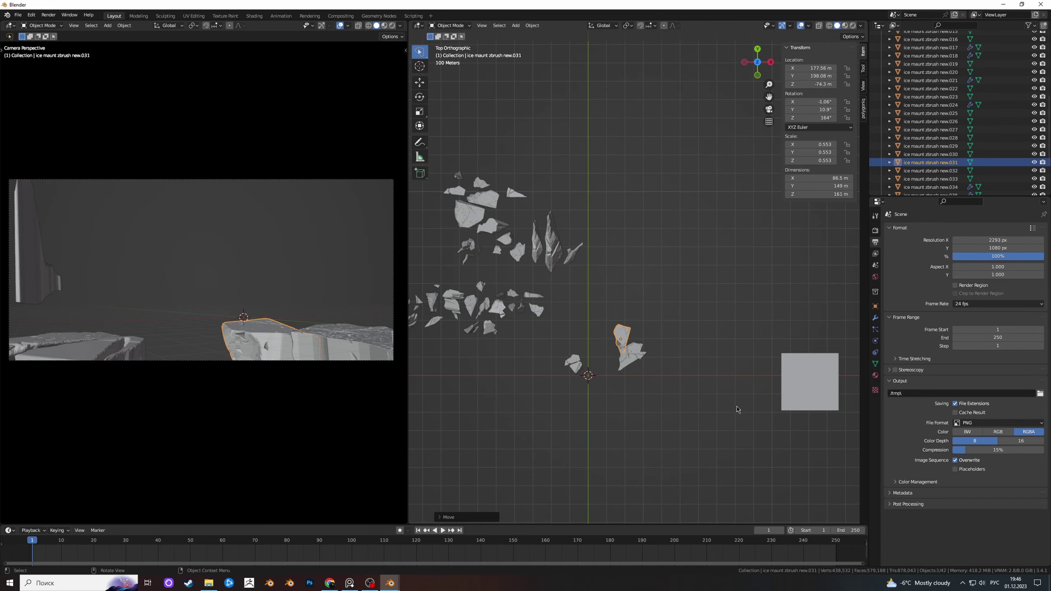
{"action": "scroll", "coordinate": [703, 385], "scroll_direction": "up", "scroll_amount": 5}
{"action": "key", "text": "r"}
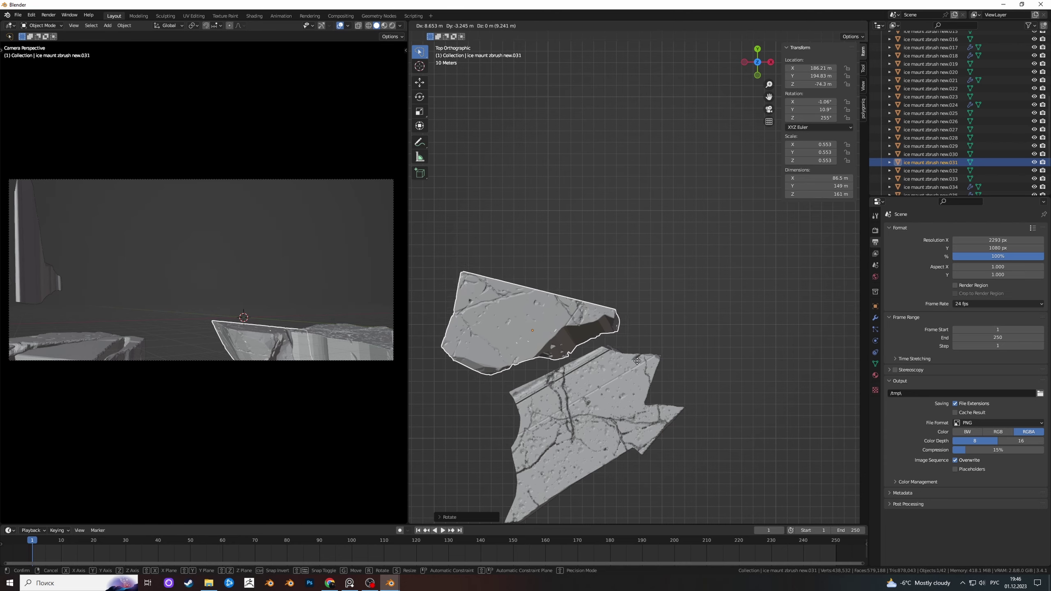
{"action": "left_click", "coordinate": [540, 291]}
{"action": "scroll", "coordinate": [600, 331], "scroll_direction": "down", "scroll_amount": 5}
Place fragment new.001 beside the cluster, rotate it and lower it along Z
{"action": "left_click", "coordinate": [531, 195]}
{"action": "key", "text": "g"}
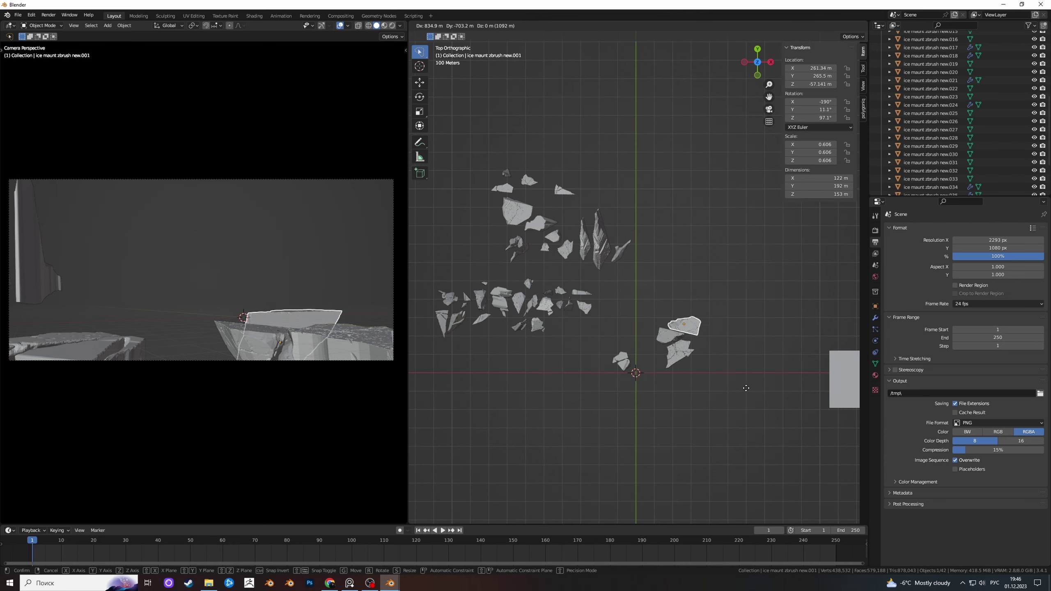
{"action": "left_click", "coordinate": [699, 312]}
{"action": "scroll", "coordinate": [703, 313], "scroll_direction": "up", "scroll_amount": 5}
{"action": "key", "text": "r"}
{"action": "left_click", "coordinate": [476, 308]}
{"action": "key", "text": "g"}
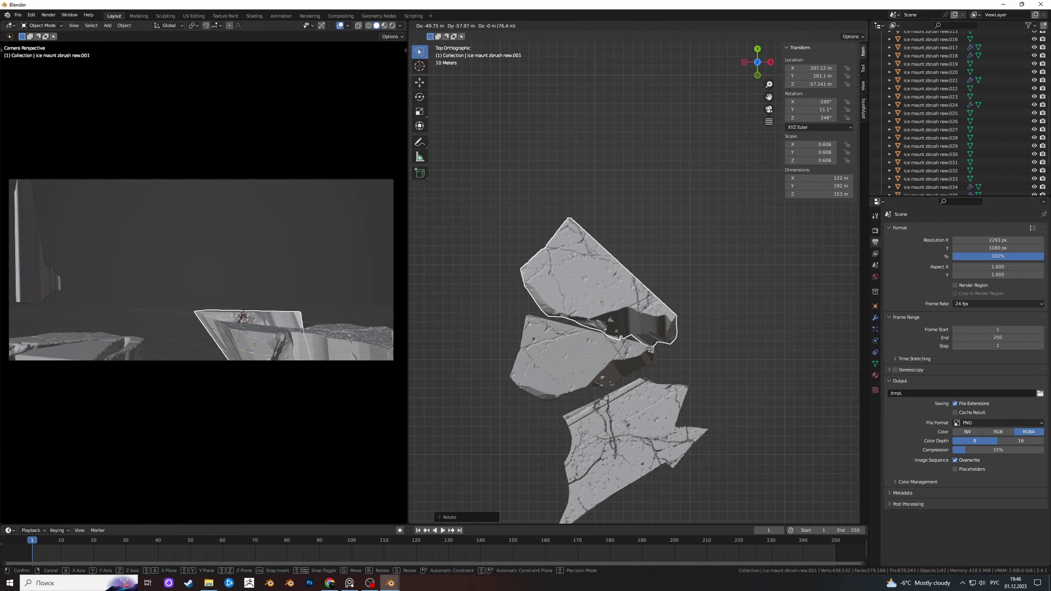
{"action": "left_click", "coordinate": [662, 314]}
{"action": "middle_click_drag", "start_coordinate": [662, 314], "coordinate": [700, 320]}
{"action": "key", "text": "g"}
{"action": "key", "text": "z"}
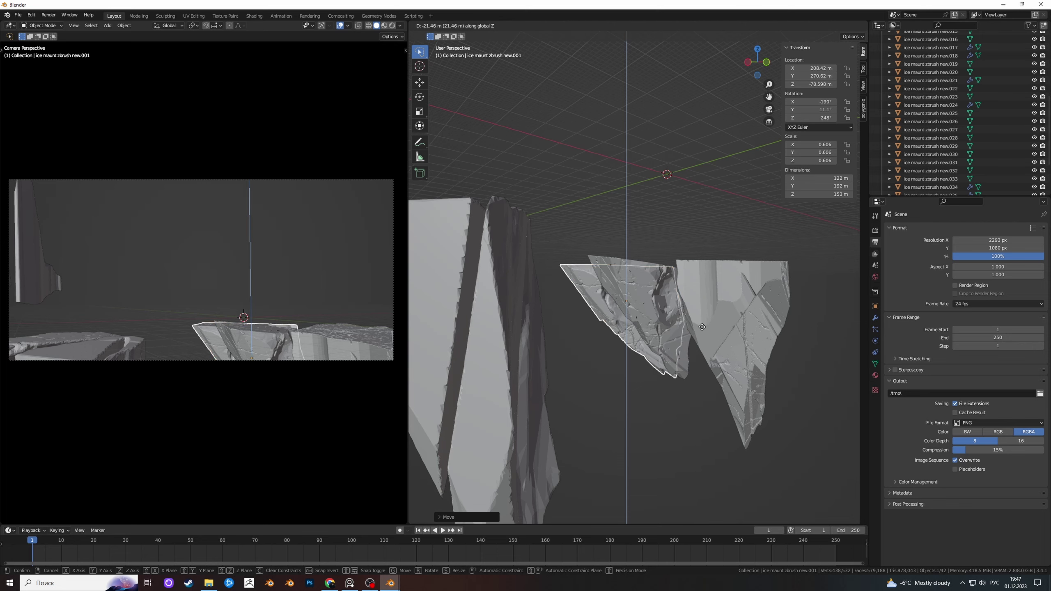
{"action": "left_click", "coordinate": [702, 327]}
{"action": "scroll", "coordinate": [702, 327], "scroll_direction": "down", "scroll_amount": 5}
Move fragment new.012 to a new spot and enlarge it
{"action": "key", "text": "KP_7"}
{"action": "left_click", "coordinate": [625, 304]}
{"action": "key", "text": "g"}
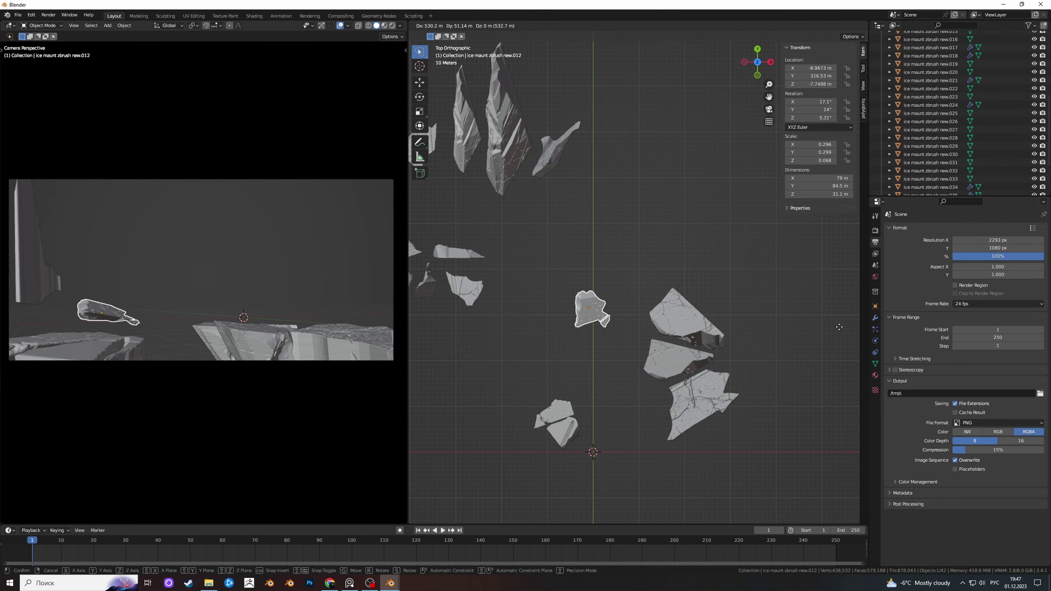
{"action": "left_click", "coordinate": [787, 346]}
{"action": "scroll", "coordinate": [517, 408], "scroll_direction": "up", "scroll_amount": 2}
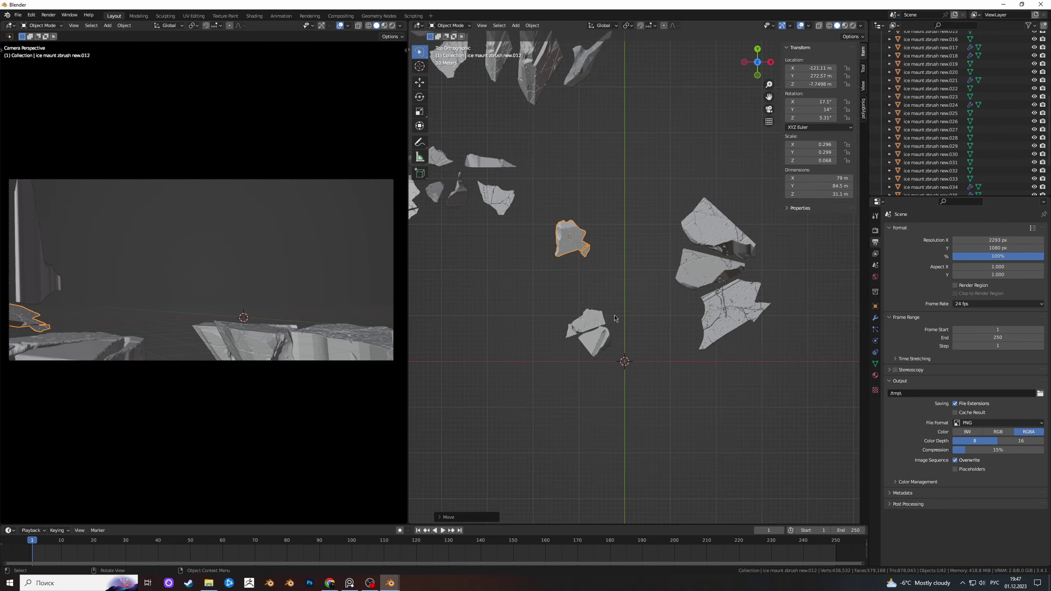
{"action": "scroll", "coordinate": [517, 408], "scroll_direction": "up", "scroll_amount": 2}
{"action": "key", "text": "s"}
{"action": "left_click", "coordinate": [638, 357]}
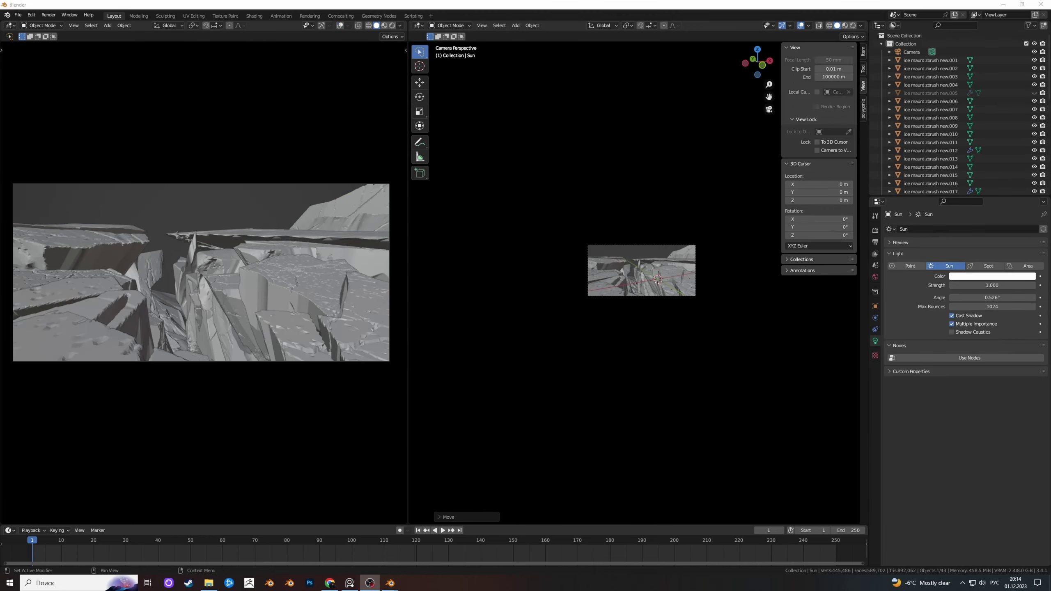
Switch the viewport to Rendered shading and view the canyon from the top
{"action": "left_click", "coordinate": [391, 26]}
{"action": "scroll", "coordinate": [704, 312], "scroll_direction": "up", "scroll_amount": 2}
{"action": "middle_click_drag", "start_coordinate": [705, 311], "coordinate": [620, 289]}
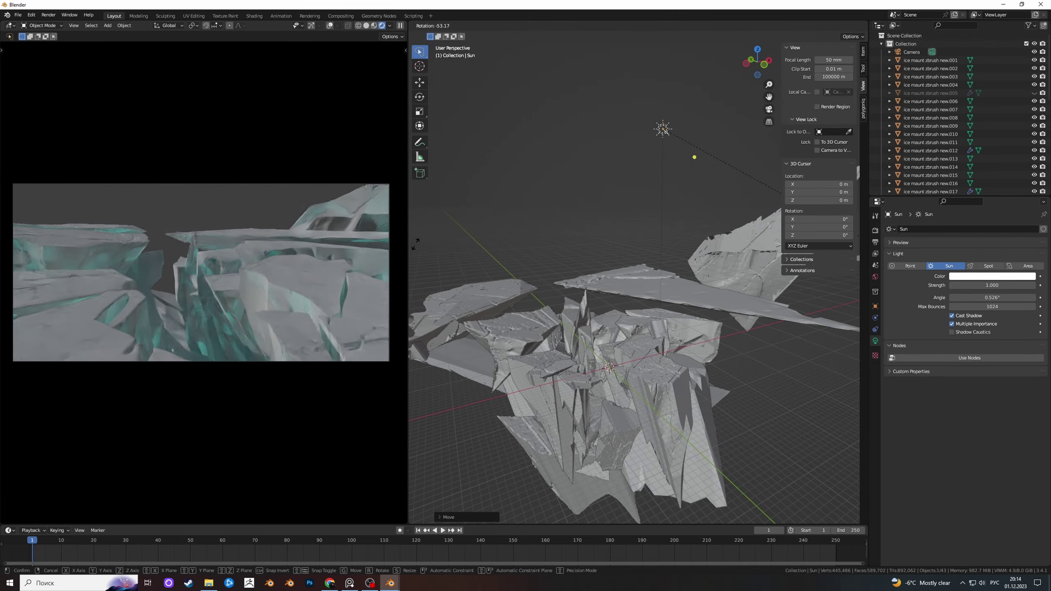
{"action": "key", "text": "KP_7"}
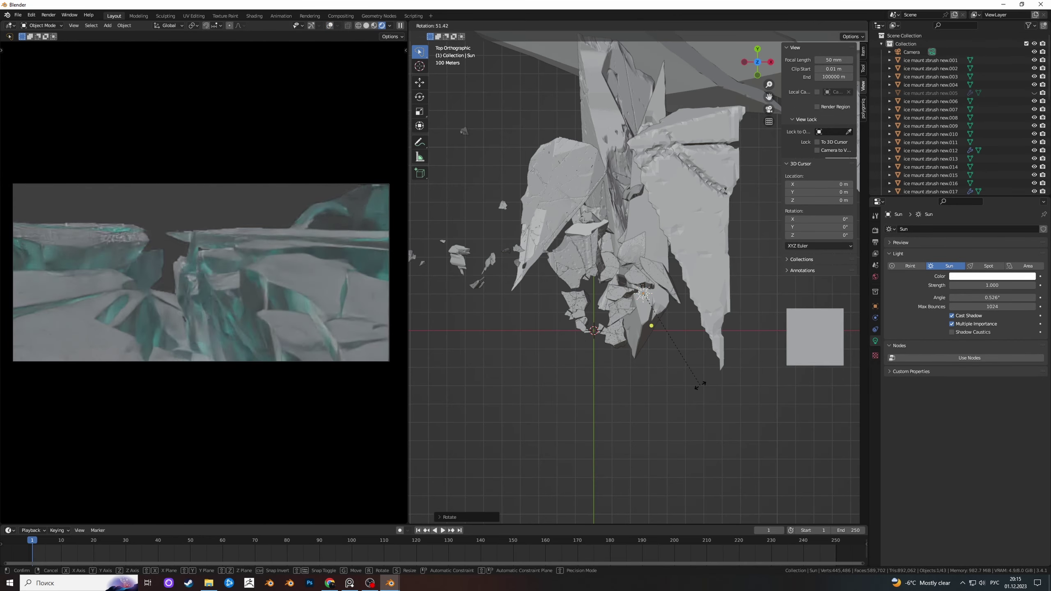
{"action": "middle_click_drag", "start_coordinate": [619, 366], "coordinate": [641, 322]}
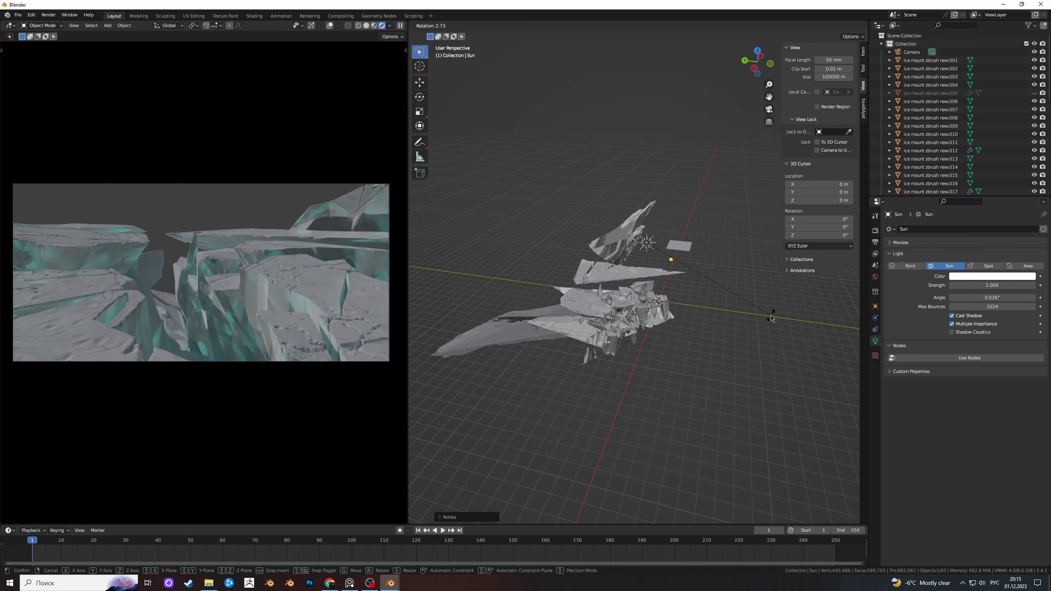
{"action": "key", "text": "KP_7"}
Rotate the Sun to a new angle and set its strength to 2
{"action": "key", "text": "r"}
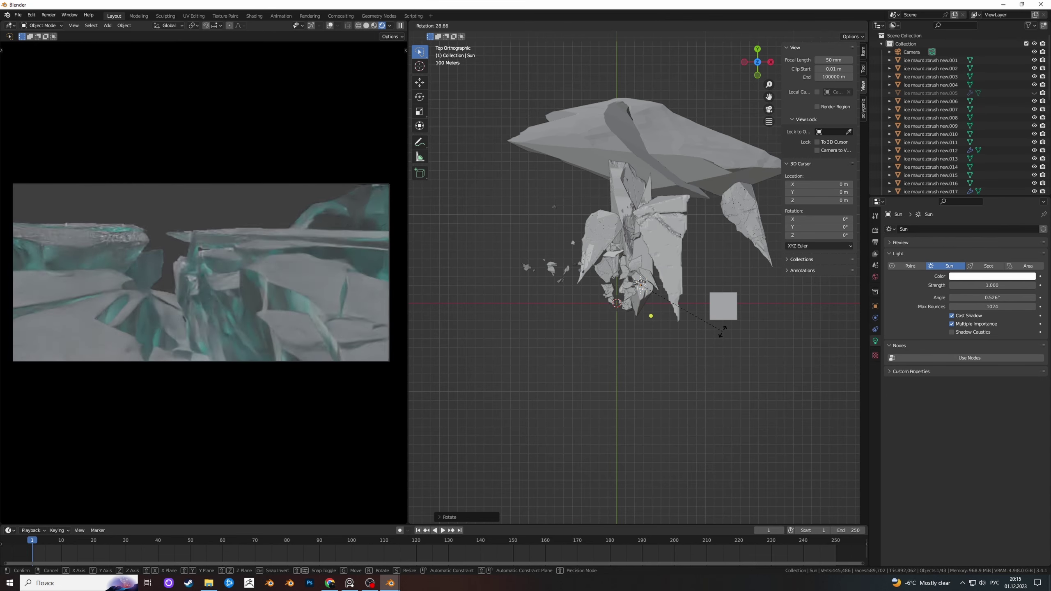
{"action": "left_click", "coordinate": [948, 285]}
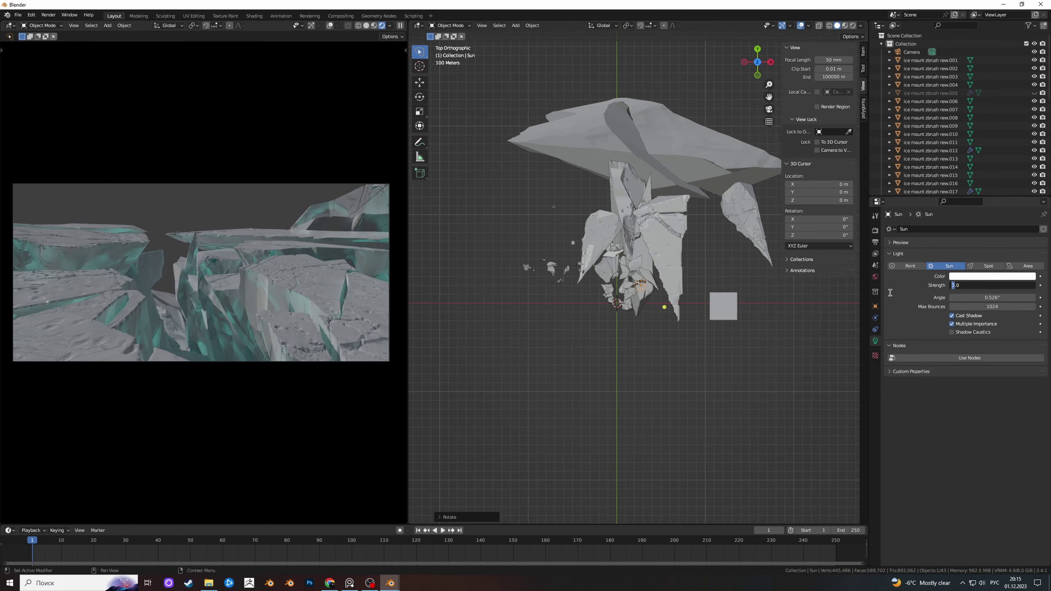
{"action": "type", "text": "2"}
{"action": "key", "text": "Return"}
{"action": "key", "text": "r"}
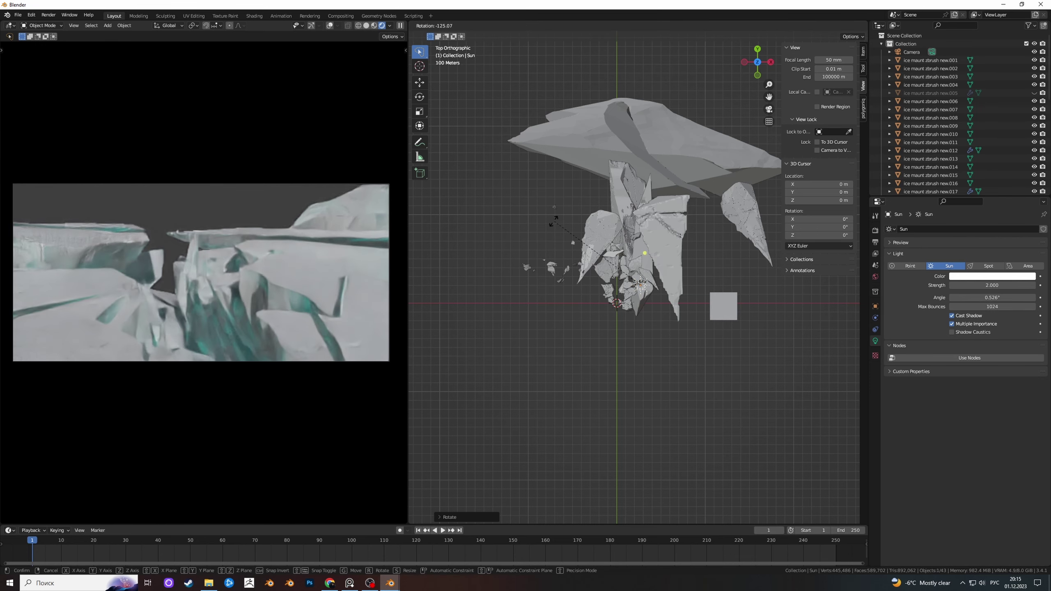
Confirm the Sun's final angle, then select fog box Cube.001 and inspect it isolated
{"action": "left_click", "coordinate": [475, 303]}
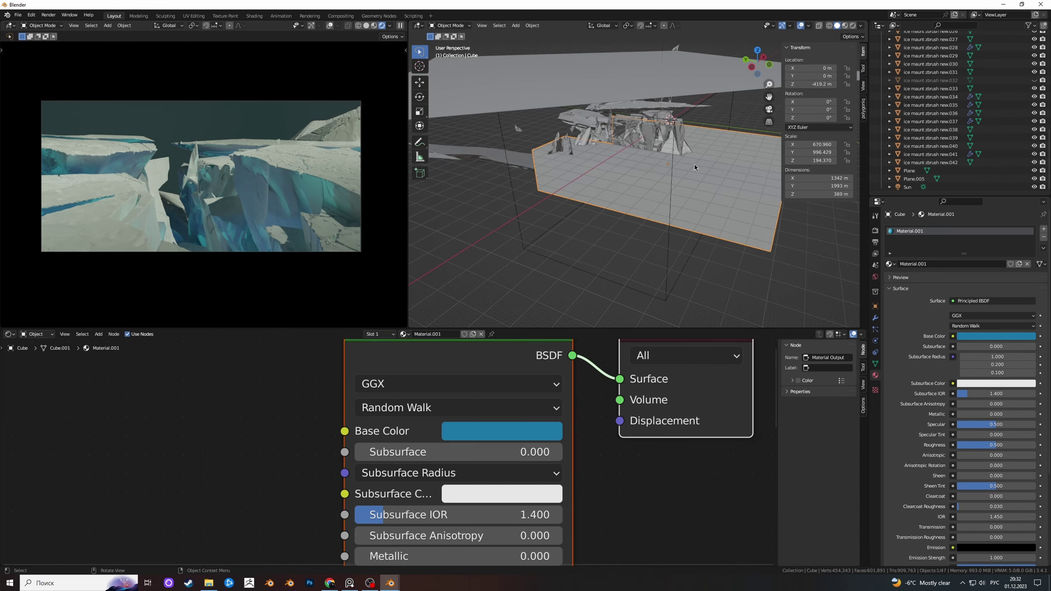
{"action": "middle_click_drag", "start_coordinate": [673, 186], "coordinate": [680, 170]}
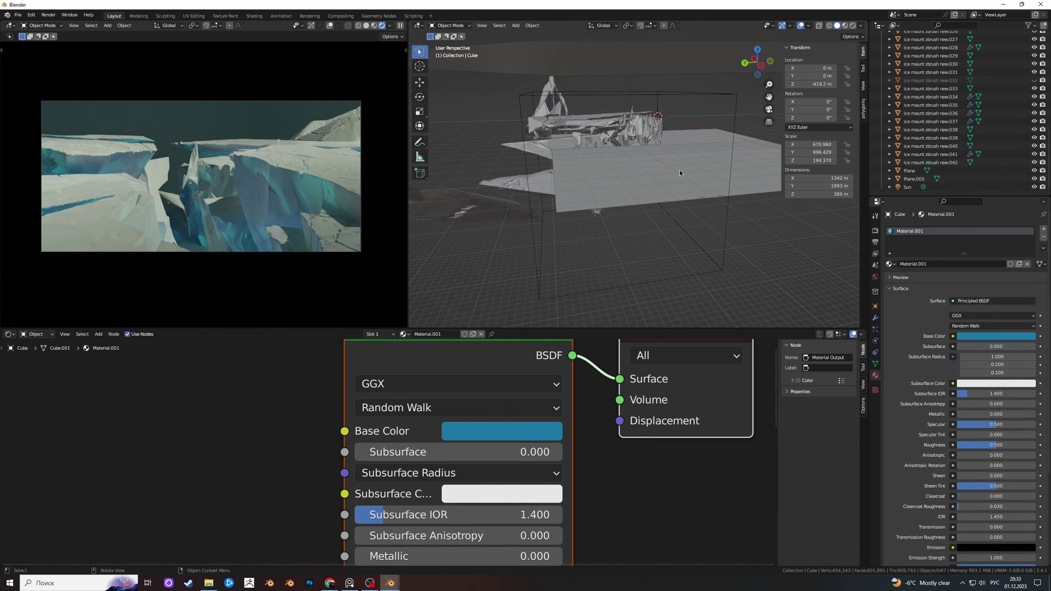
{"action": "left_click", "coordinate": [584, 281]}
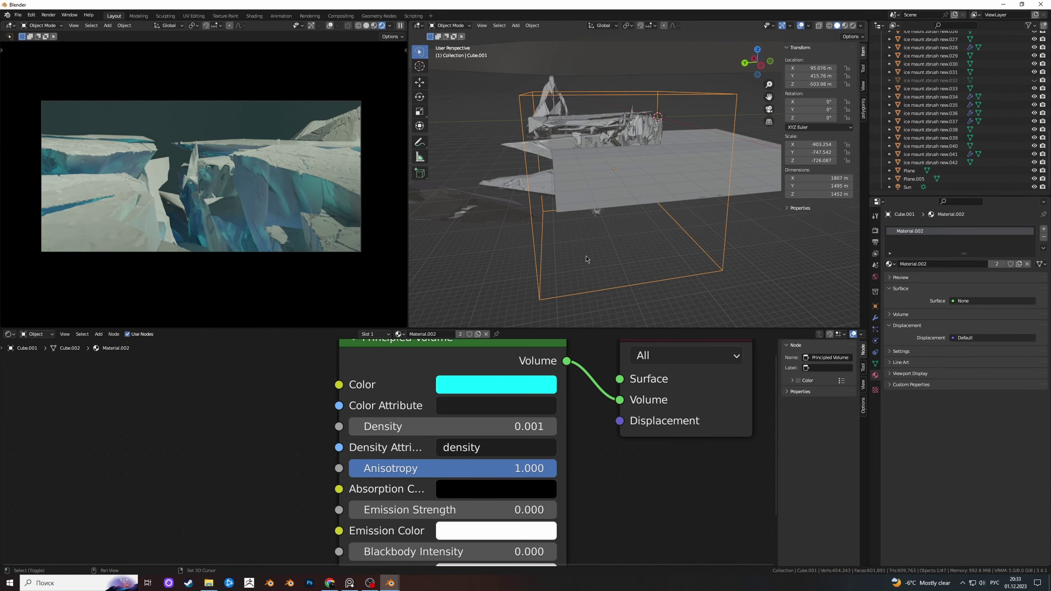
{"action": "key", "text": "shift+h"}
{"action": "scroll", "coordinate": [620, 187], "scroll_direction": "down", "scroll_amount": 3}
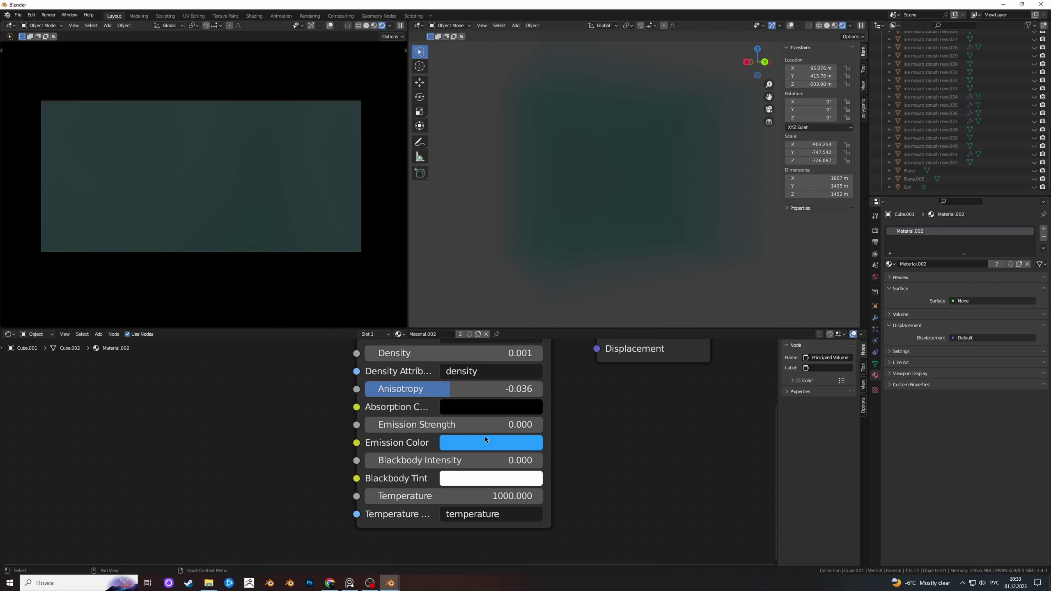
{"action": "scroll", "coordinate": [487, 459], "scroll_direction": "down", "scroll_amount": 3}
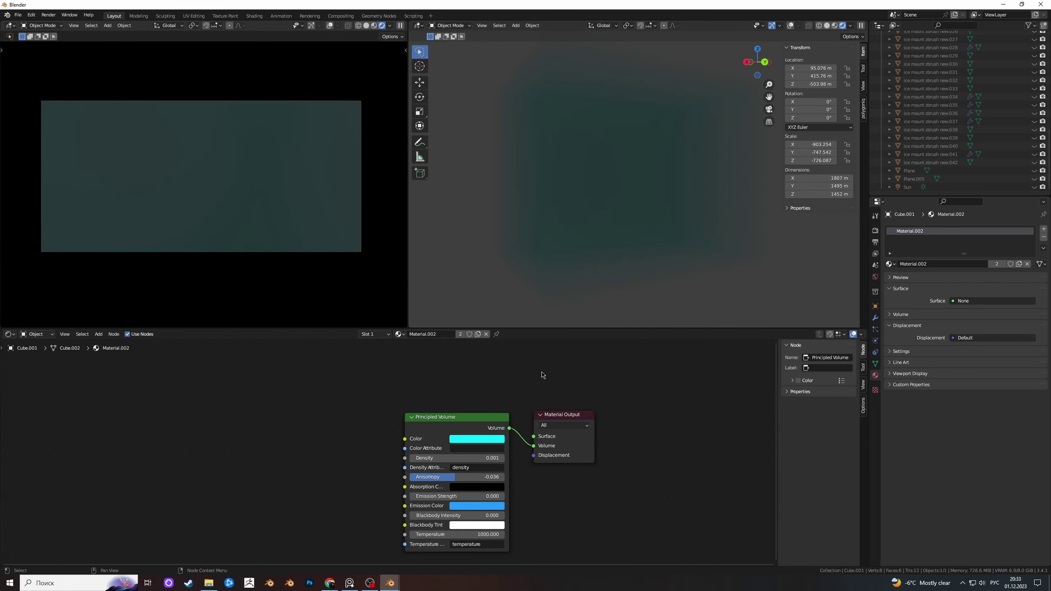
{"action": "key", "text": "alt+h"}
{"action": "scroll", "coordinate": [589, 466], "scroll_direction": "up", "scroll_amount": 2}
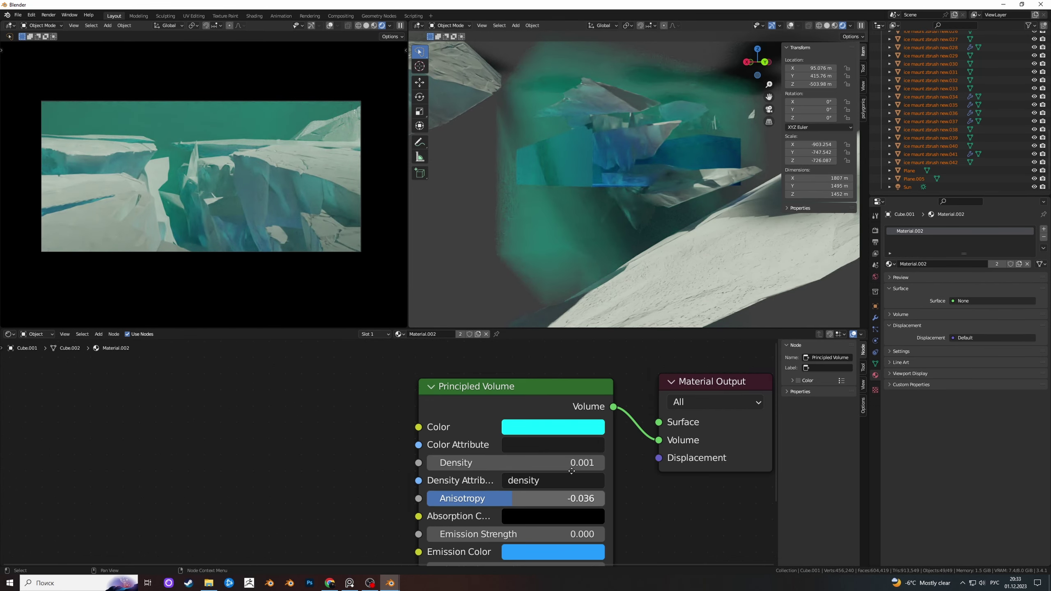
{"action": "scroll", "coordinate": [589, 466], "scroll_direction": "up", "scroll_amount": 2}
{"action": "scroll", "coordinate": [503, 474], "scroll_direction": "down", "scroll_amount": 2}
Keep the blue emission colour and set the fog's Anisotropy to 0.000
{"action": "left_click", "coordinate": [503, 482]}
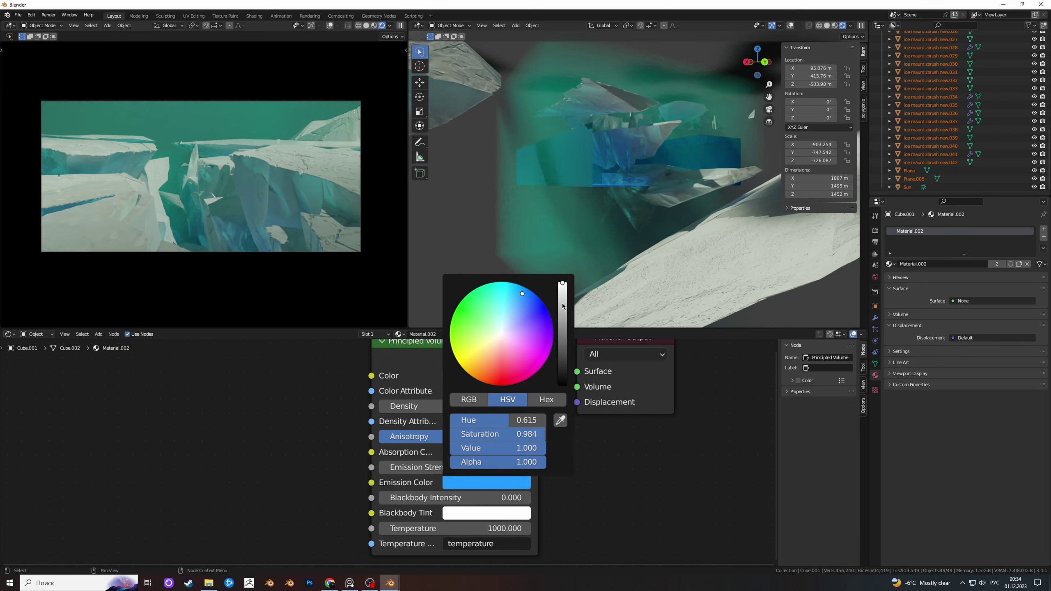
{"action": "left_click_drag", "start_coordinate": [562, 286], "coordinate": [561, 372]}
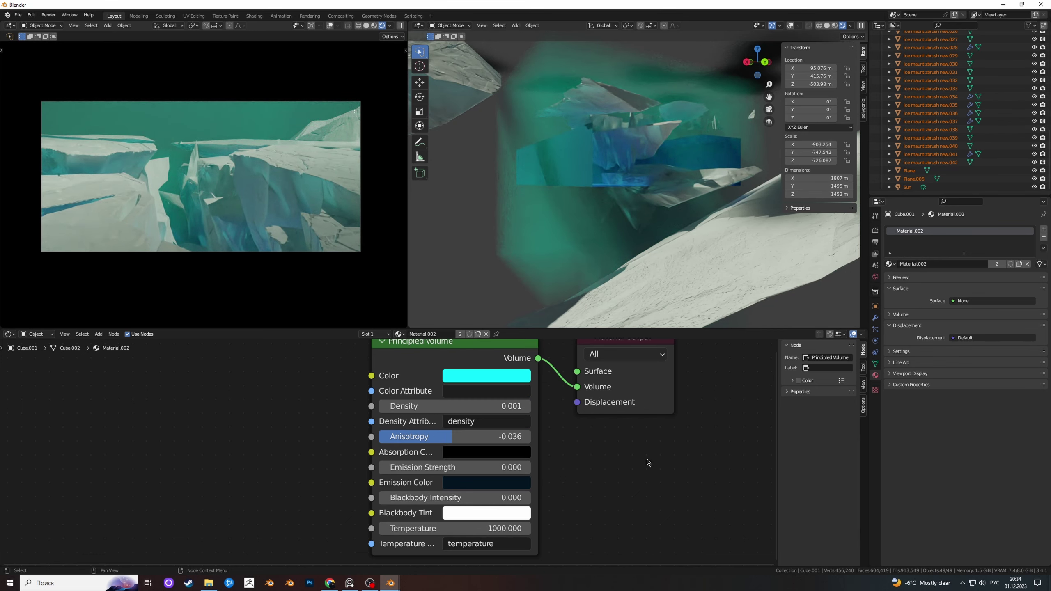
{"action": "key", "text": "ctrl+z"}
{"action": "key", "text": "ctrl+z"}
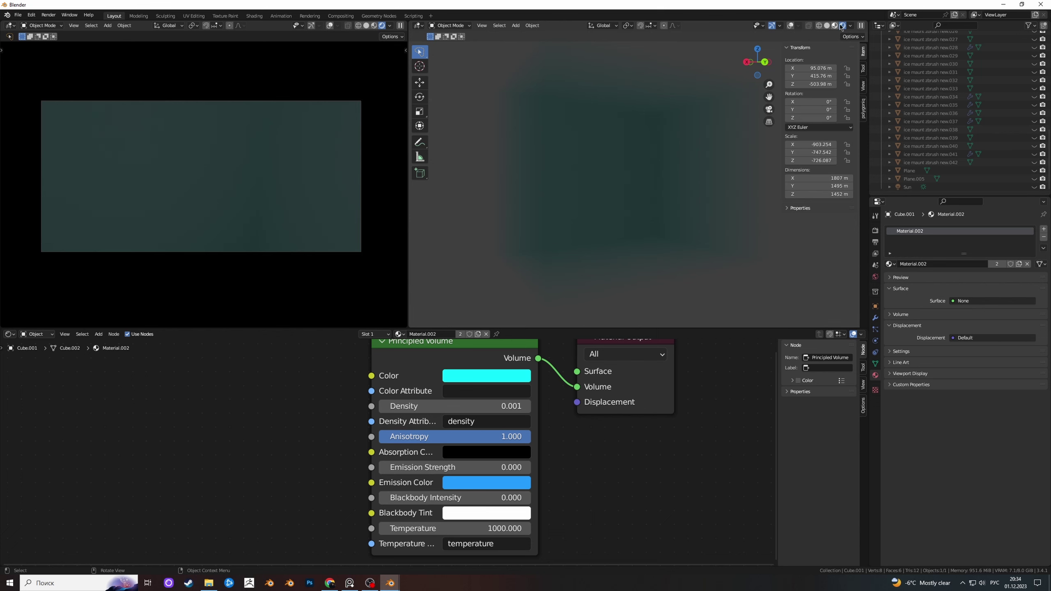
{"action": "key", "text": "alt+h"}
{"action": "mouse_move", "coordinate": [476, 437]}
{"action": "left_mouse_down"}
{"action": "mouse_move", "coordinate": [418, 436]}
{"action": "mouse_move", "coordinate": [463, 437]}
{"action": "left_mouse_up"}
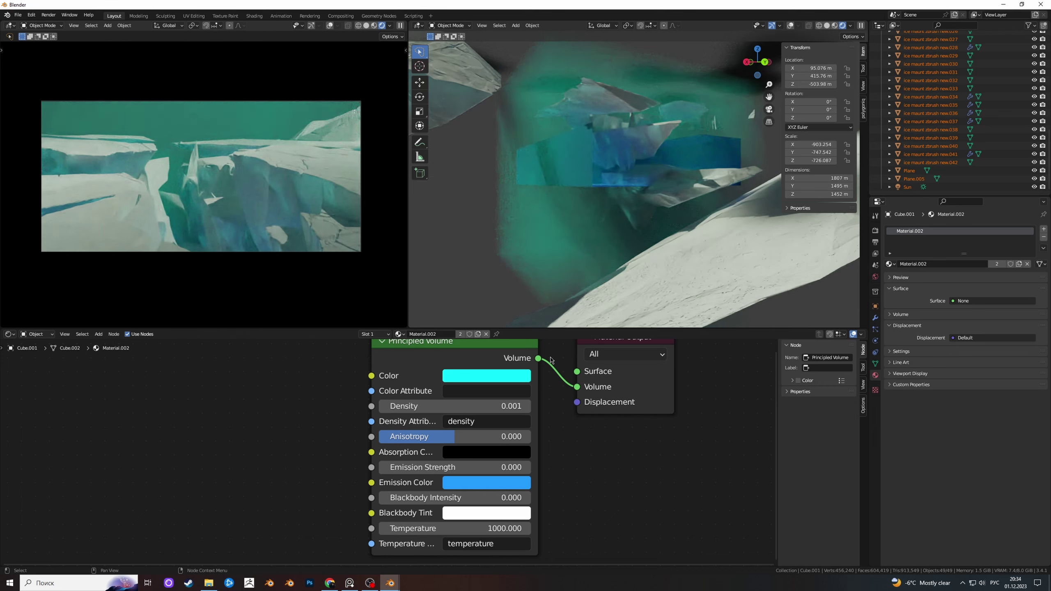
Set the fog volume colour to pale blue: Hue 0.617, Saturation 0.626, Value 1.000
{"action": "left_click", "coordinate": [507, 376]}
{"action": "left_click", "coordinate": [515, 183]}
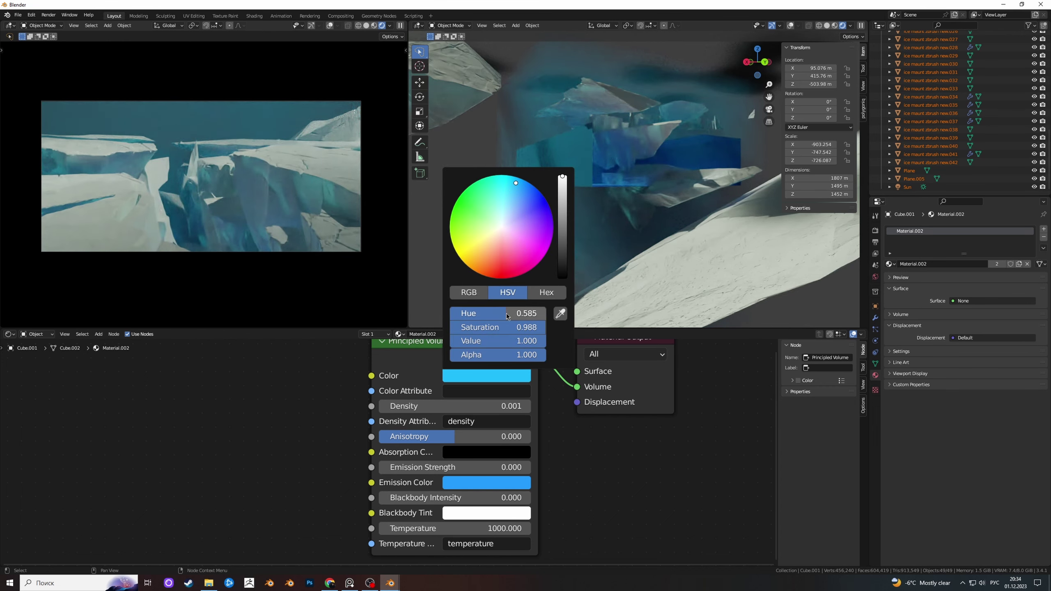
{"action": "left_click_drag", "start_coordinate": [463, 315], "coordinate": [517, 328]}
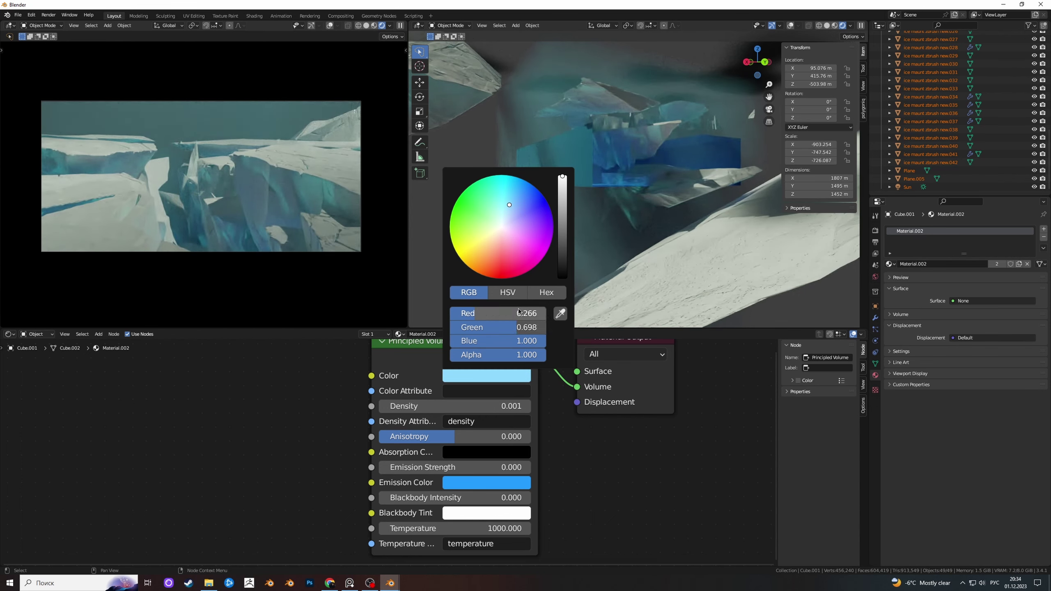
{"action": "left_click", "coordinate": [519, 205]}
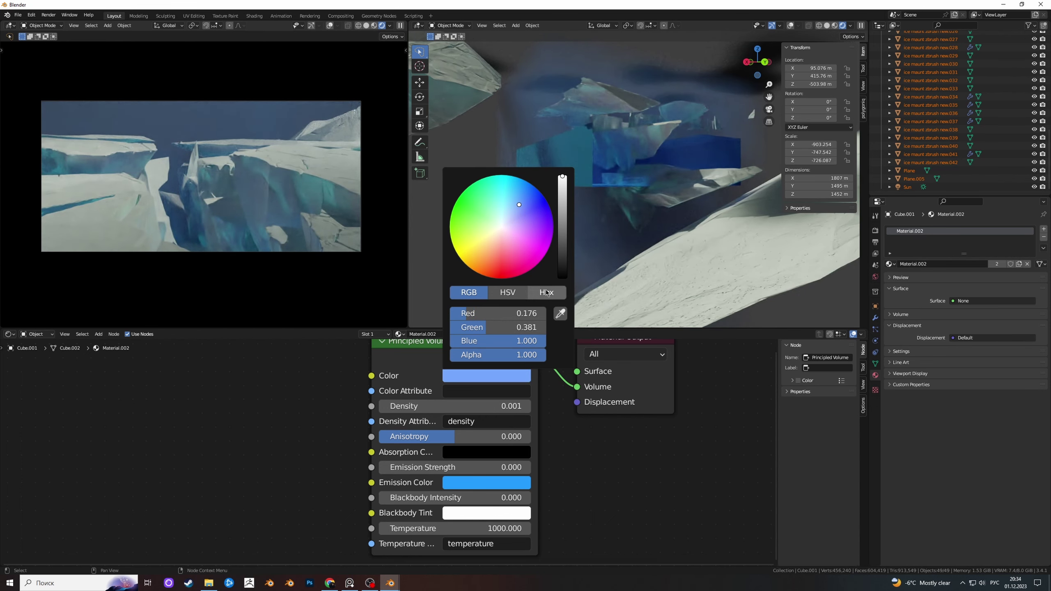
{"action": "left_click_drag", "start_coordinate": [509, 316], "coordinate": [510, 327]}
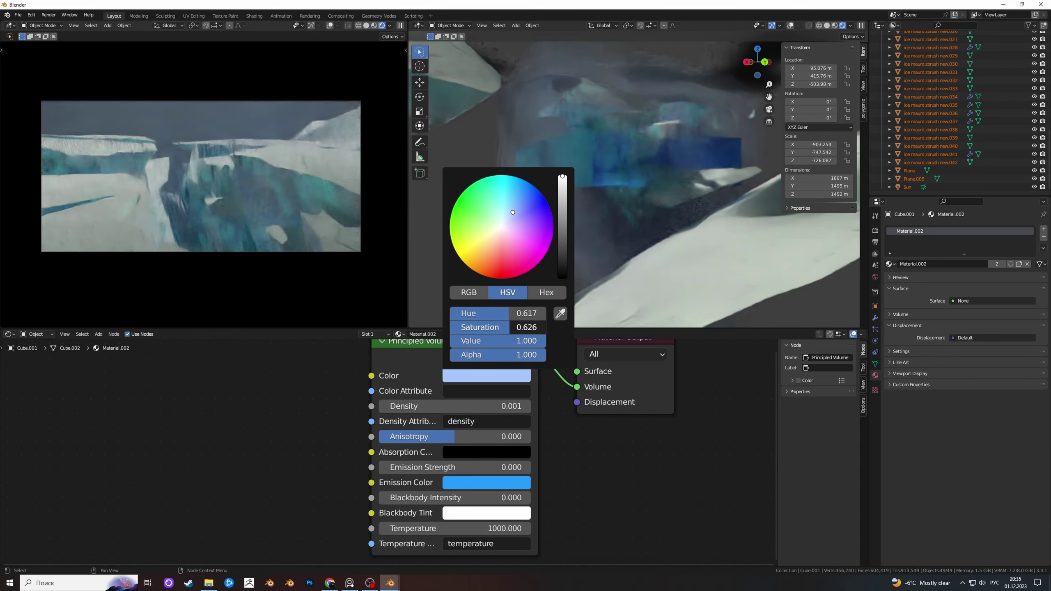
Turn on viewport overlays and try, then cancel, scaling the fog cube
{"action": "left_click", "coordinate": [827, 26]}
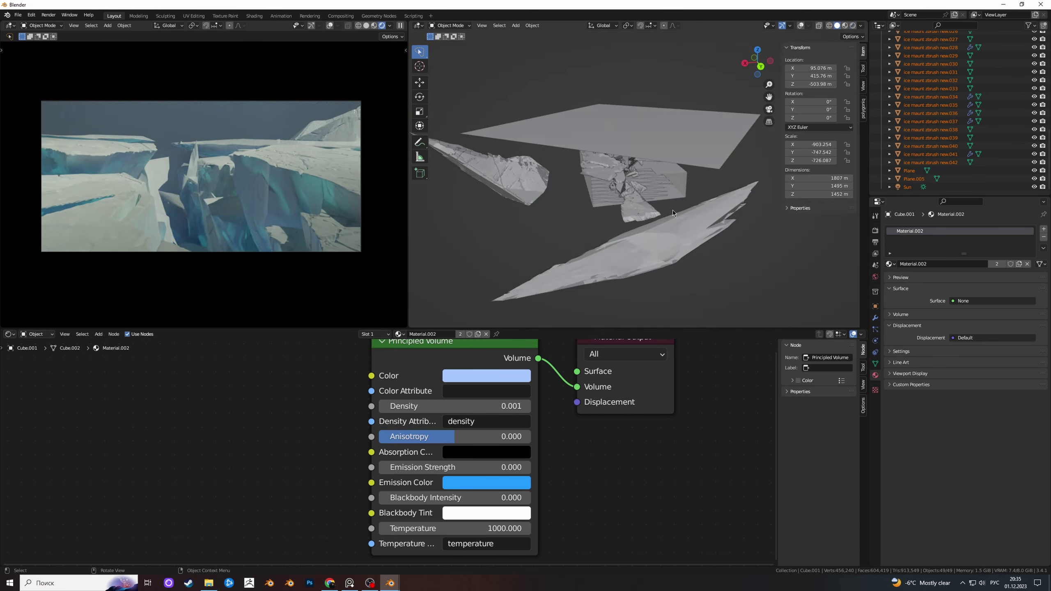
{"action": "middle_click_drag", "start_coordinate": [672, 210], "coordinate": [638, 218]}
{"action": "left_click", "coordinate": [800, 25]}
{"action": "scroll", "coordinate": [633, 178], "scroll_direction": "down", "scroll_amount": 3}
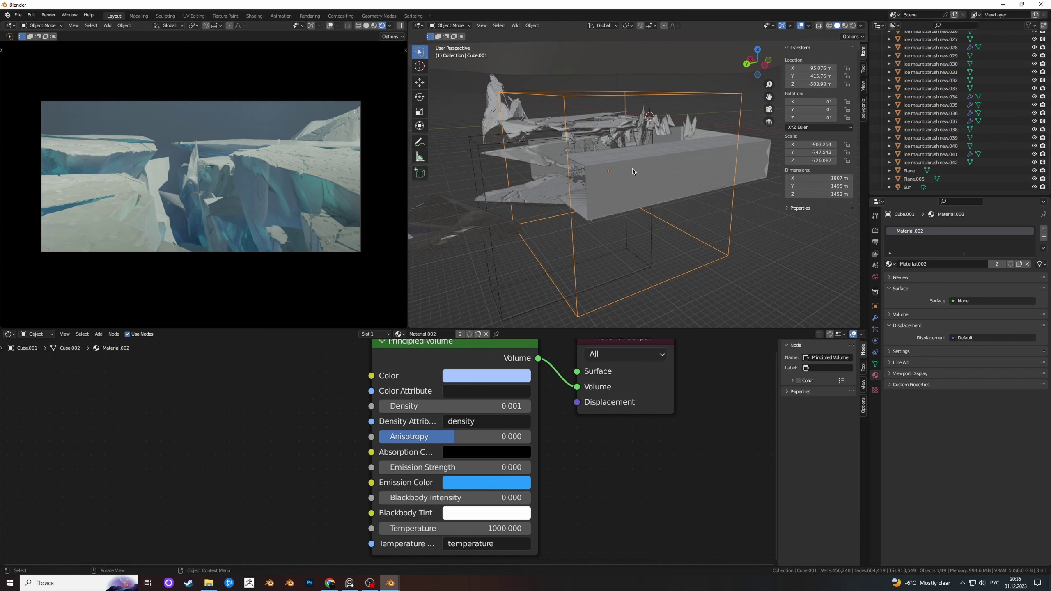
{"action": "key", "text": "s"}
{"action": "right_click", "coordinate": [683, 165]}
{"action": "right_click", "coordinate": [683, 165]}
{"action": "key", "text": "Escape"}
{"action": "mouse_move", "coordinate": [549, 222]}
{"action": "middle_mouse_down"}
{"action": "mouse_move", "coordinate": [637, 179]}
{"action": "mouse_move", "coordinate": [773, 176]}
{"action": "middle_mouse_up"}
{"action": "key", "text": "KP_0"}
{"action": "scroll", "coordinate": [773, 176], "scroll_direction": "down", "scroll_amount": 3}
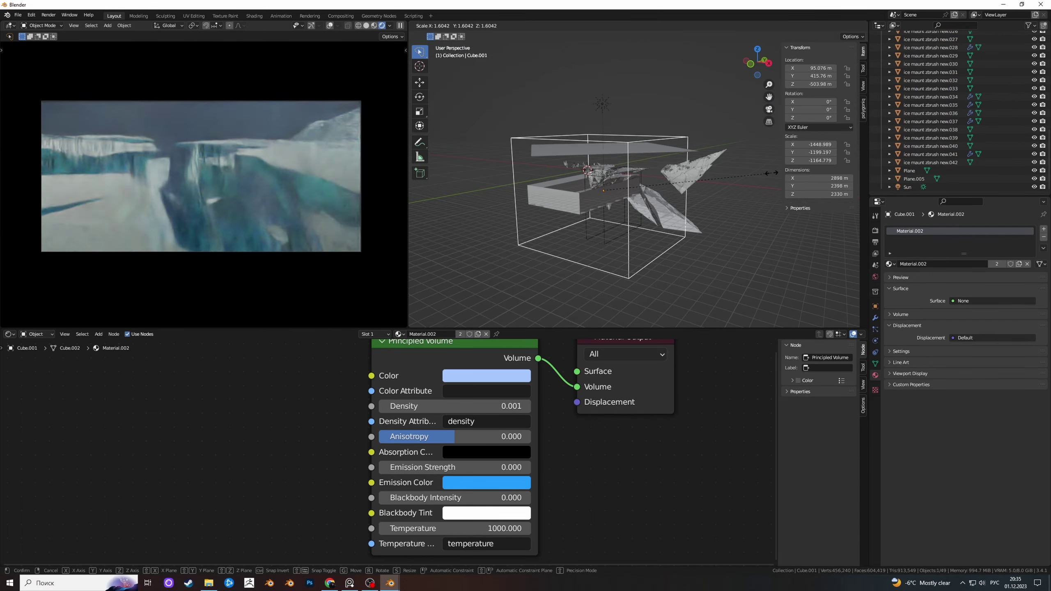
{"action": "middle_click_drag", "start_coordinate": [705, 190], "coordinate": [649, 201]}
Move Cube.001 along Y to 918.7 m and enlarge it to about 2855×2363×2295 m
{"action": "key", "text": "g"}
{"action": "key", "text": "y"}
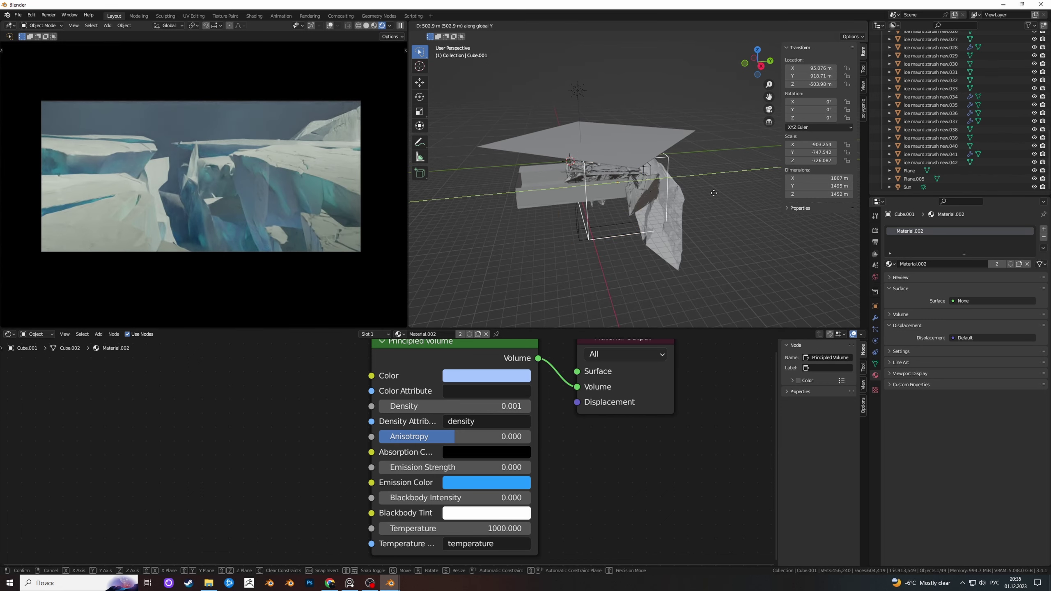
{"action": "left_click", "coordinate": [700, 195]}
{"action": "key", "text": "s"}
{"action": "left_click", "coordinate": [778, 228]}
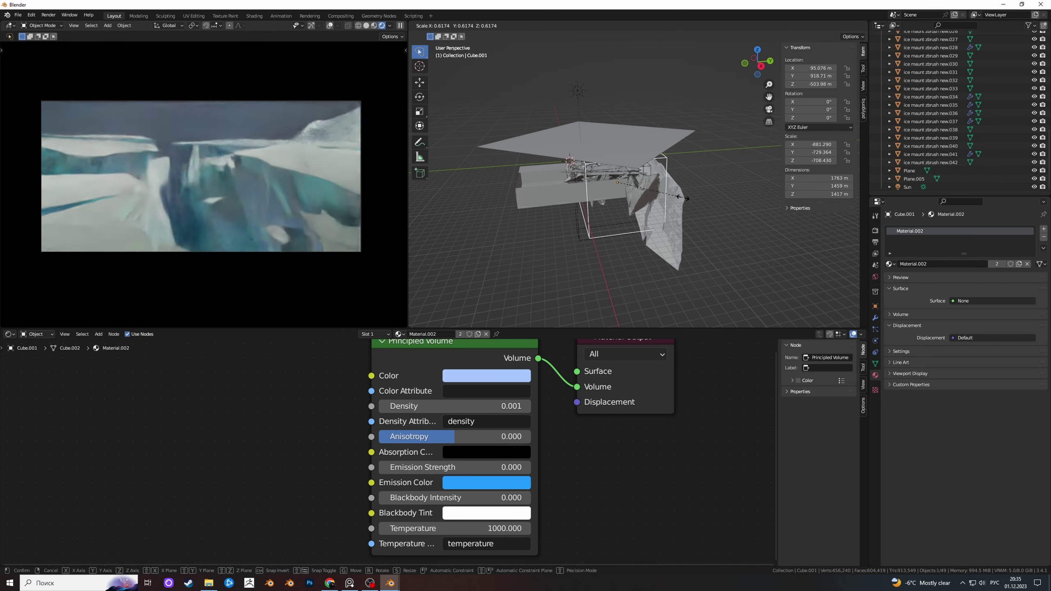
{"action": "key", "text": "KP_0"}
{"action": "scroll", "coordinate": [649, 214], "scroll_direction": "up", "scroll_amount": 3}
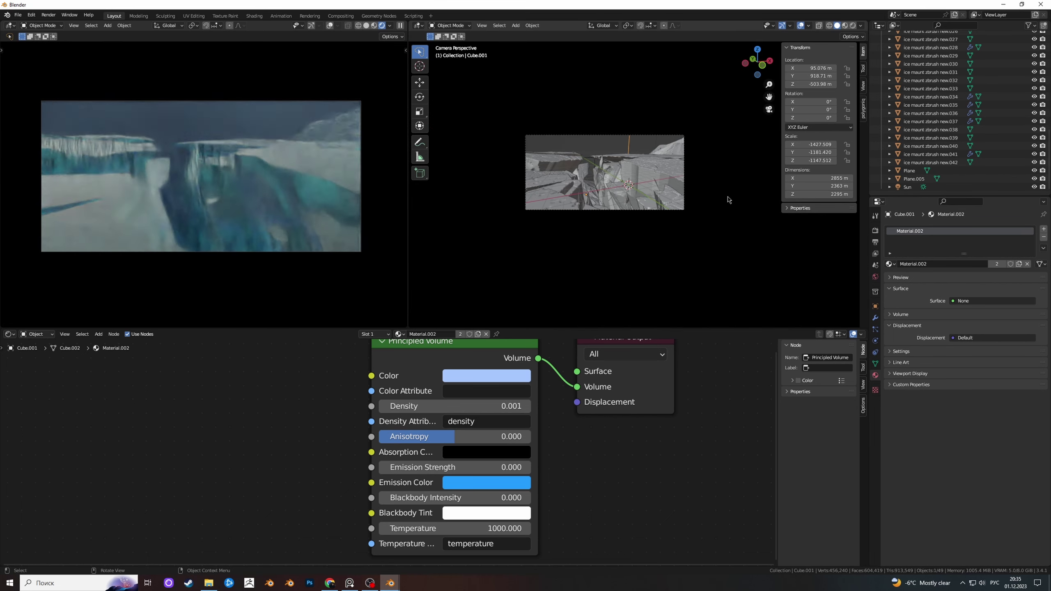
{"action": "scroll", "coordinate": [389, 451], "scroll_direction": "up", "scroll_amount": 1}
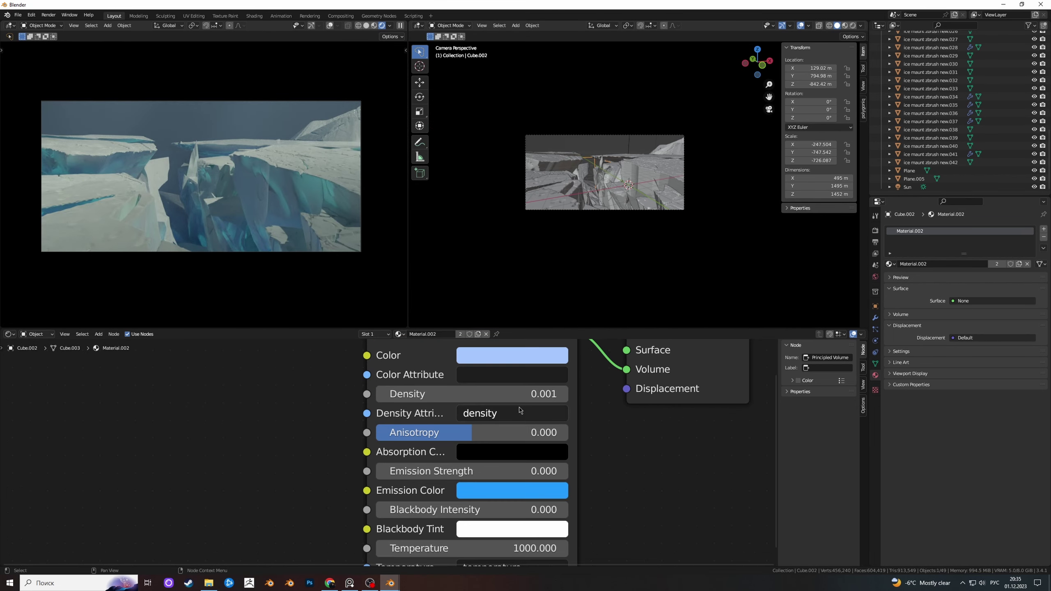
{"action": "scroll", "coordinate": [605, 258], "scroll_direction": "down", "scroll_amount": 3}
{"action": "scroll", "coordinate": [599, 179], "scroll_direction": "up", "scroll_amount": 5}
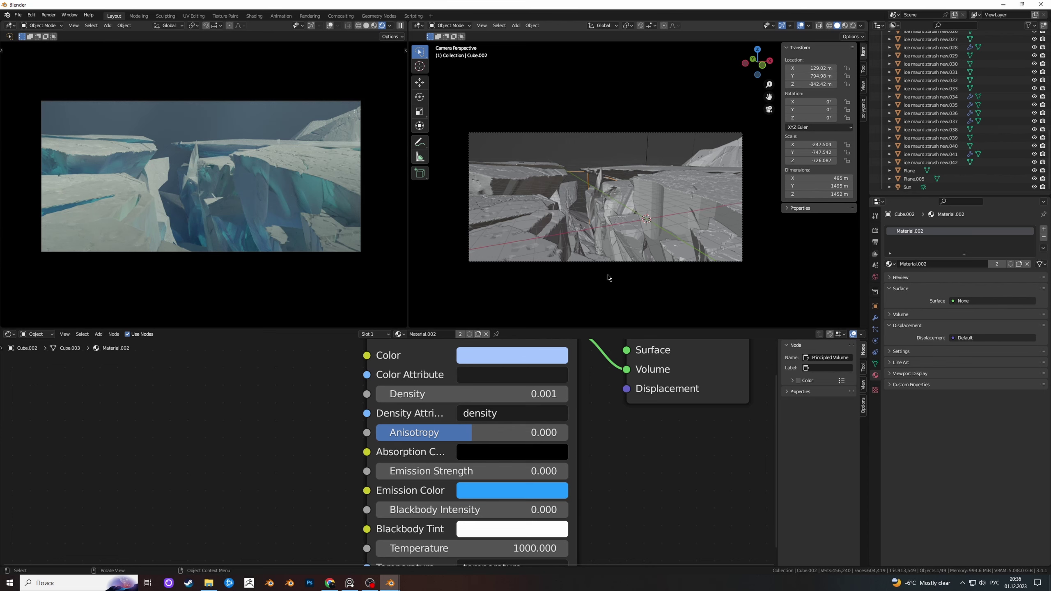
Give the Sun strength 3.5 and a pale warm yellowish colour (hue 0.238)
{"action": "left_click", "coordinate": [972, 187]}
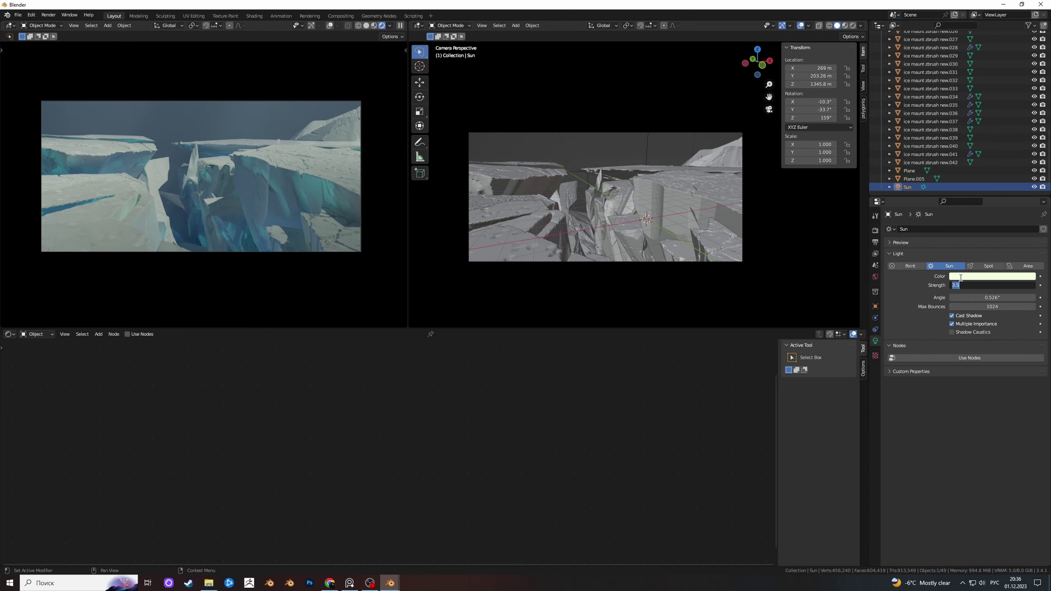
{"action": "left_click", "coordinate": [960, 276]}
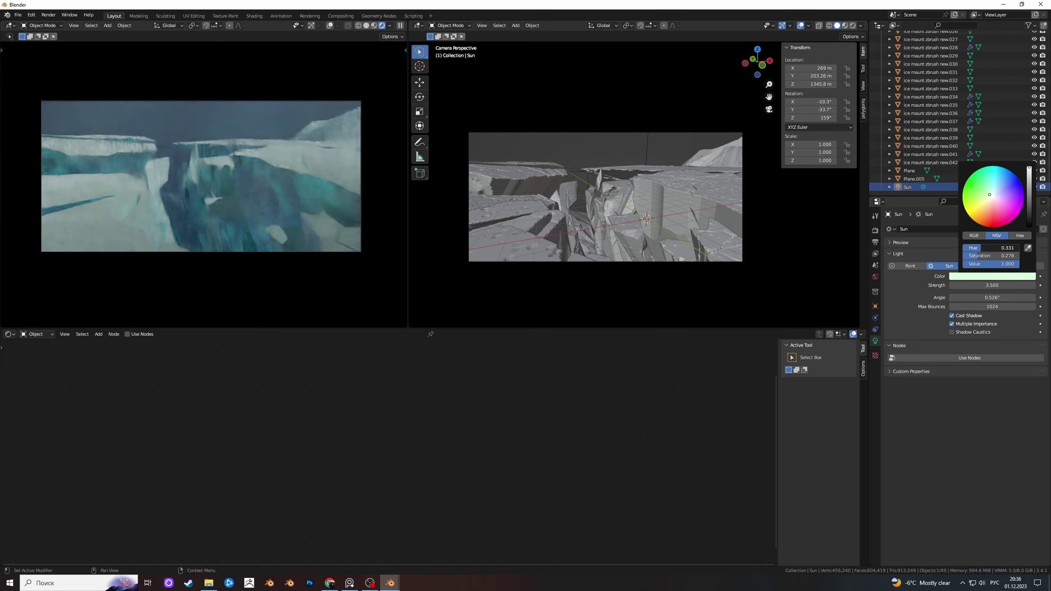
{"action": "left_click_drag", "start_coordinate": [989, 195], "coordinate": [989, 197]}
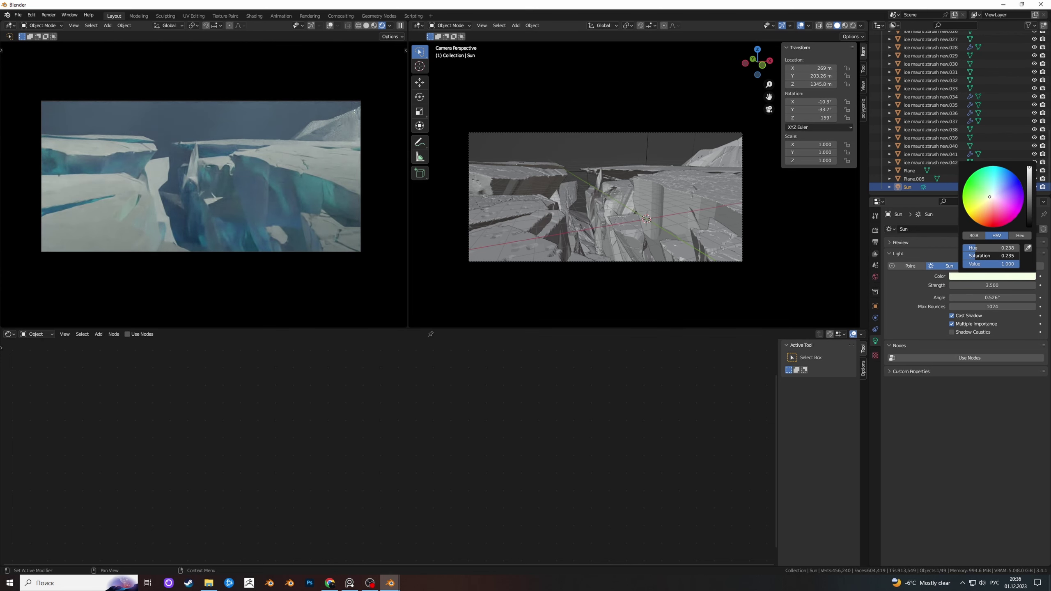
{"action": "key", "text": "BackSpace"}
{"action": "type", "text": "\\"}
{"action": "key", "text": "Return"}
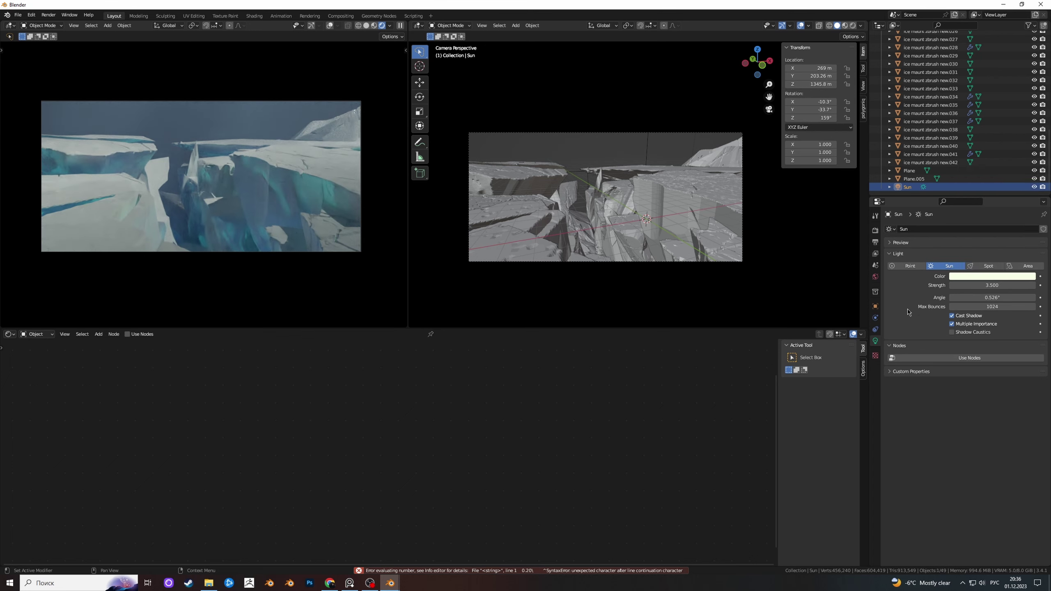
Make Cube.002's material a single-user Material.006 with a dark navy volume colour
{"action": "left_click", "coordinate": [578, 174]}
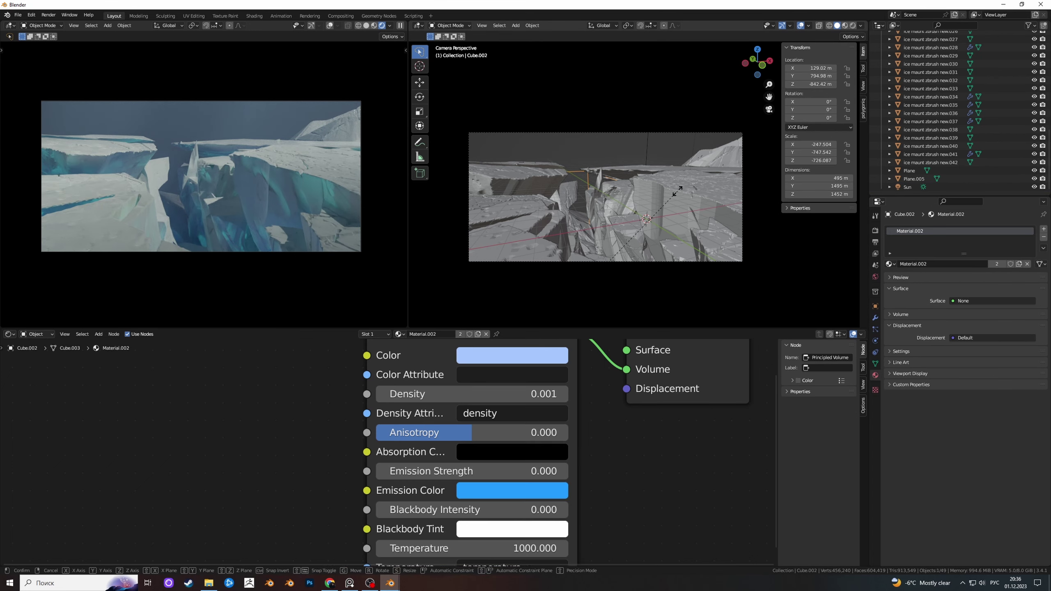
{"action": "scroll", "coordinate": [461, 366], "scroll_direction": "down", "scroll_amount": 2}
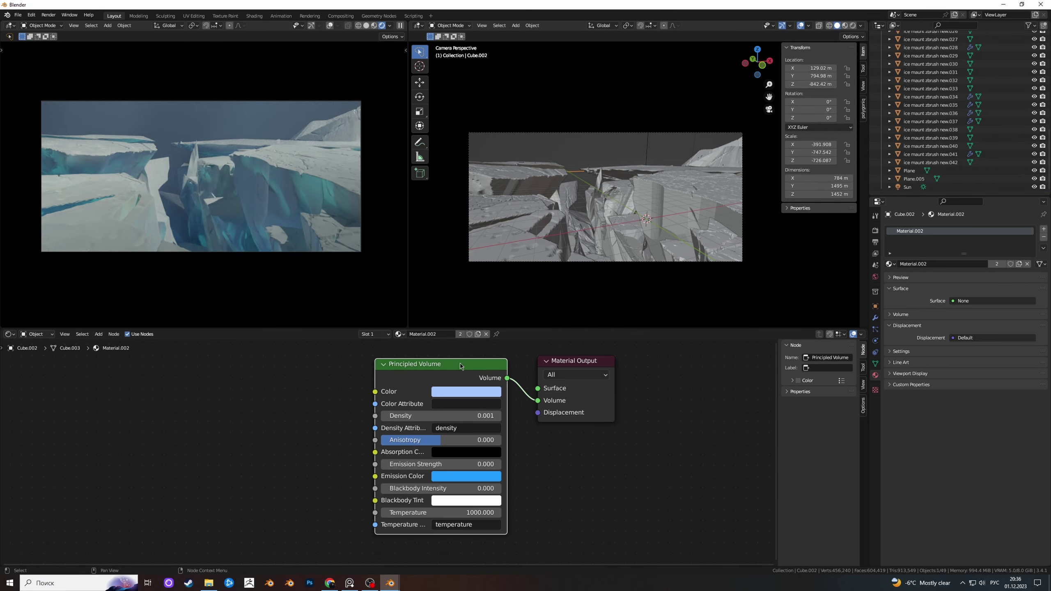
{"action": "left_click", "coordinate": [486, 335]}
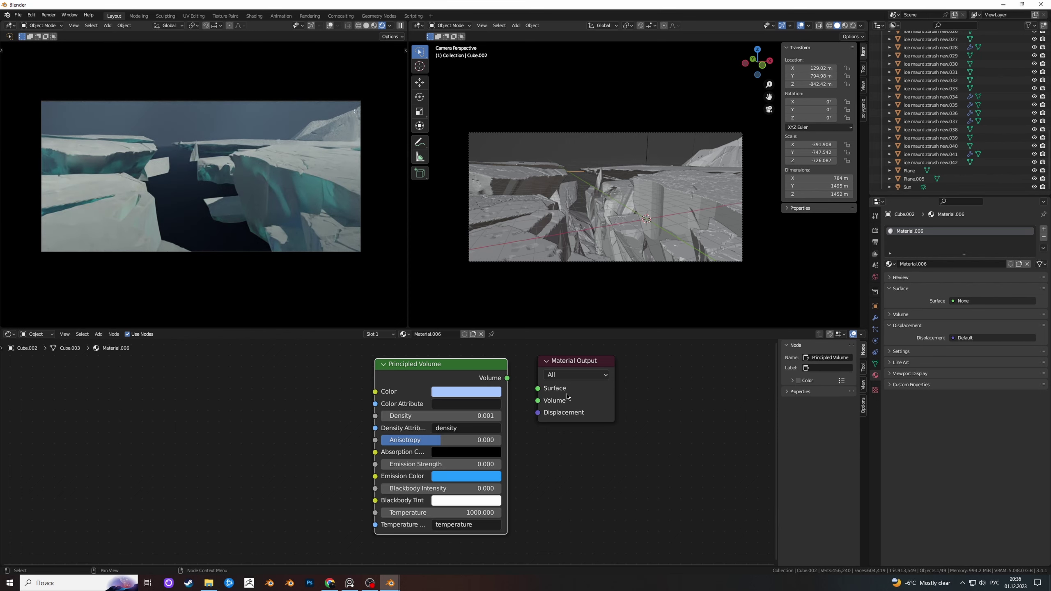
{"action": "left_click", "coordinate": [466, 391]}
{"action": "scroll", "coordinate": [494, 276], "scroll_direction": "down", "scroll_amount": 10}
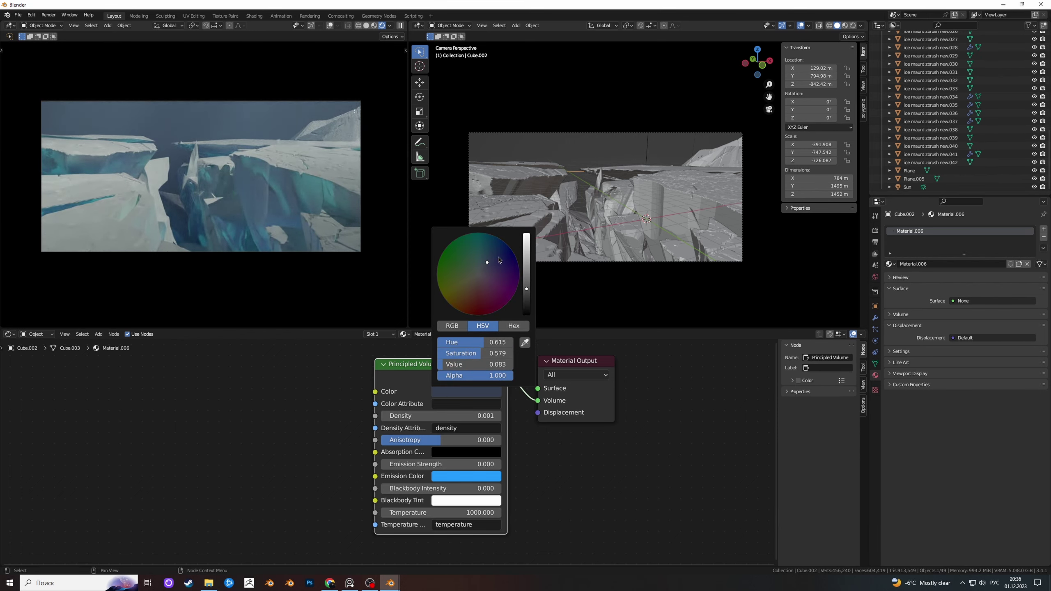
{"action": "left_click", "coordinate": [499, 259]}
{"action": "mouse_move", "coordinate": [455, 439]}
{"action": "left_mouse_down"}
{"action": "mouse_move", "coordinate": [491, 441]}
{"action": "mouse_move", "coordinate": [457, 442]}
{"action": "mouse_move", "coordinate": [455, 463]}
{"action": "mouse_move", "coordinate": [418, 463]}
{"action": "left_mouse_up"}
{"action": "type", "text": "0.001"}
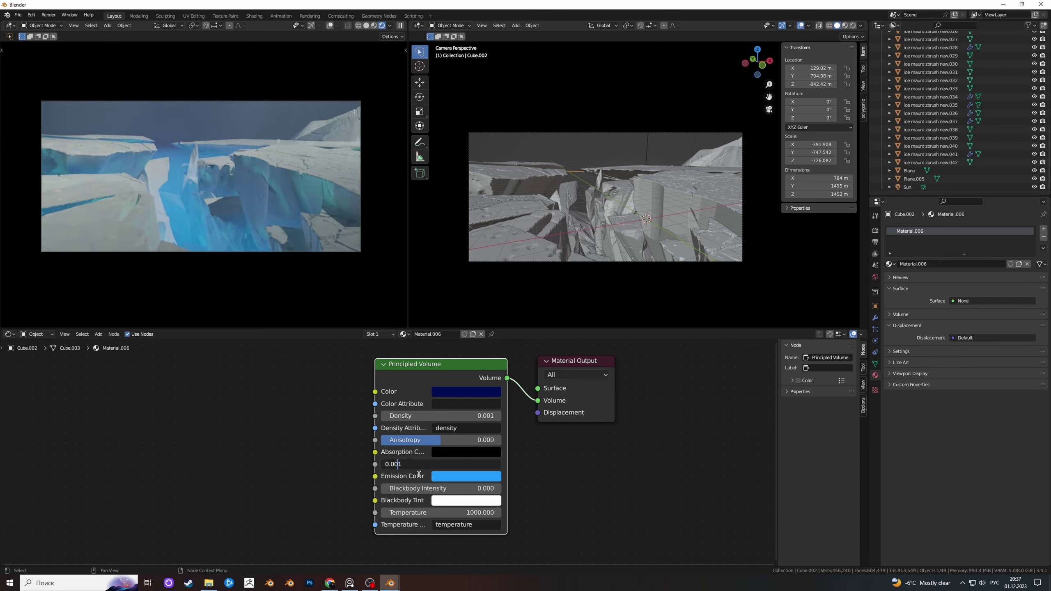
Set Emission Strength to 0 and shift the volume colour to a bluer navy
{"action": "type", "text": "0"}
{"action": "key", "text": "Return"}
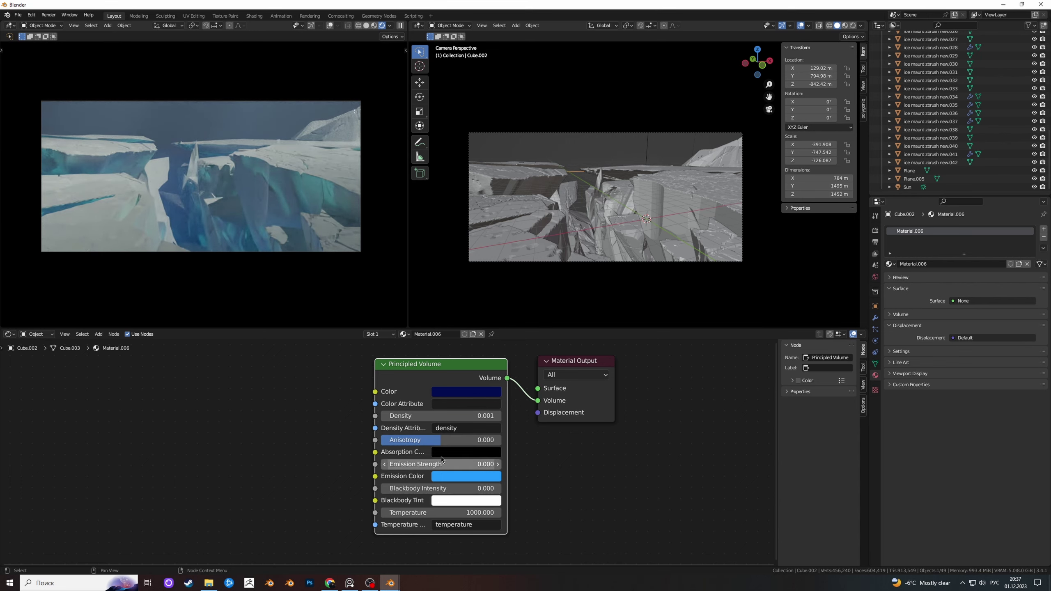
{"action": "left_click", "coordinate": [476, 392]}
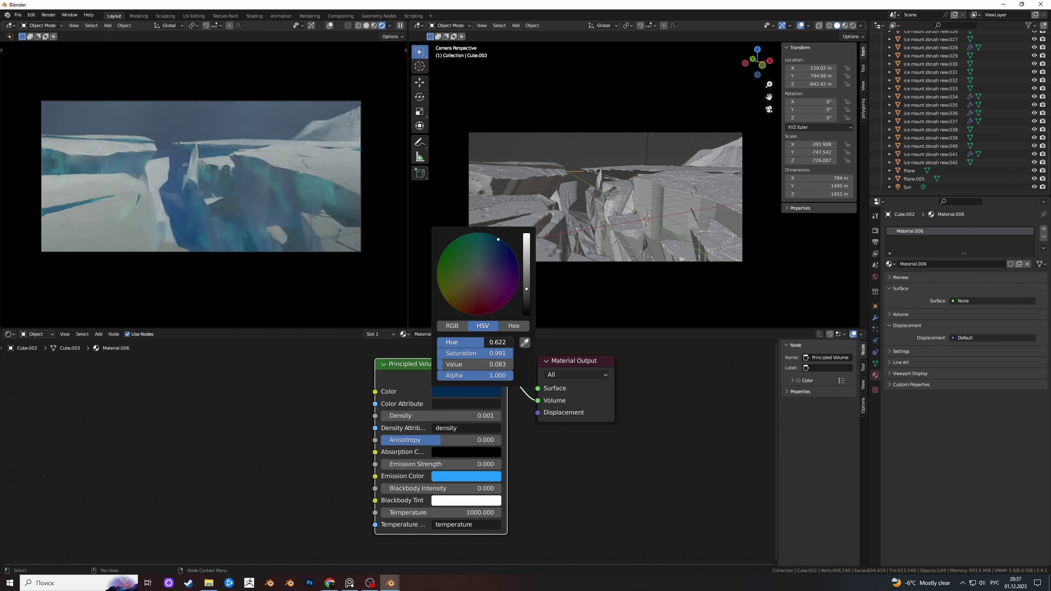
{"action": "left_click_drag", "start_coordinate": [496, 342], "coordinate": [475, 342]}
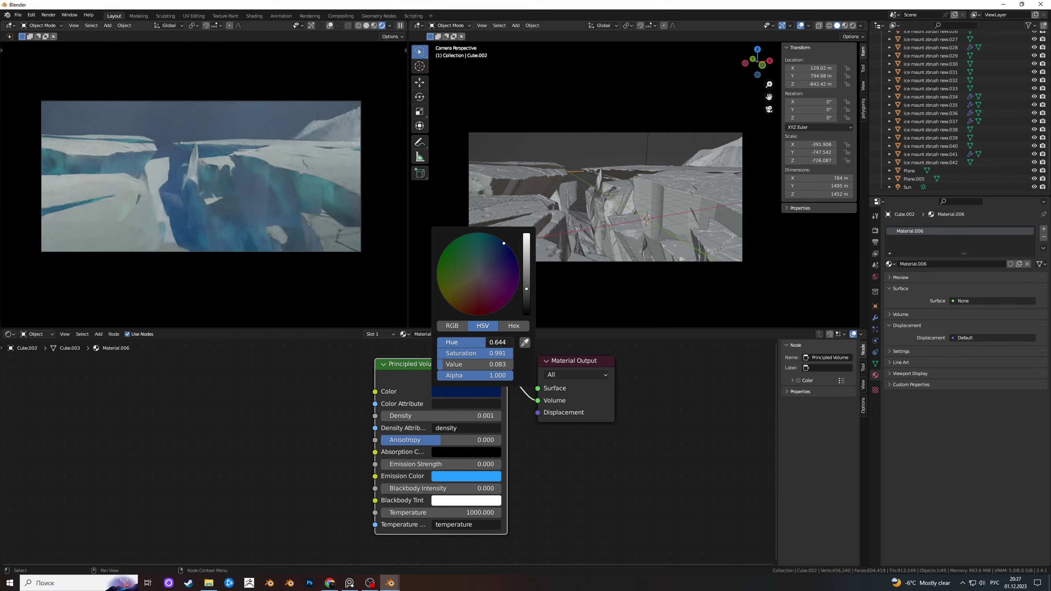
Make the emission colour a lighter, less saturated, paler blue
{"action": "left_click", "coordinate": [462, 479]}
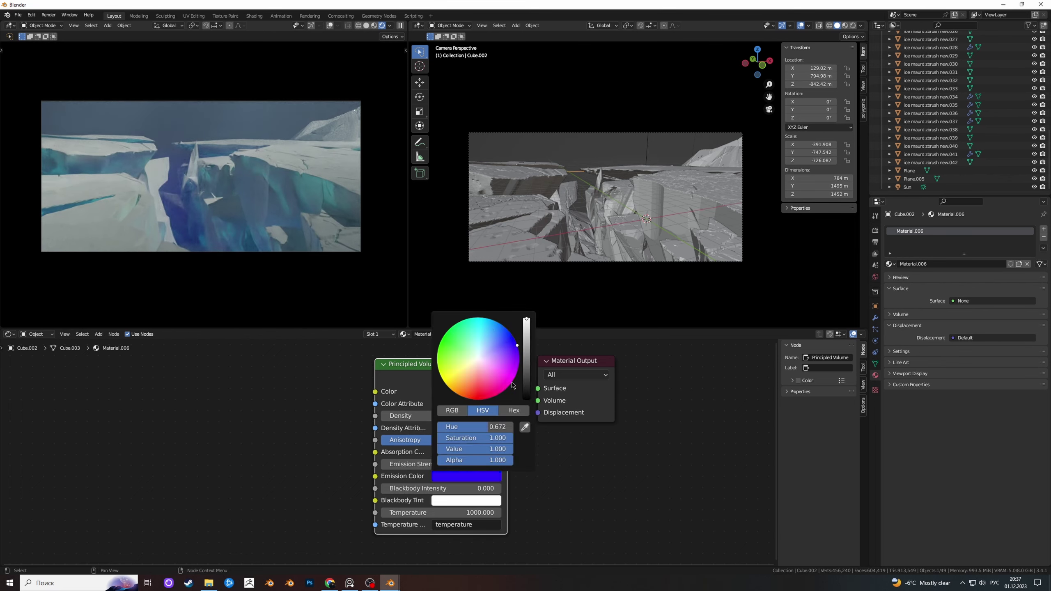
{"action": "left_click_drag", "start_coordinate": [512, 385], "coordinate": [502, 325]}
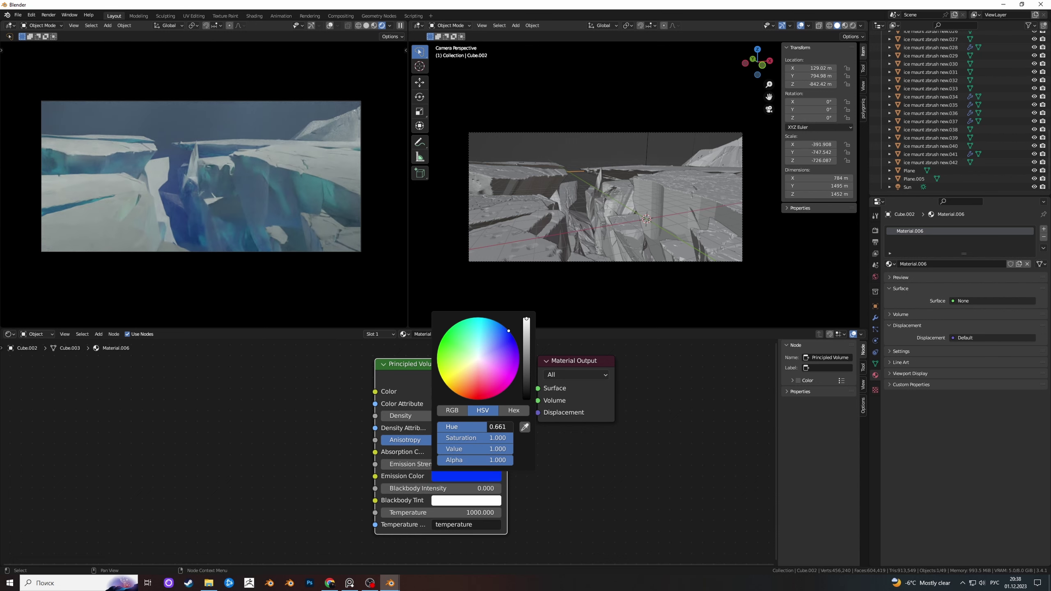
{"action": "left_click_drag", "start_coordinate": [490, 431], "coordinate": [488, 430]}
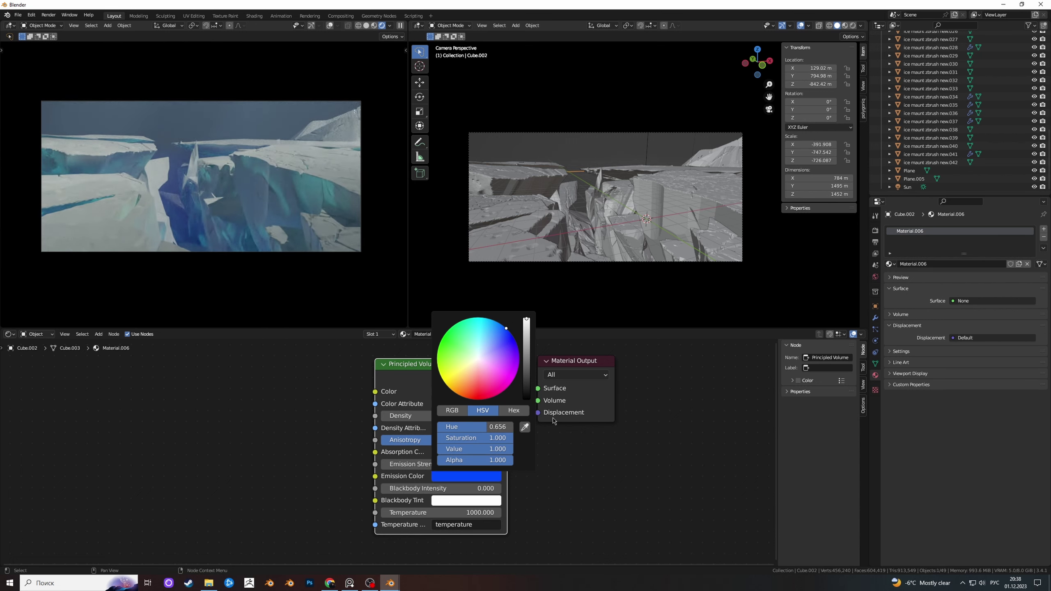
{"action": "left_click", "coordinate": [468, 476]}
{"action": "mouse_move", "coordinate": [501, 438]}
{"action": "left_mouse_down"}
{"action": "mouse_move", "coordinate": [490, 438]}
{"action": "mouse_move", "coordinate": [513, 438]}
{"action": "left_mouse_up"}
{"action": "left_click_drag", "start_coordinate": [506, 328], "coordinate": [501, 337]}
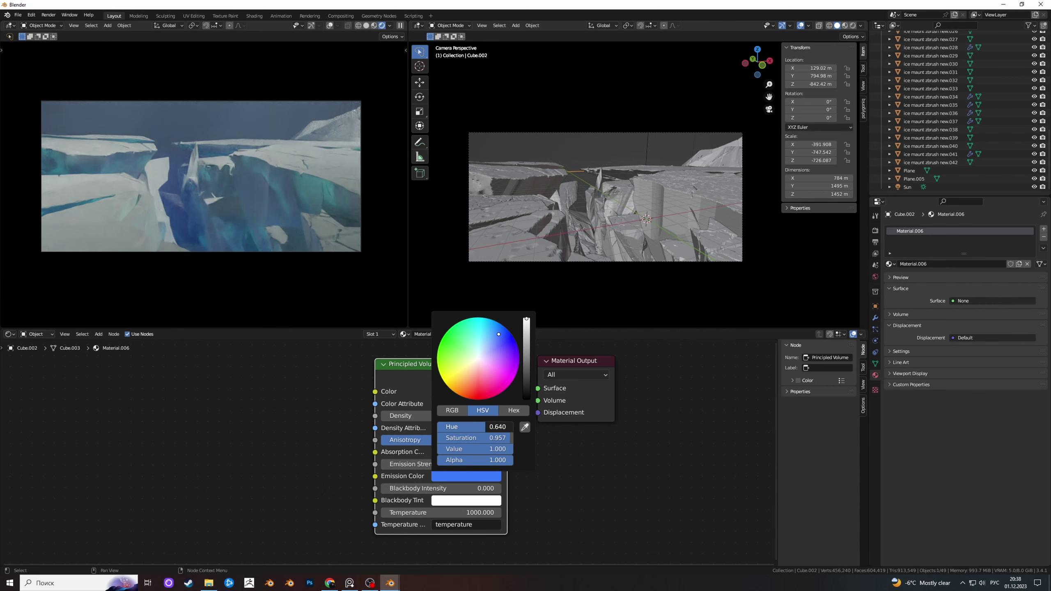
{"action": "left_click_drag", "start_coordinate": [497, 333], "coordinate": [490, 329]}
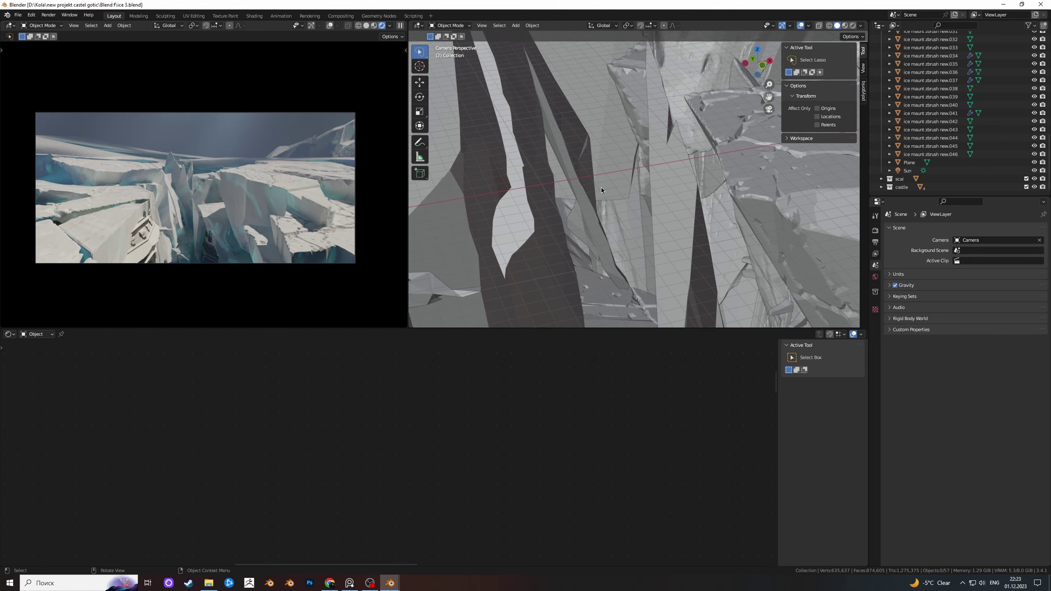
Delete the ice shard ice maunt zbrush new.020
{"action": "left_click", "coordinate": [608, 199]}
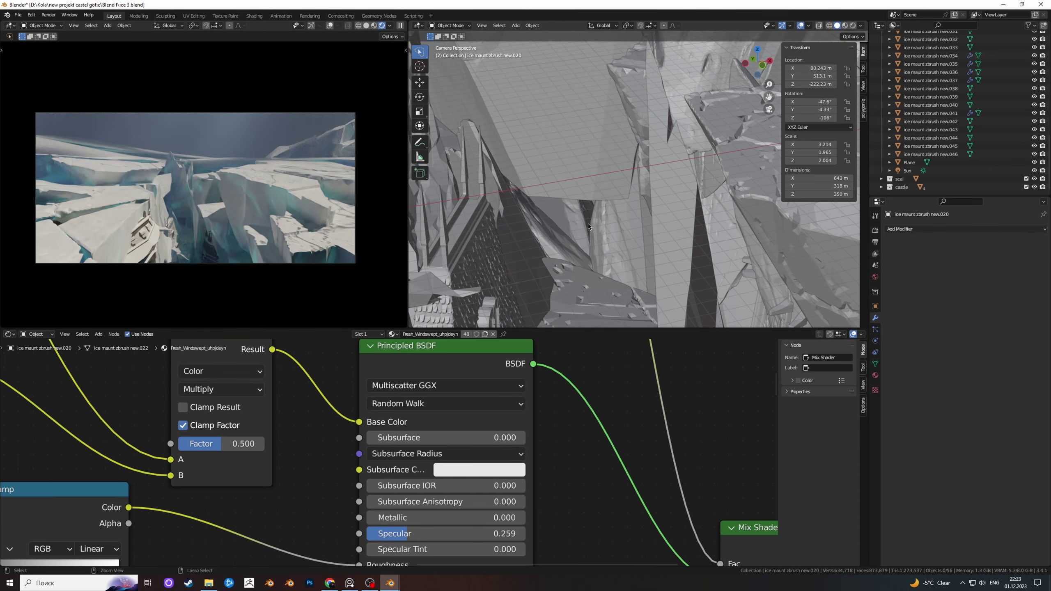
{"action": "key", "text": "Delete"}
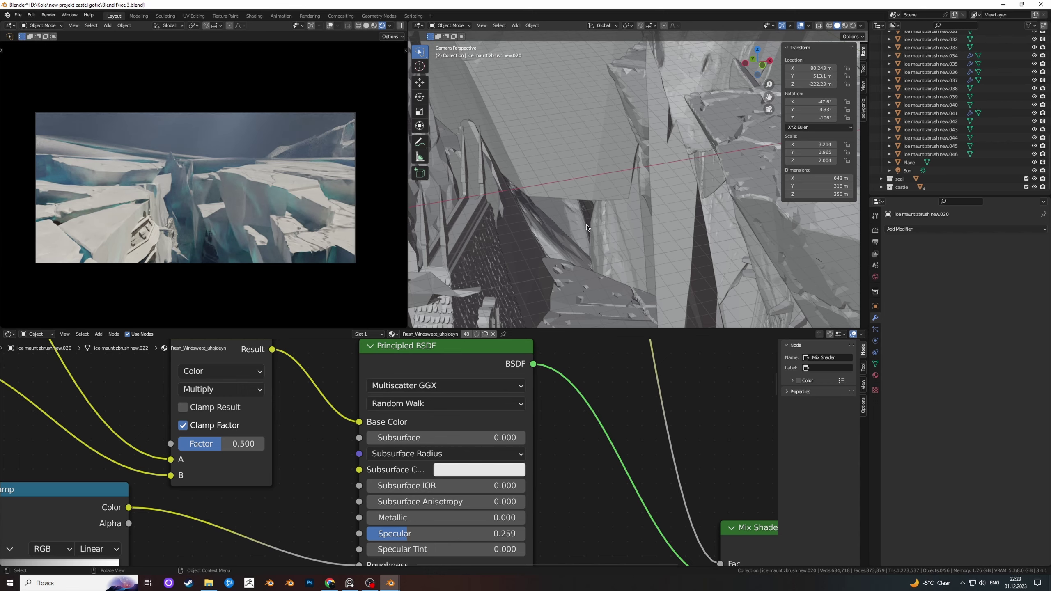